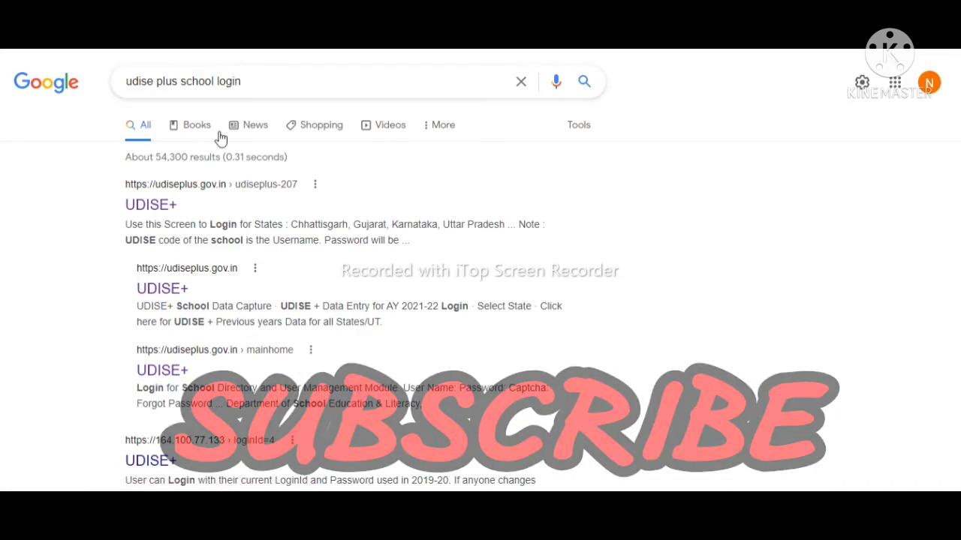
Step: Open the UDISE+ website from the Google results for 'udise plus school login'
click(153, 207)
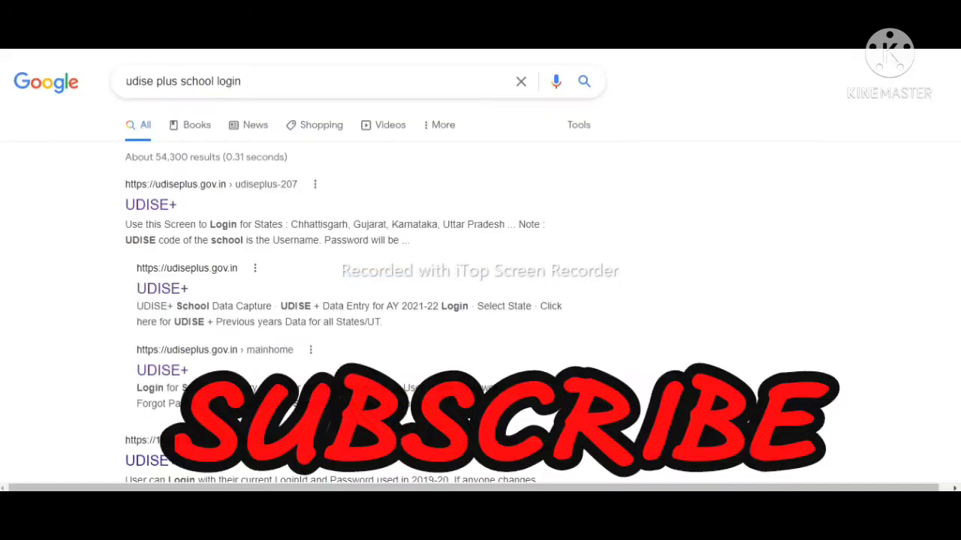
click(173, 302)
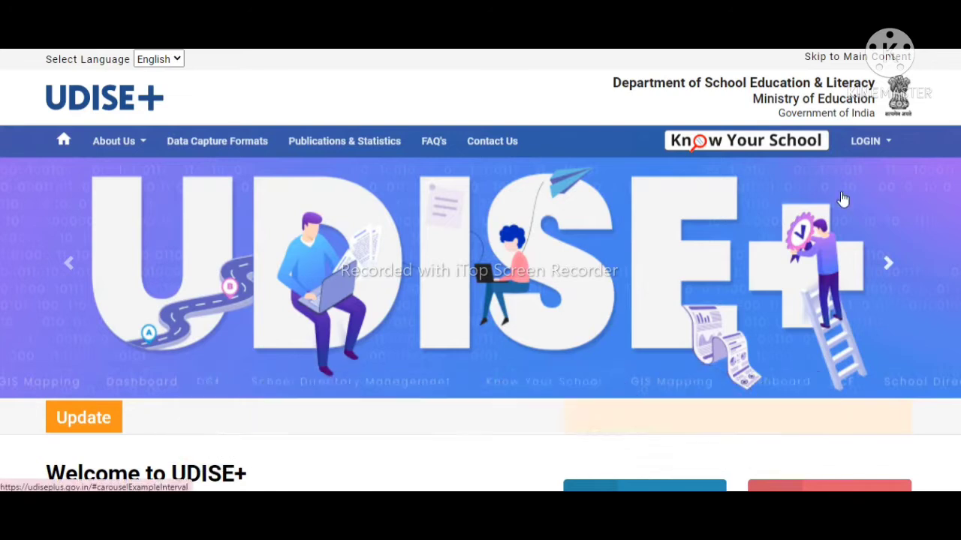
Step: Choose RAJASTHAN as the state under LOGIN and go to its 2021-22 data entry login page
click(856, 152)
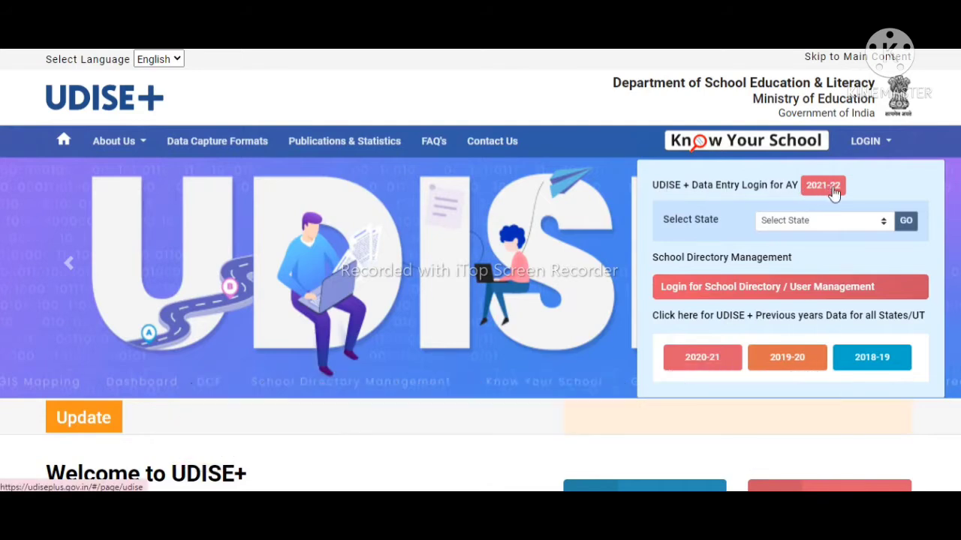
click(845, 224)
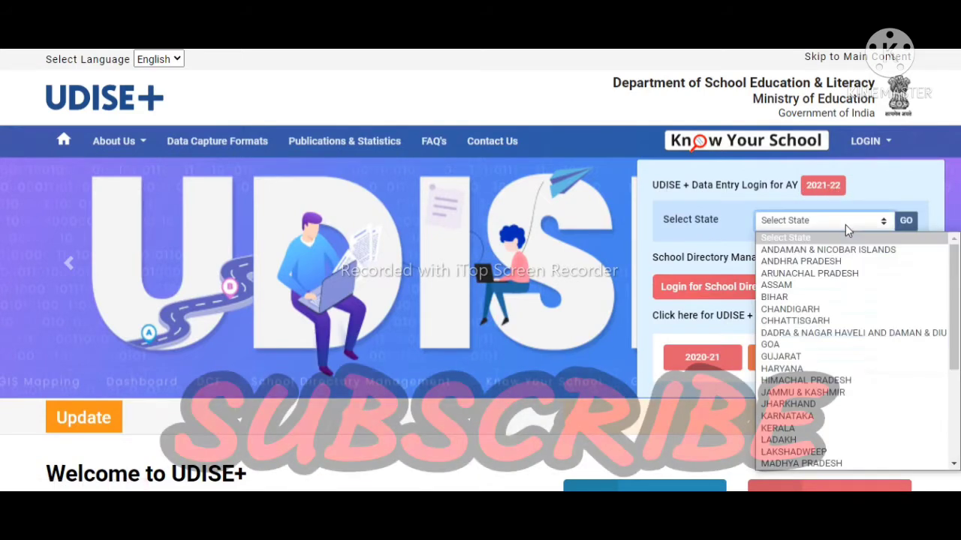
key(r)
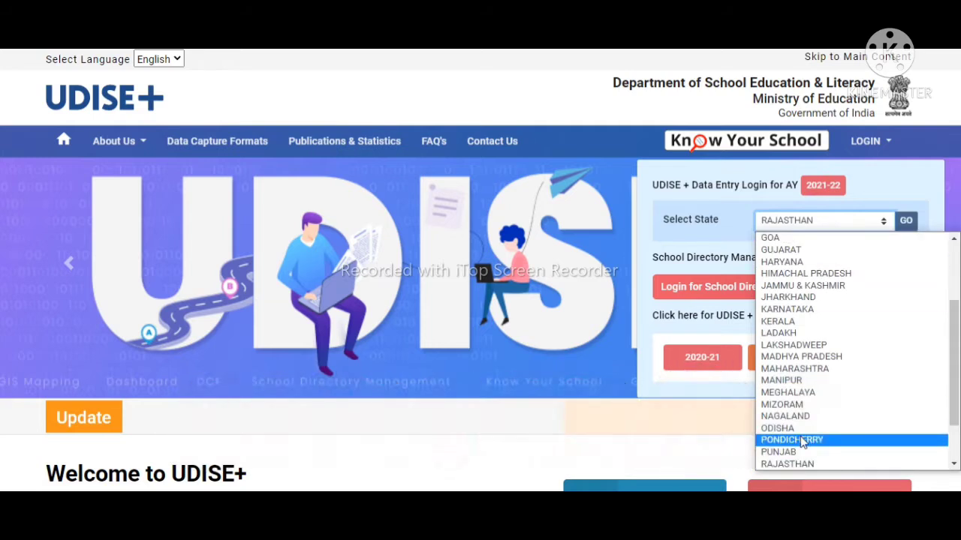
key(Down)
key(Down)
key(Down)
key(Down)
key(Down)
key(Down)
key(Down)
key(Down)
key(Down)
key(Down)
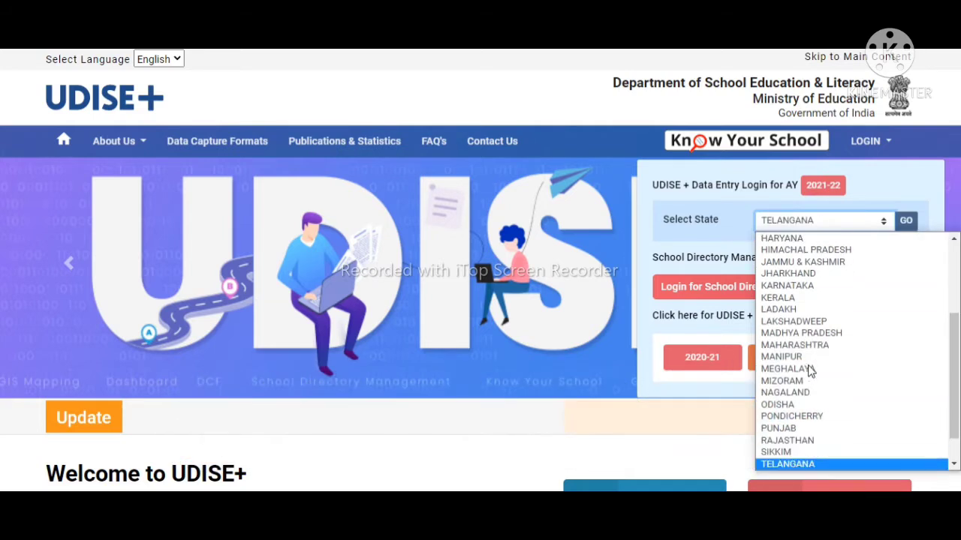
click(778, 442)
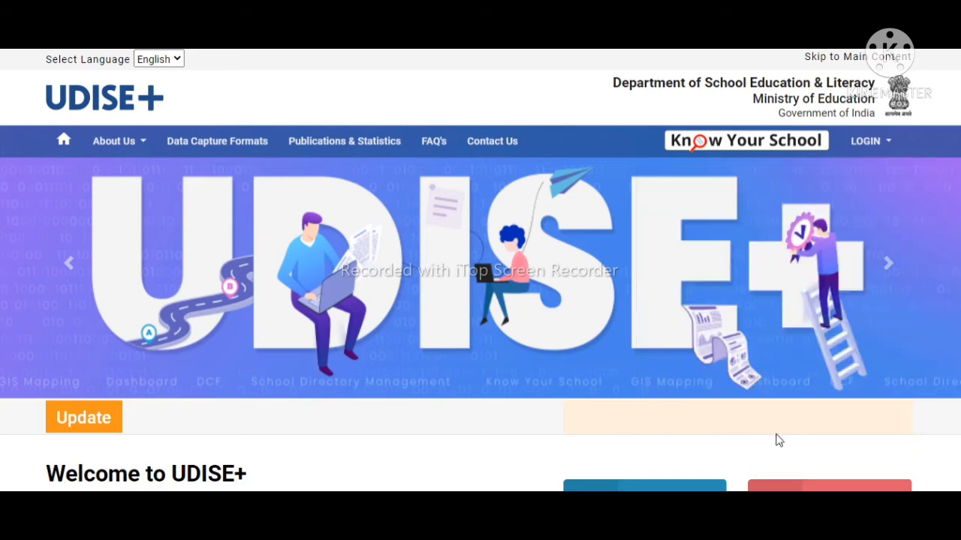
mouse_move(863, 156)
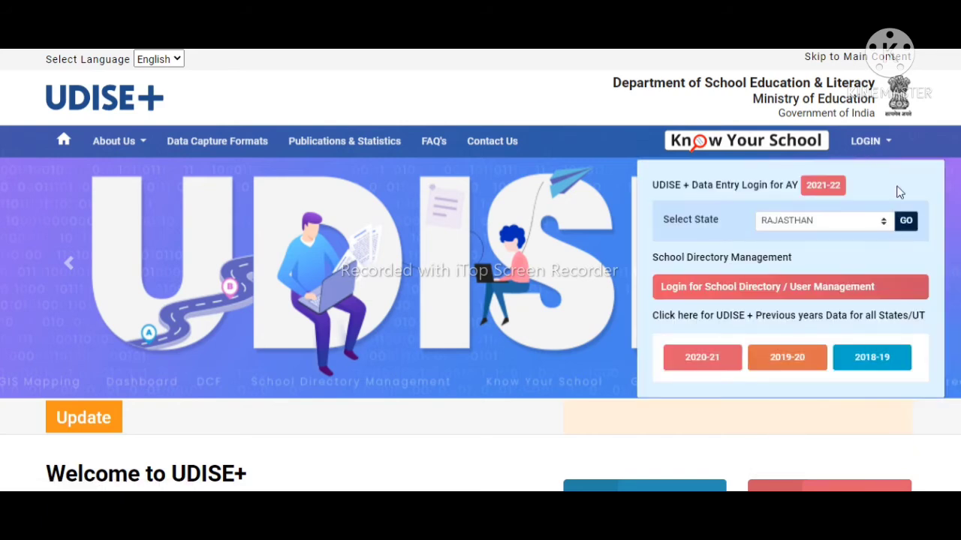
click(905, 221)
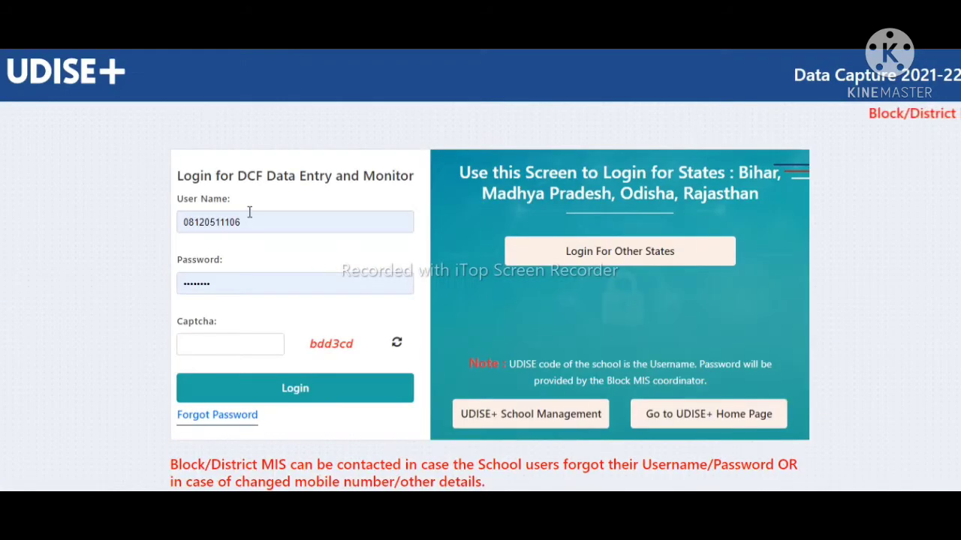
Step: Enter the displayed captcha and log in to the school's data capture dashboard
click(208, 335)
text(bdd)
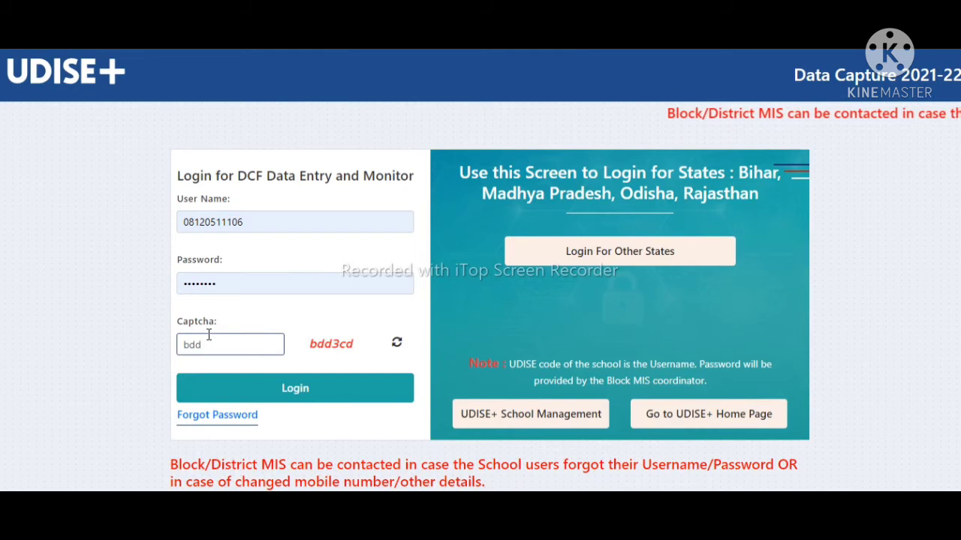
text(3cd)
click(320, 388)
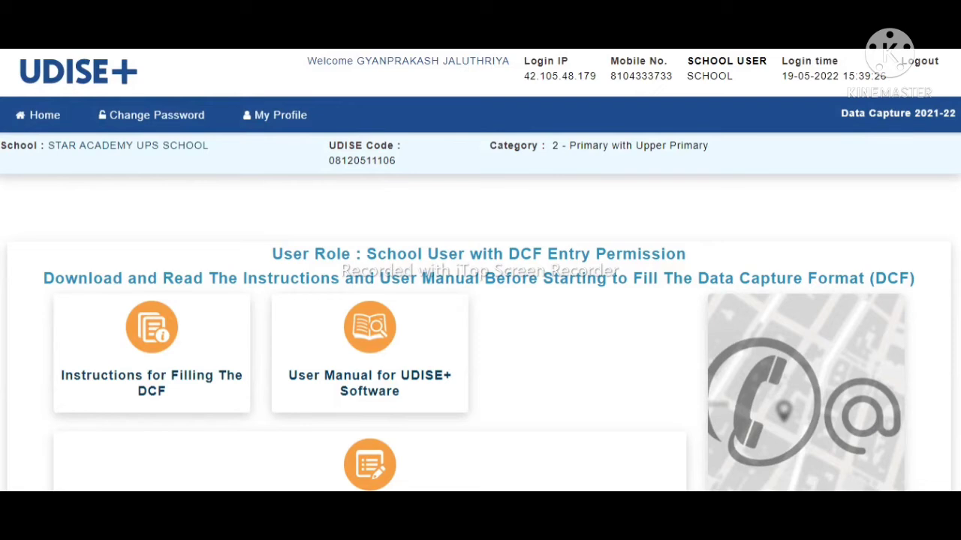
Step: Open the DCF forms from the dashboard and dismiss the Important Notes dialog
scroll(617, 341, down, 3)
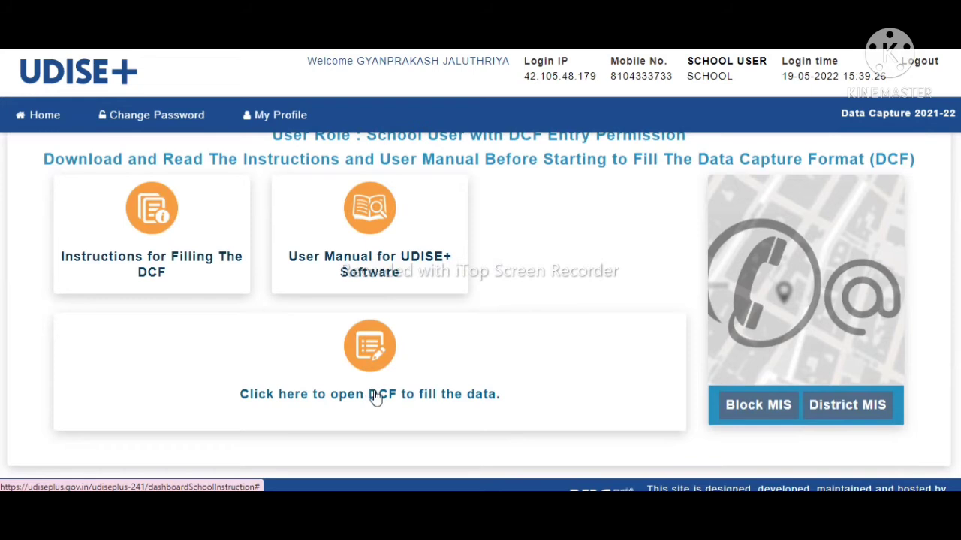
click(430, 405)
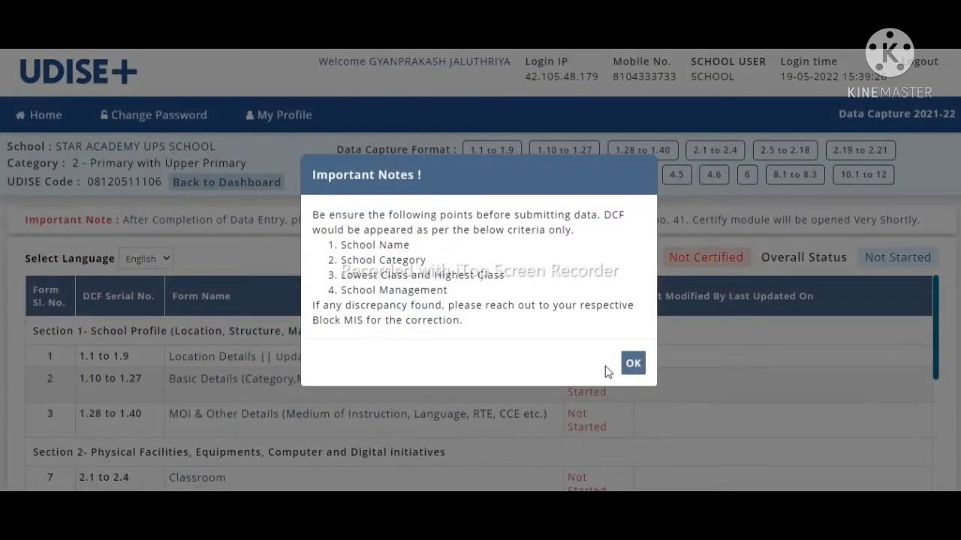
click(632, 364)
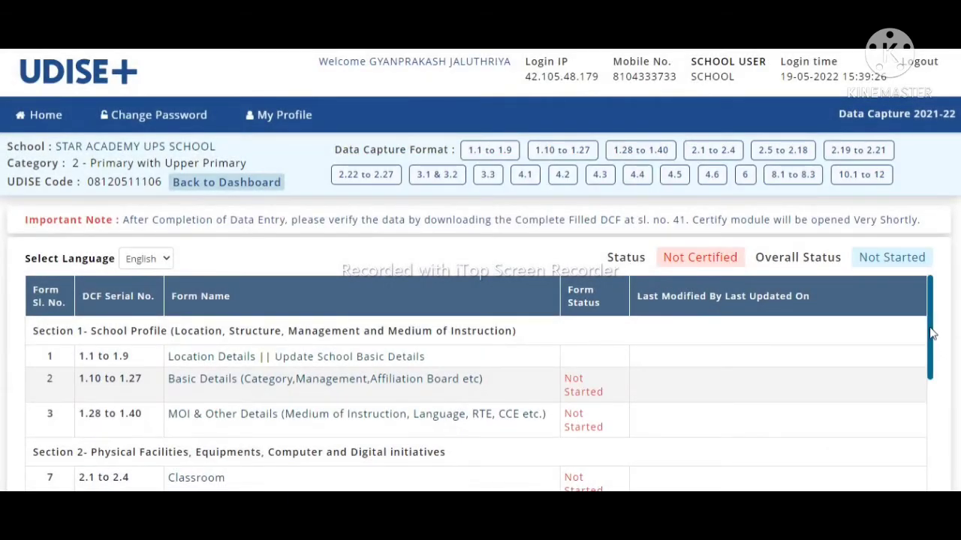
drag(931, 337, 953, 324)
Step: Review the 1.1–1.9 Location Details form and continue to the next form
click(199, 359)
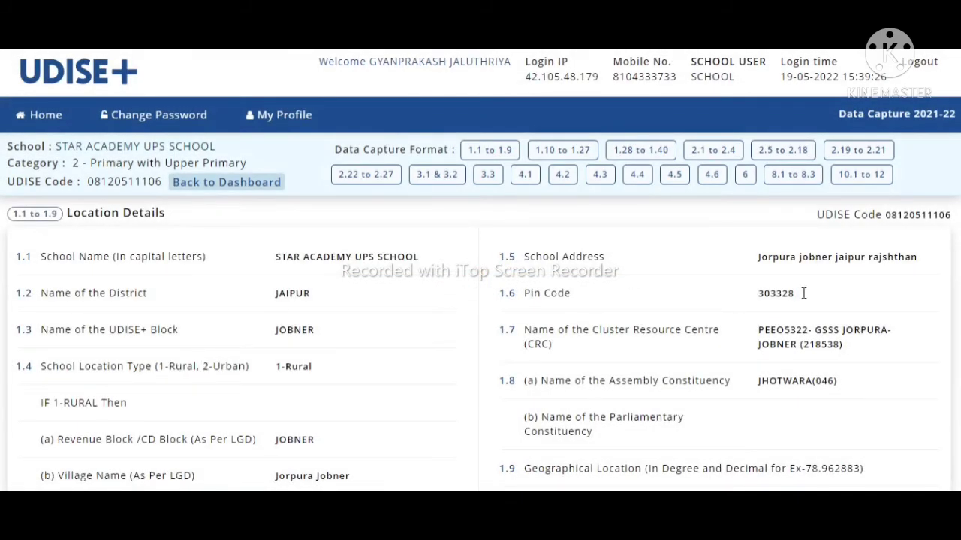
scroll(480, 308, down, 4)
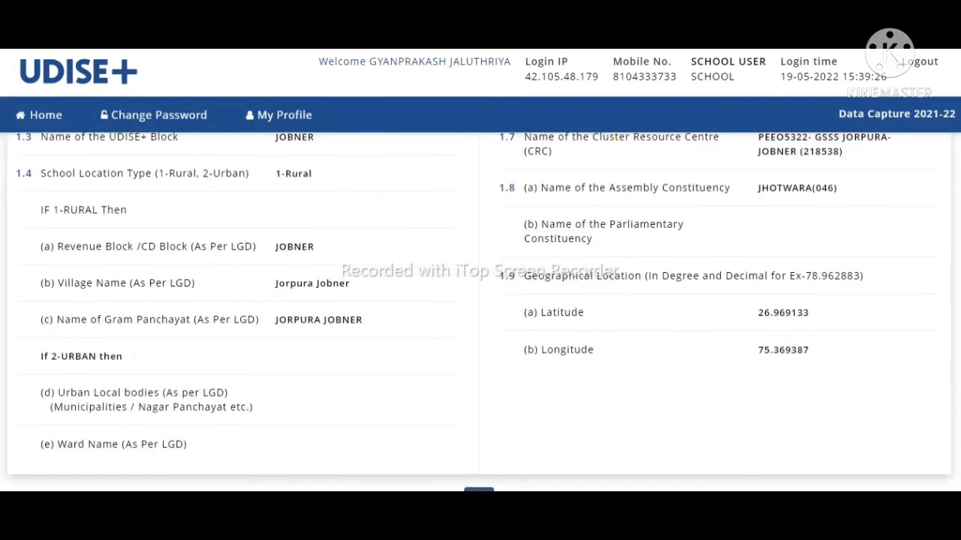
scroll(480, 308, up, 5)
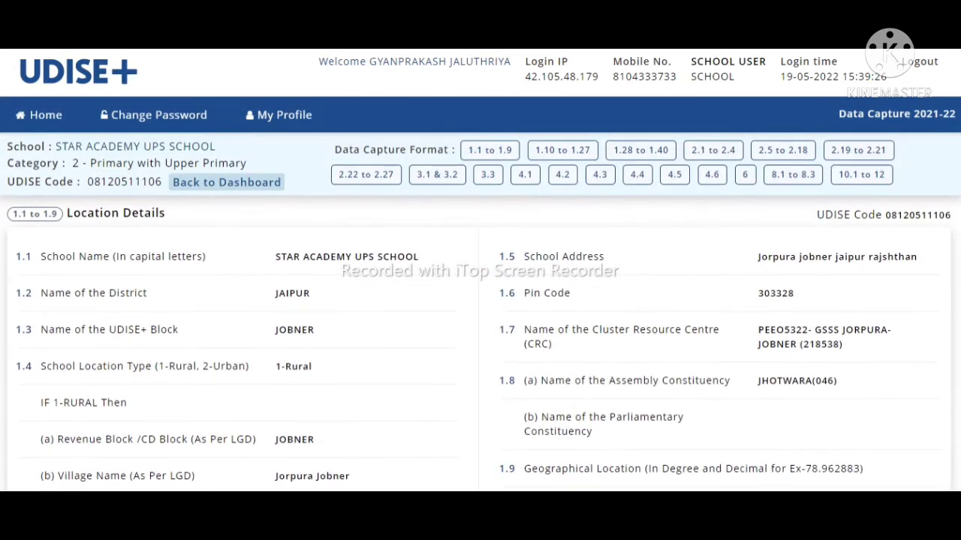
scroll(480, 308, down, 4)
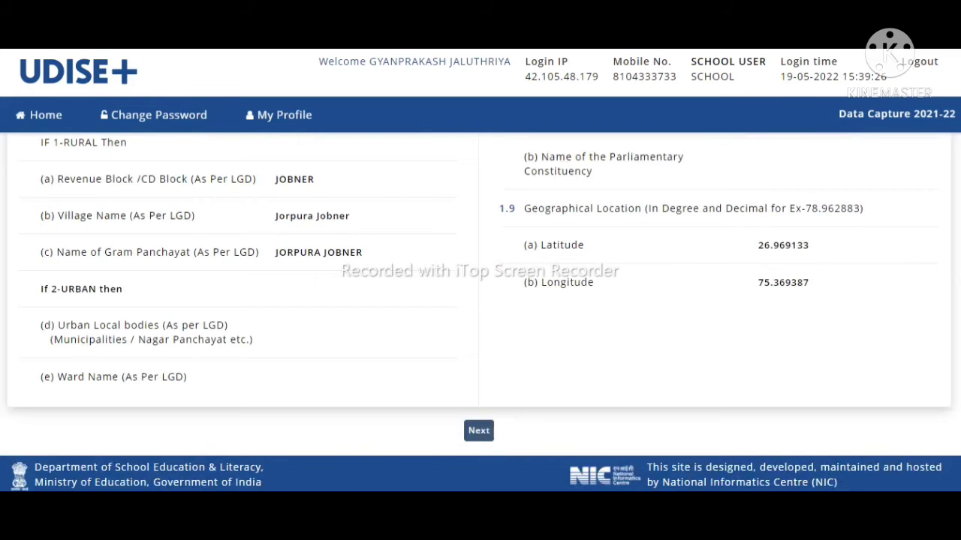
click(479, 433)
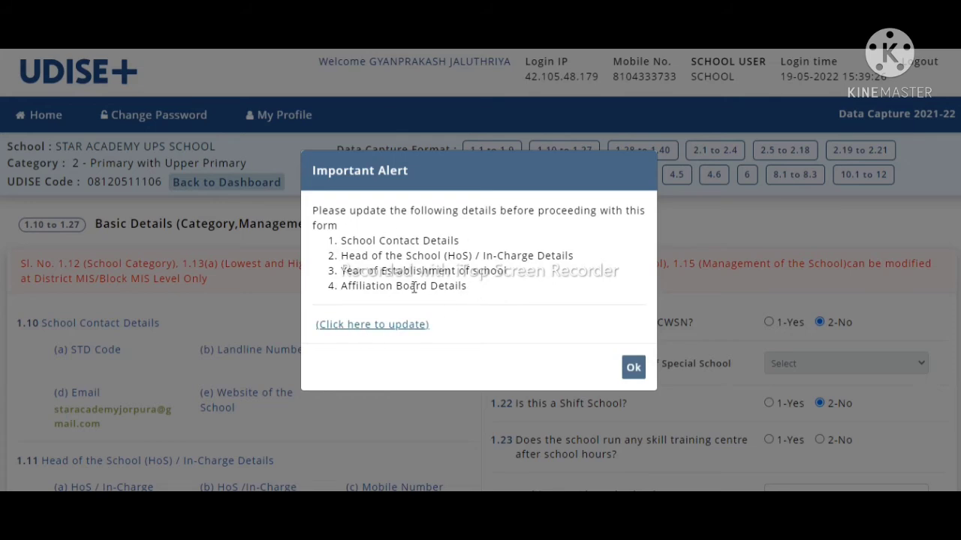
Step: Open the School Contact & HoS Details form and view the head of school type choices
click(362, 325)
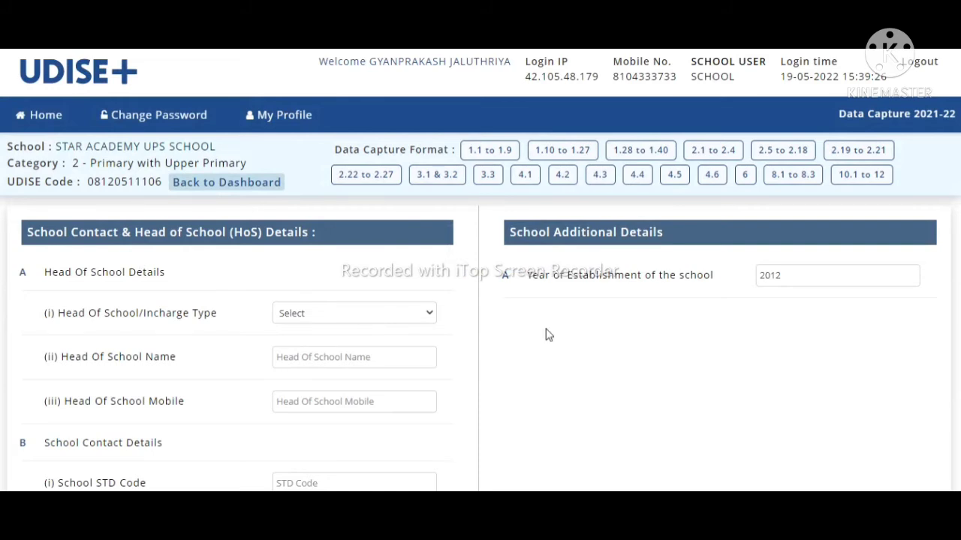
scroll(480, 312, down, 2)
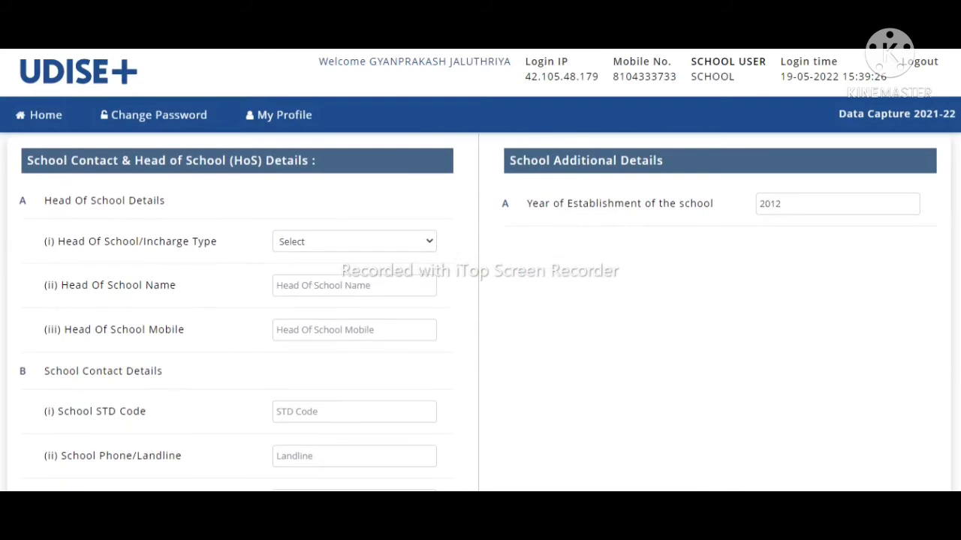
scroll(480, 312, down, 1)
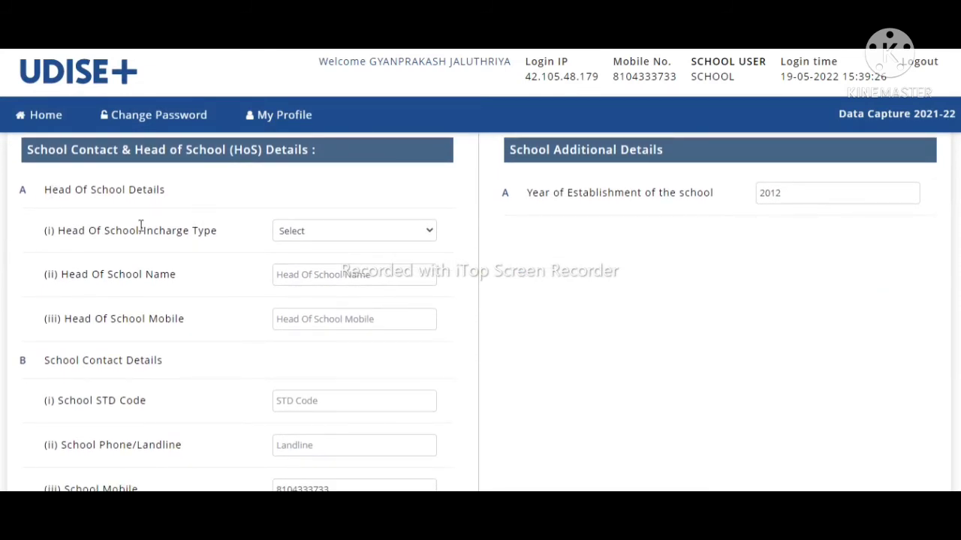
click(314, 235)
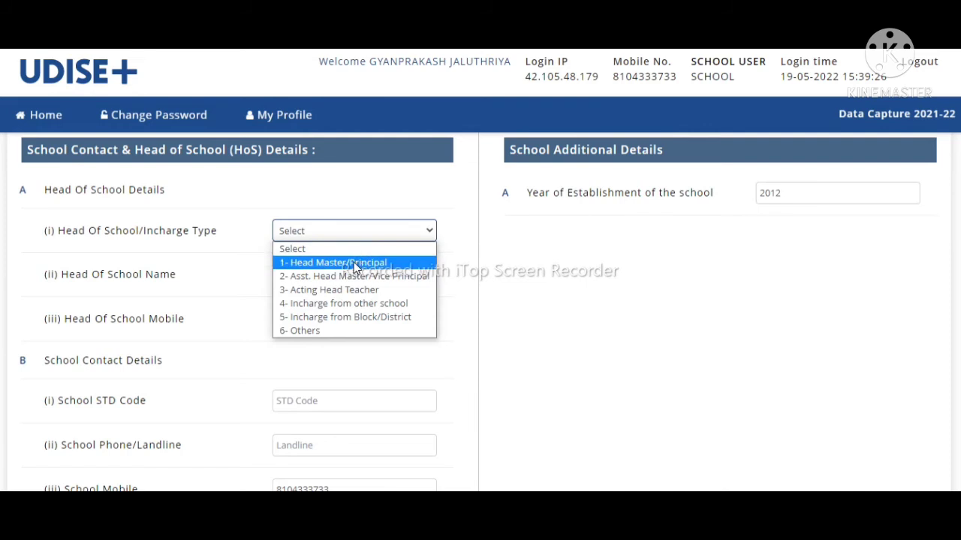
click(362, 200)
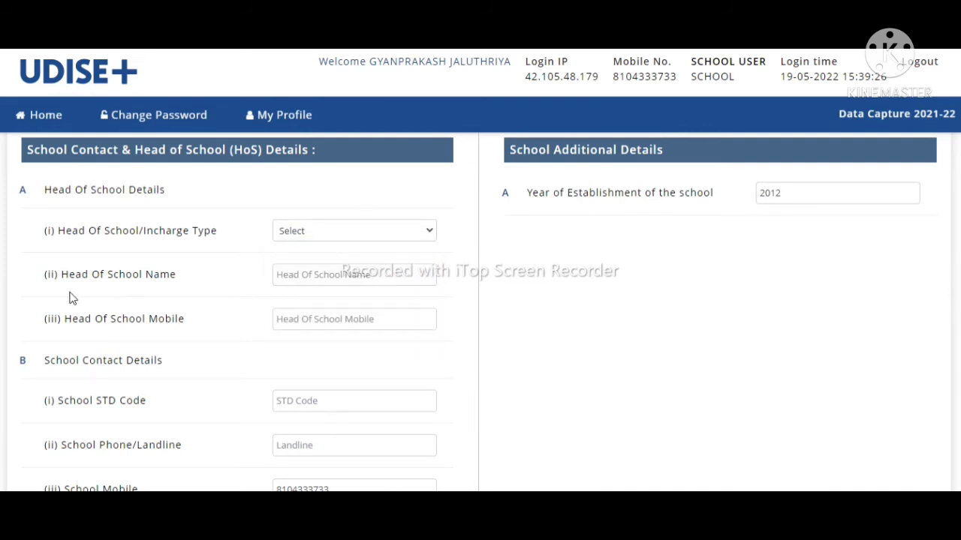
Step: Try saving with head name and mobile blank, which flags type, name and mobile as required
click(326, 272)
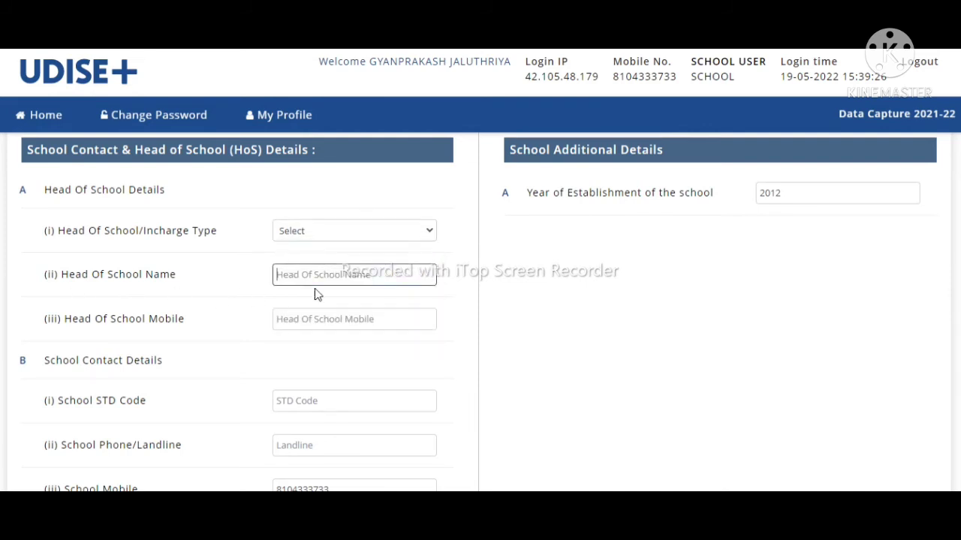
click(330, 327)
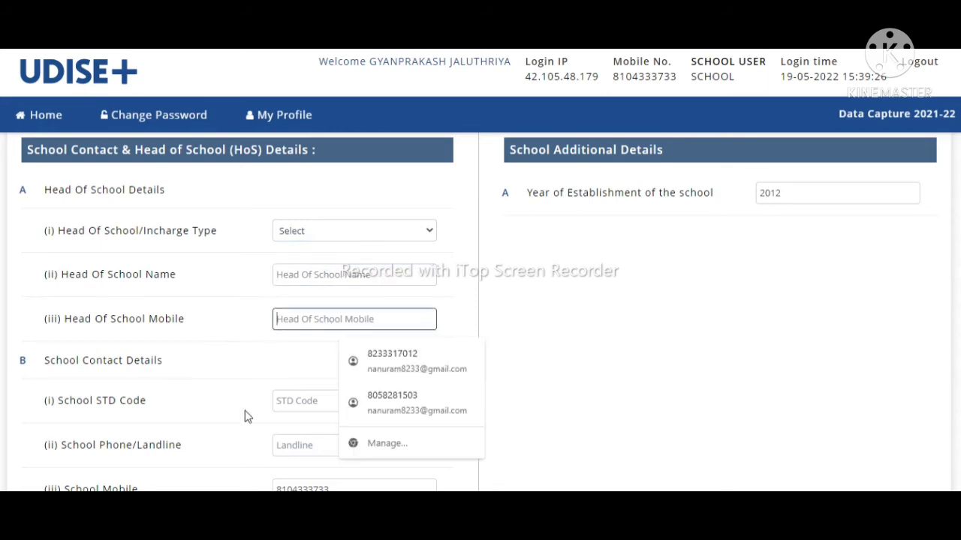
click(213, 373)
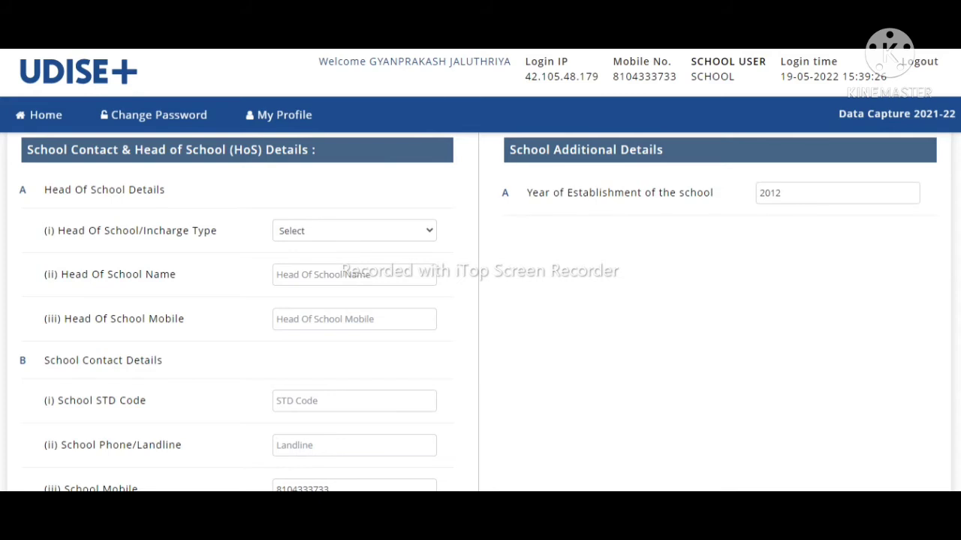
scroll(477, 313, down, 3)
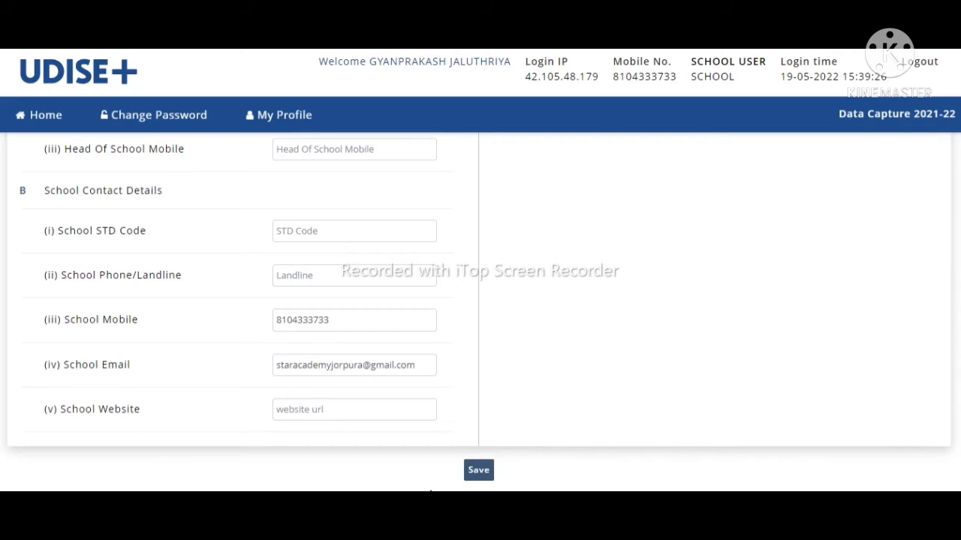
click(478, 470)
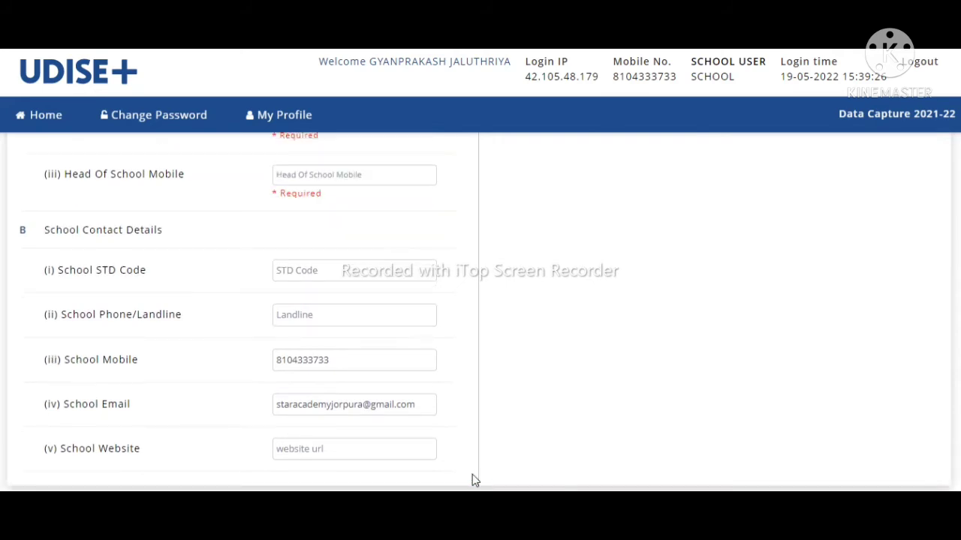
scroll(957, 214, up, 4)
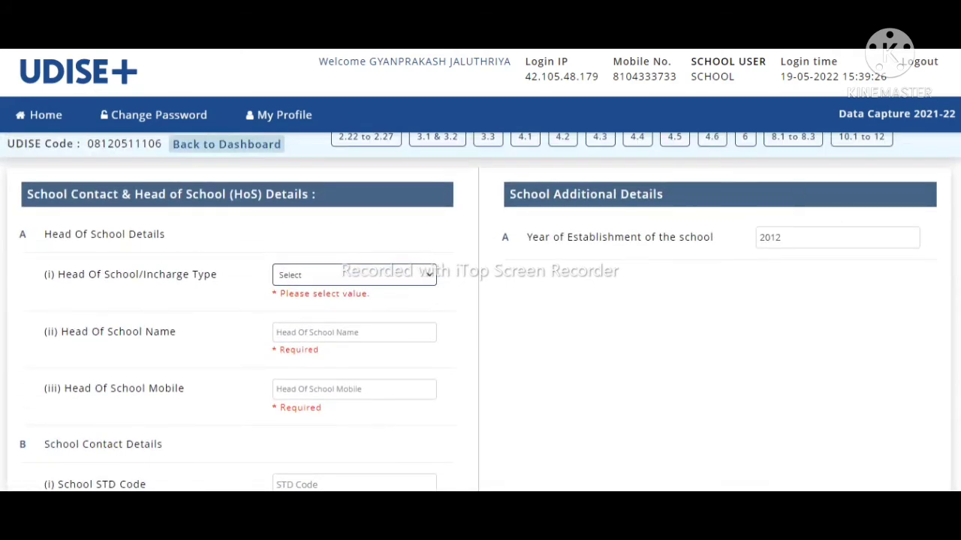
scroll(480, 300, up, 1)
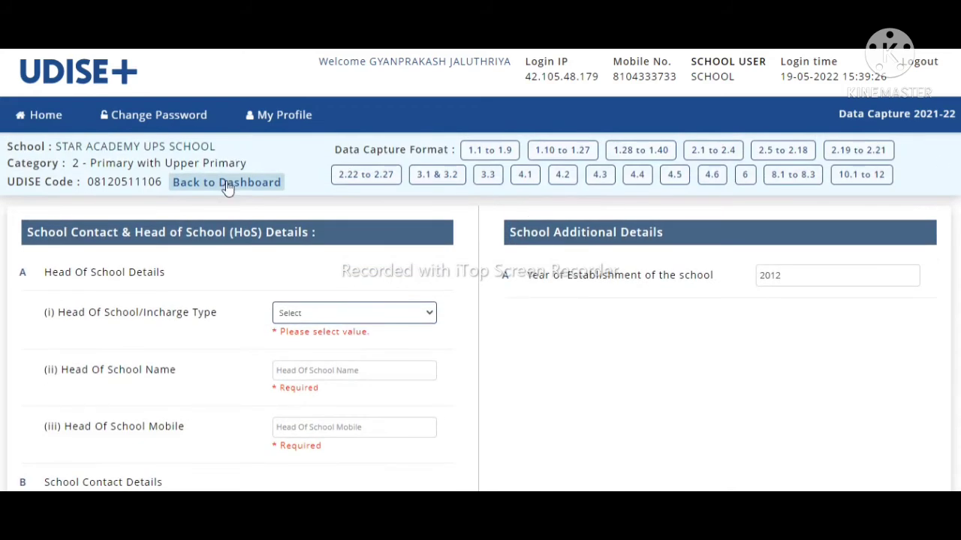
Step: Return to the dashboard and reopen the 1.10–1.27 Basic Details form
click(227, 184)
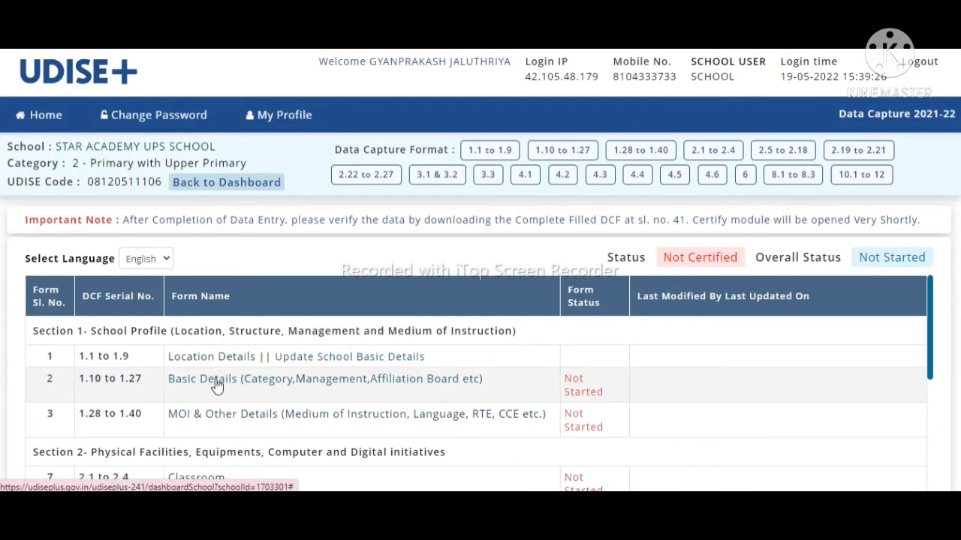
click(273, 379)
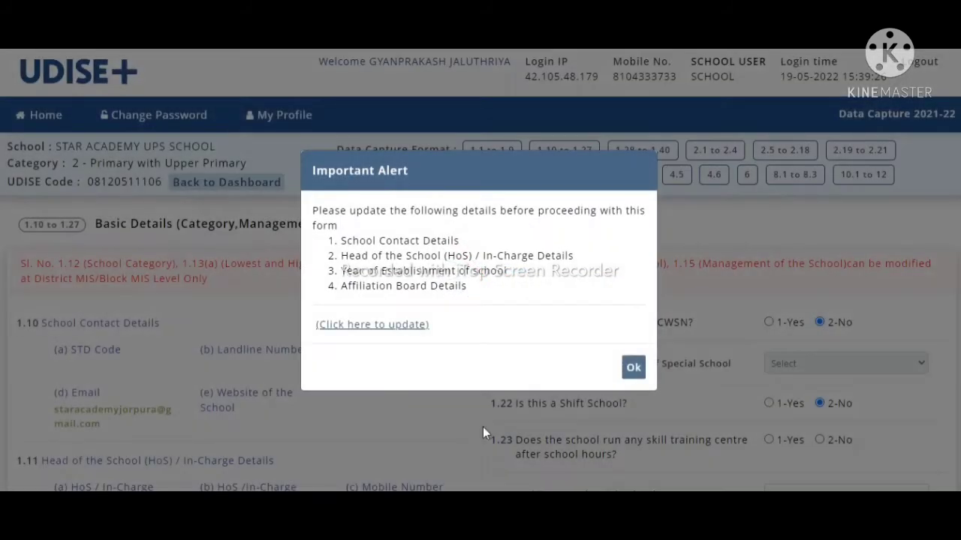
Step: Dismiss the Important Alert and scroll down to highlight the 1.17 sections-by-class heading
click(633, 368)
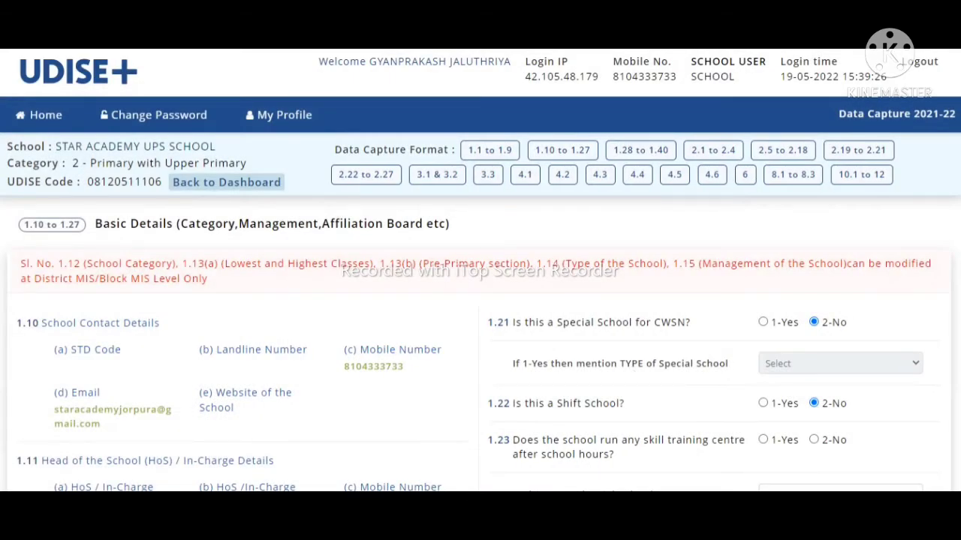
scroll(480, 312, down, 3)
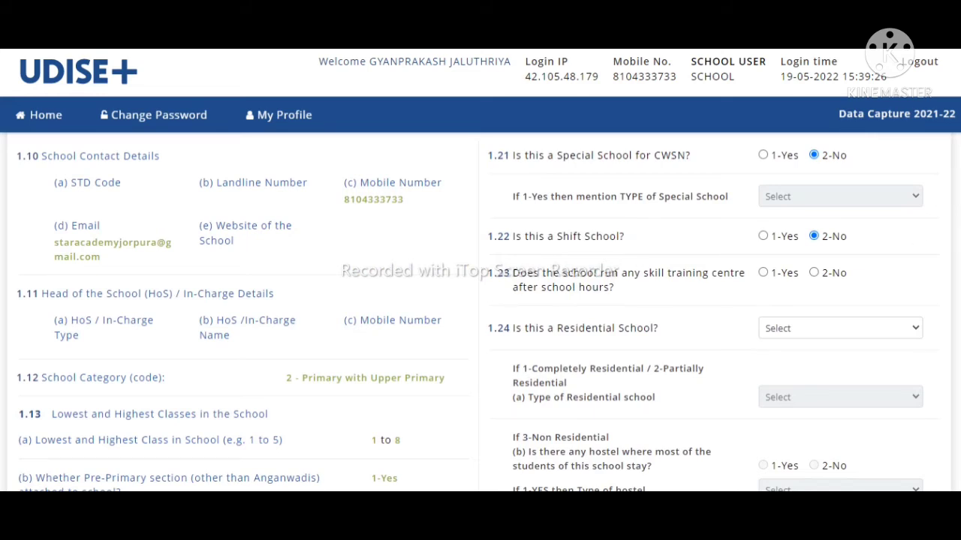
scroll(477, 320, down, 4)
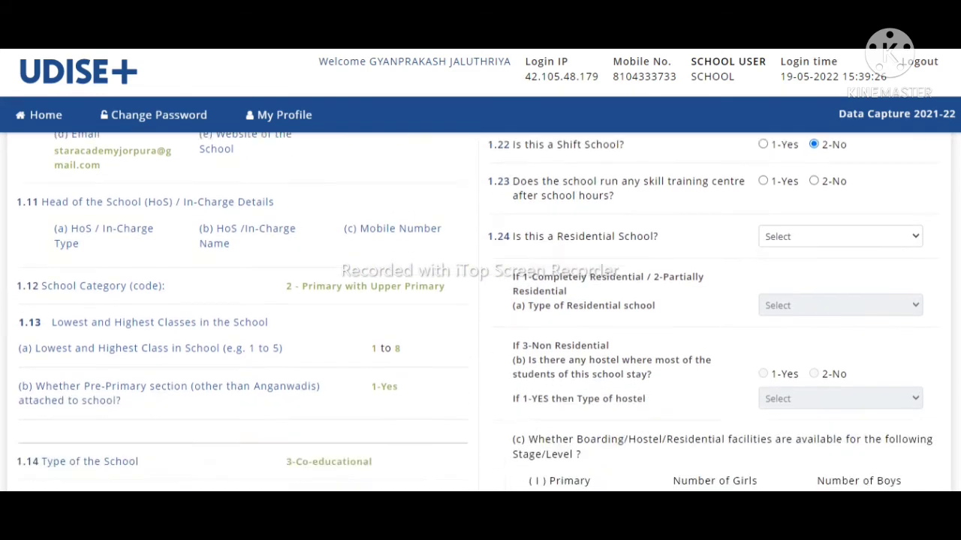
scroll(477, 320, down, 5)
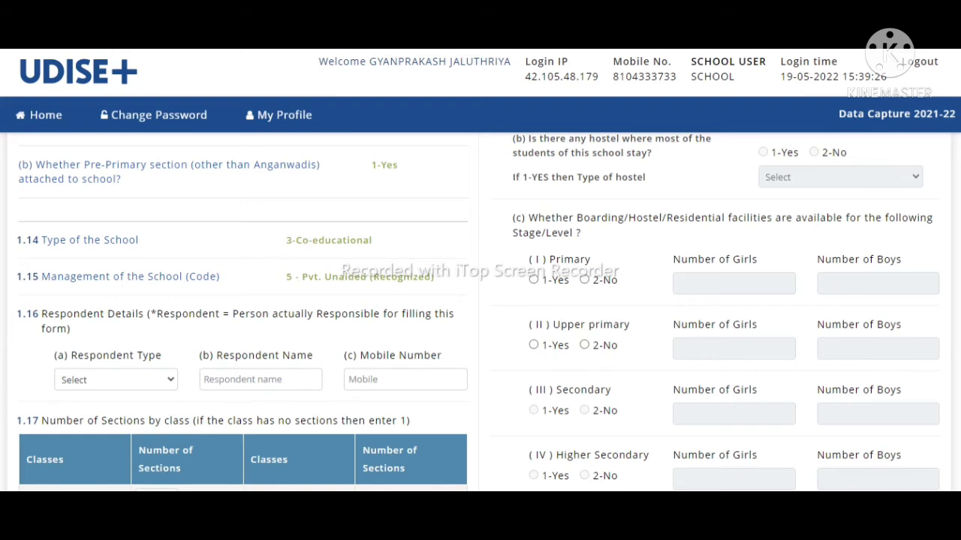
scroll(480, 313, down, 3)
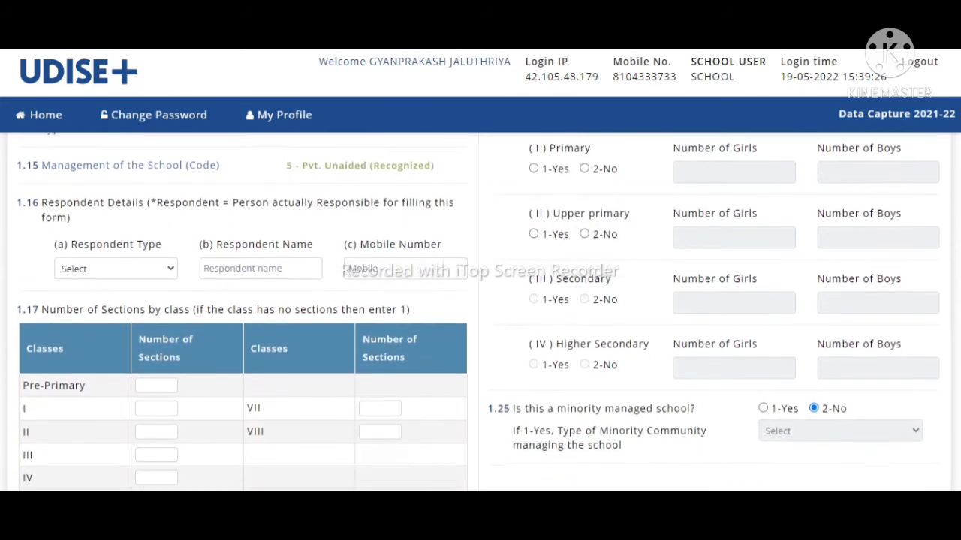
scroll(480, 312, down, 2)
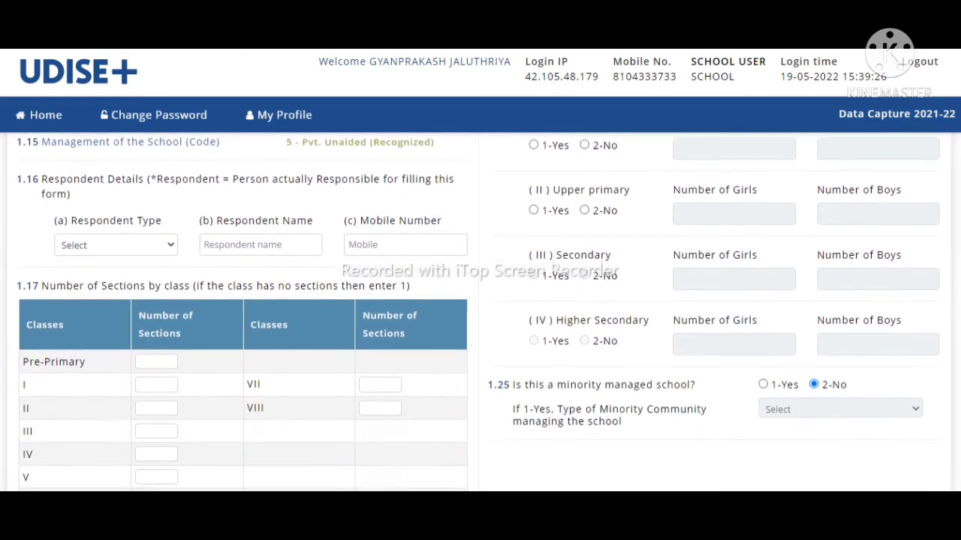
scroll(480, 313, down, 3)
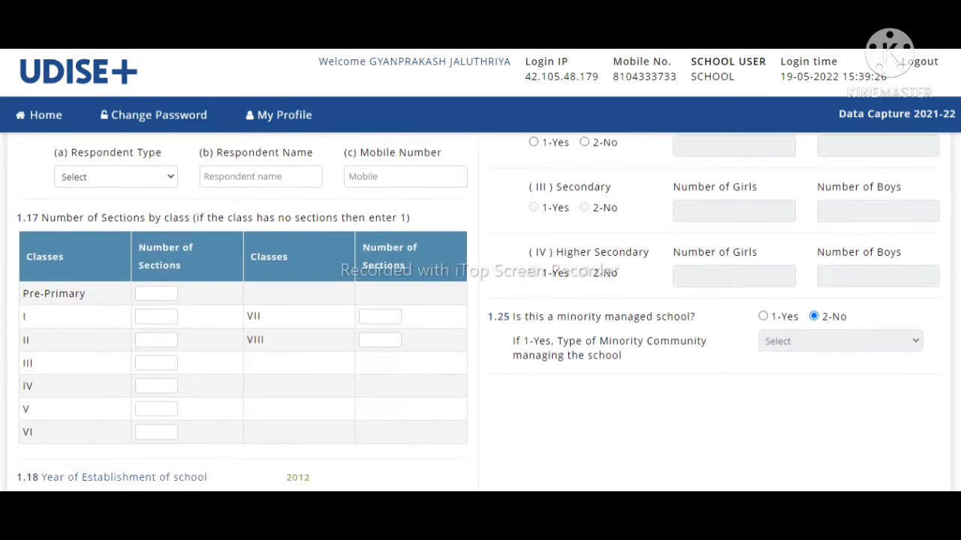
scroll(480, 312, up, 1)
scroll(481, 312, up, 3)
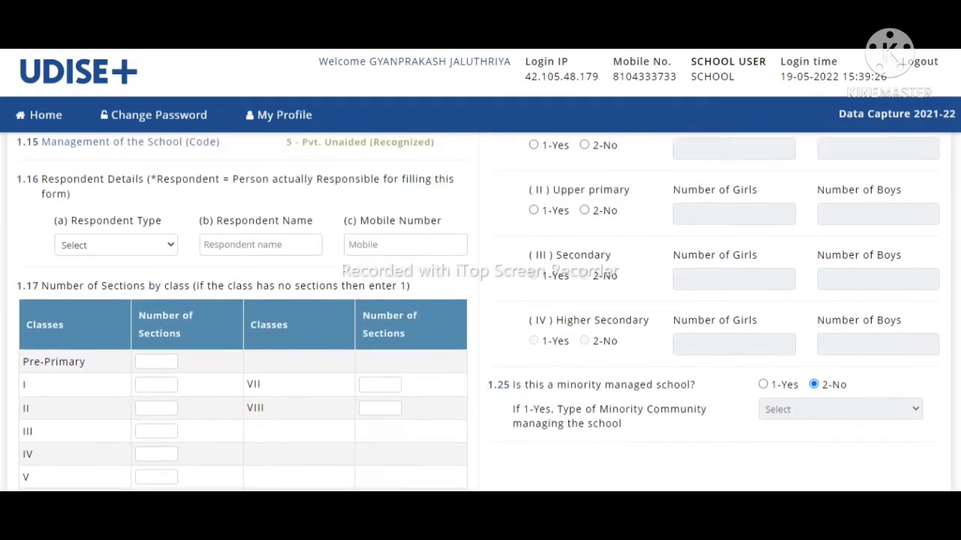
scroll(481, 312, up, 1)
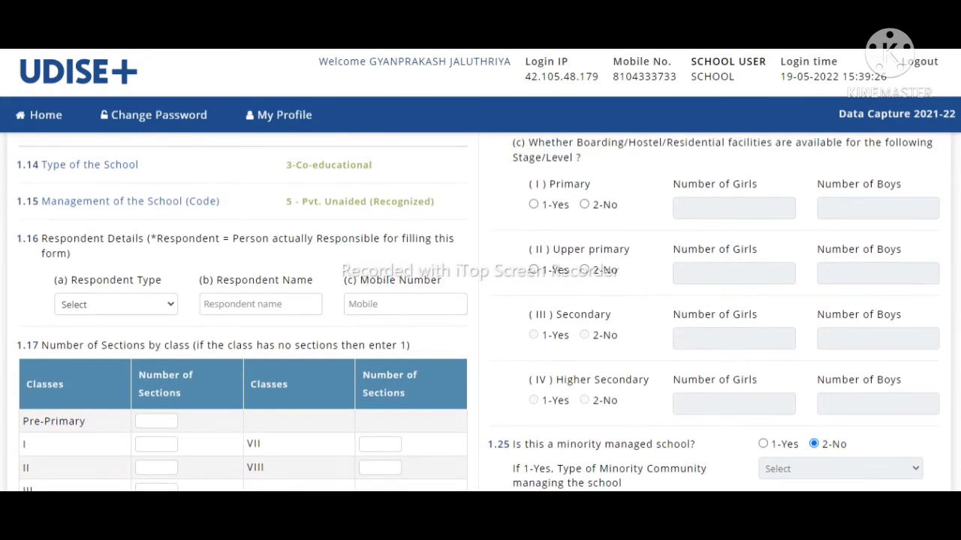
scroll(480, 312, up, 1)
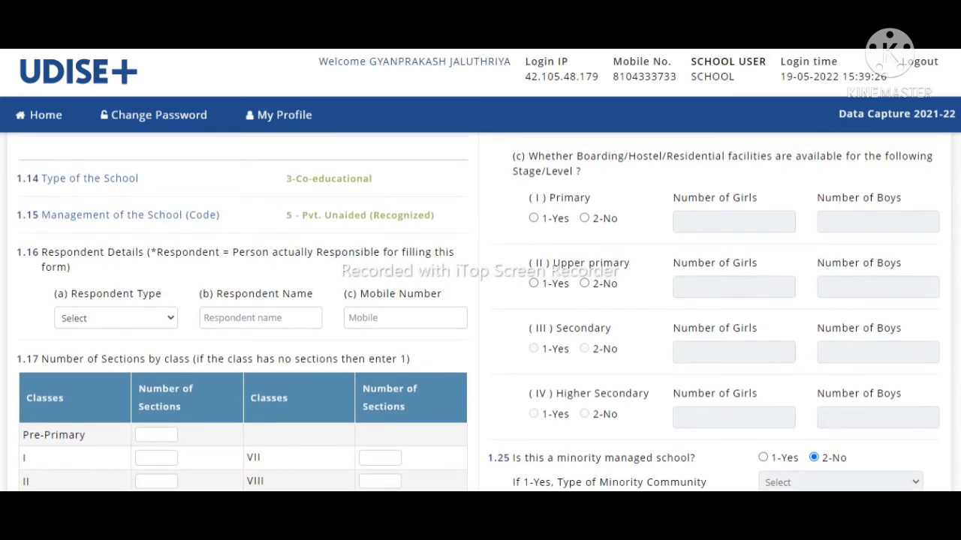
scroll(480, 312, down, 1)
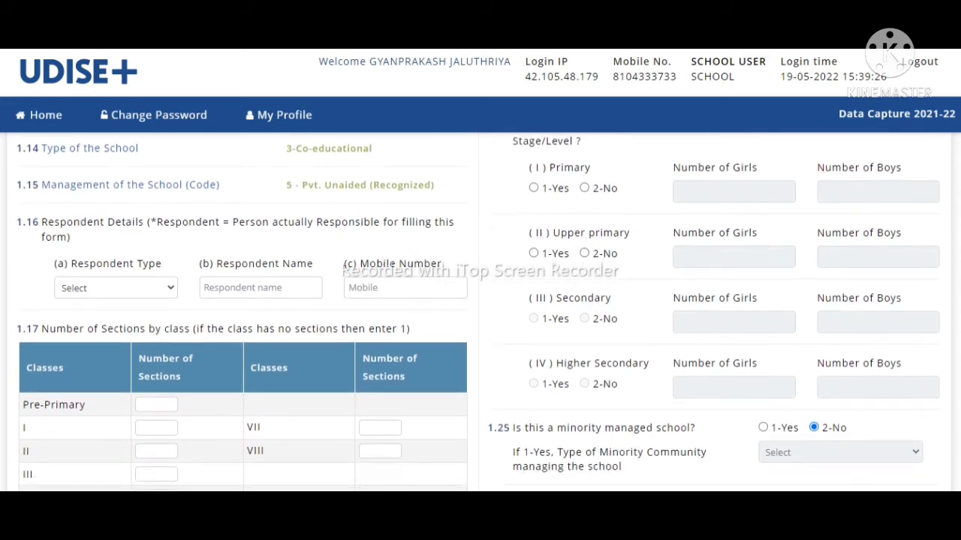
scroll(480, 312, down, 1)
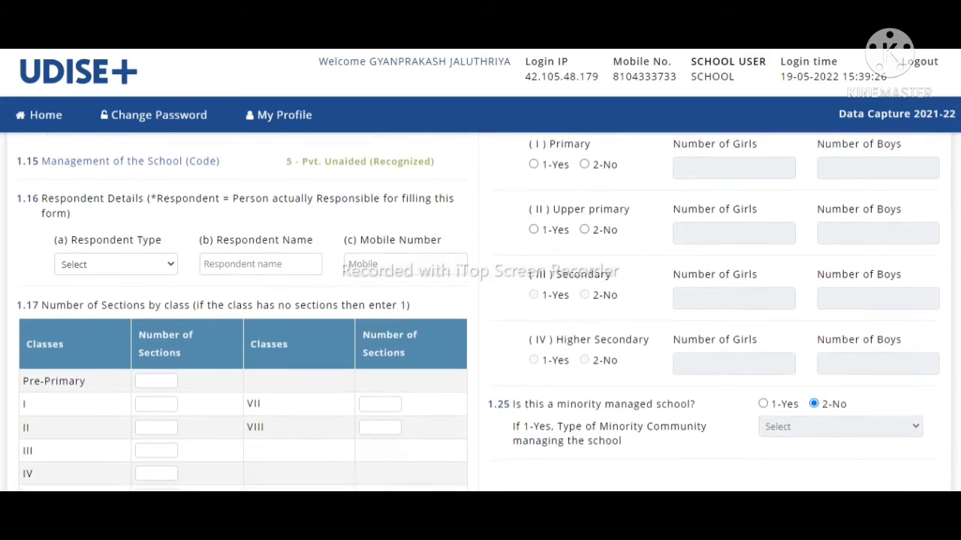
scroll(480, 312, down, 4)
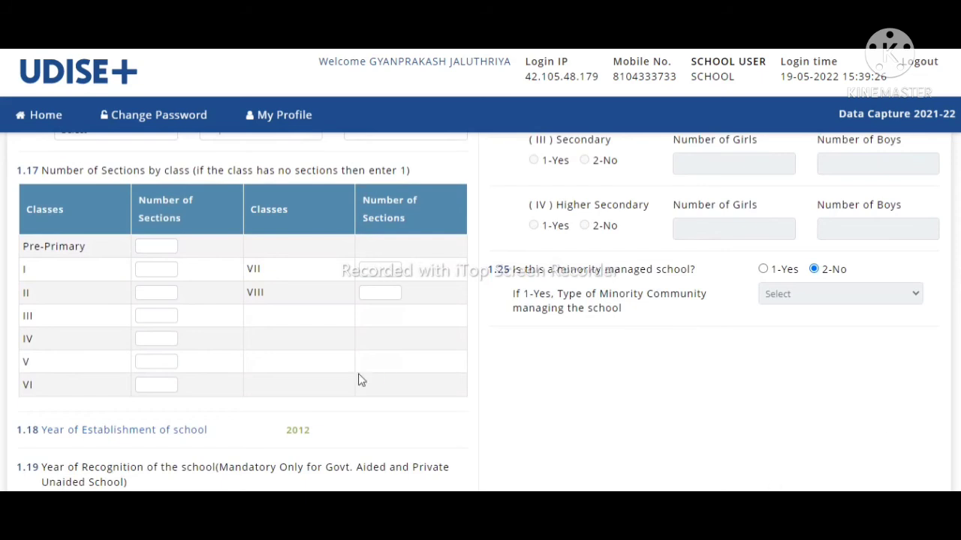
drag(17, 171, 413, 177)
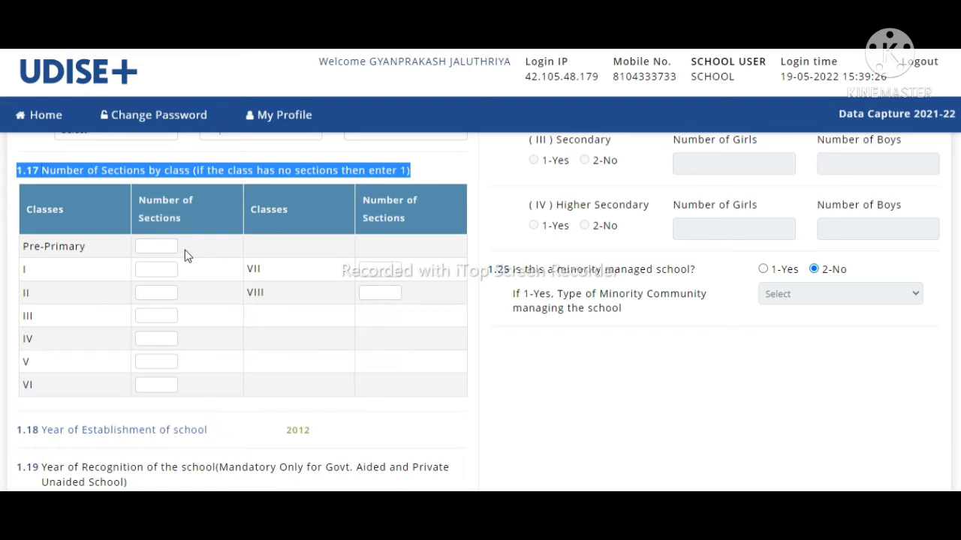
Step: Enter 1 section each for Pre-Primary and classes I through VIII in table 1.17
click(159, 244)
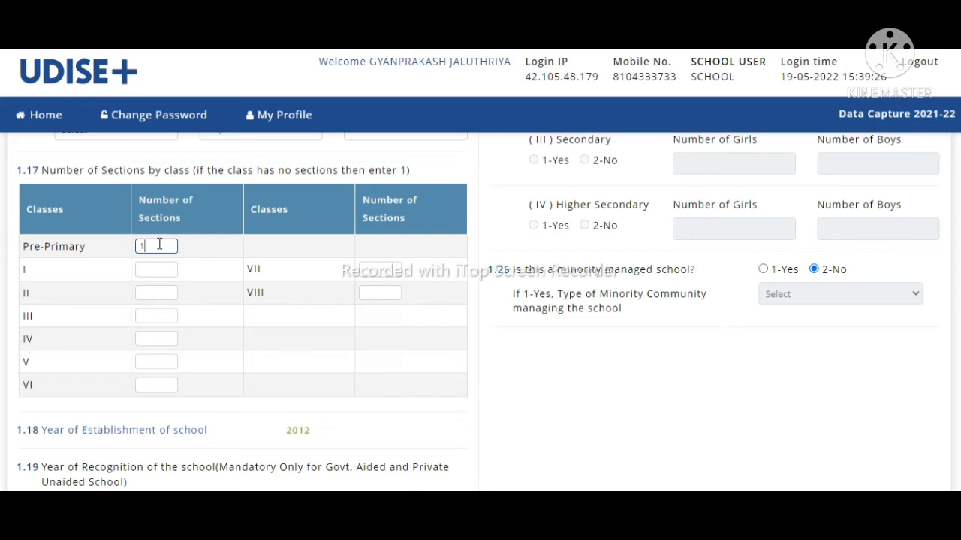
click(154, 268)
text(1)
click(149, 290)
text(1)
click(147, 312)
text(1)
click(145, 335)
text(1)
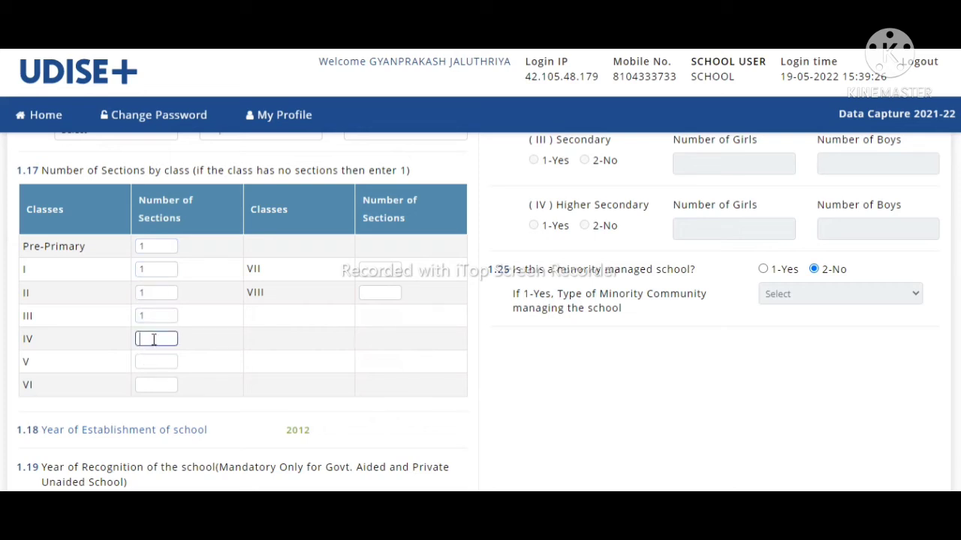
click(145, 360)
text(1)
click(148, 384)
text(1)
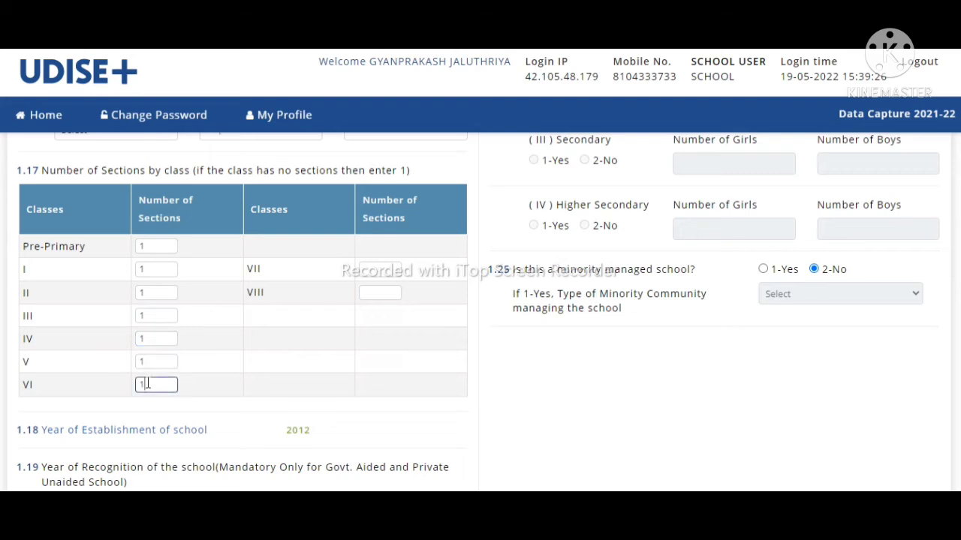
click(393, 268)
text(1)
click(380, 289)
text(1)
scroll(480, 312, down, 3)
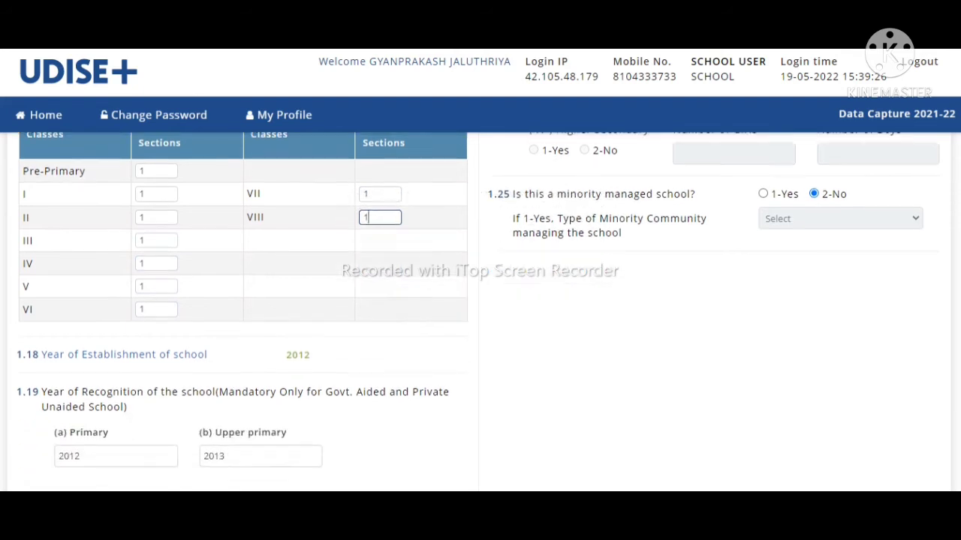
scroll(480, 311, down, 1)
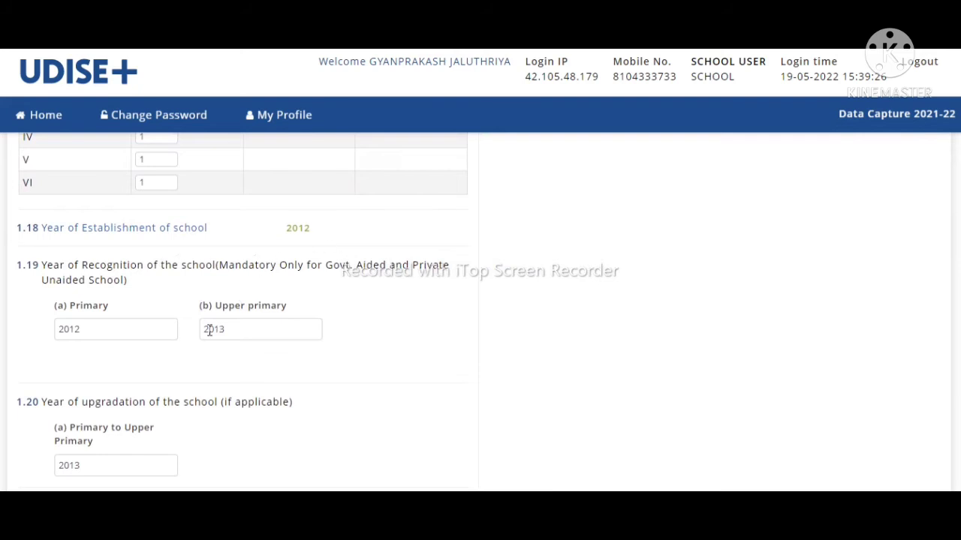
scroll(480, 311, down, 3)
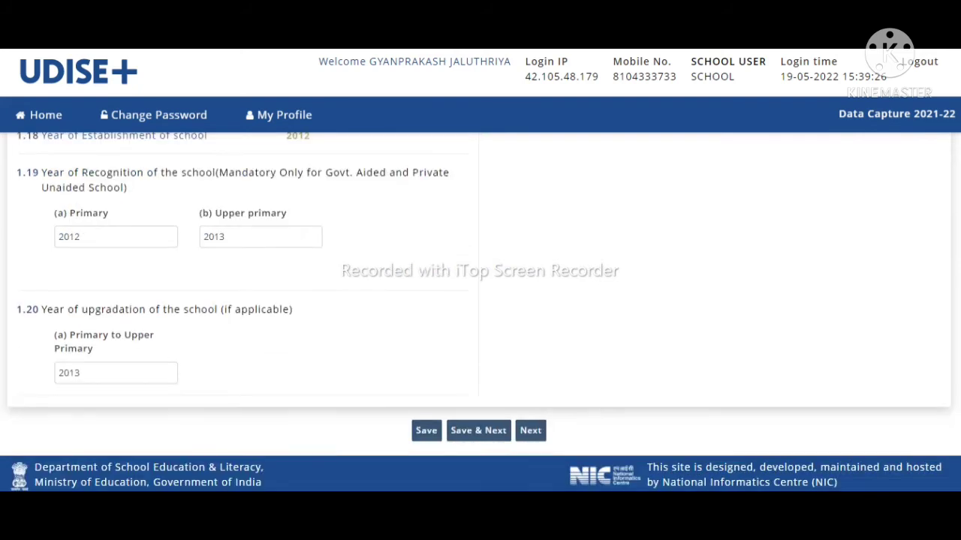
scroll(480, 312, up, 10)
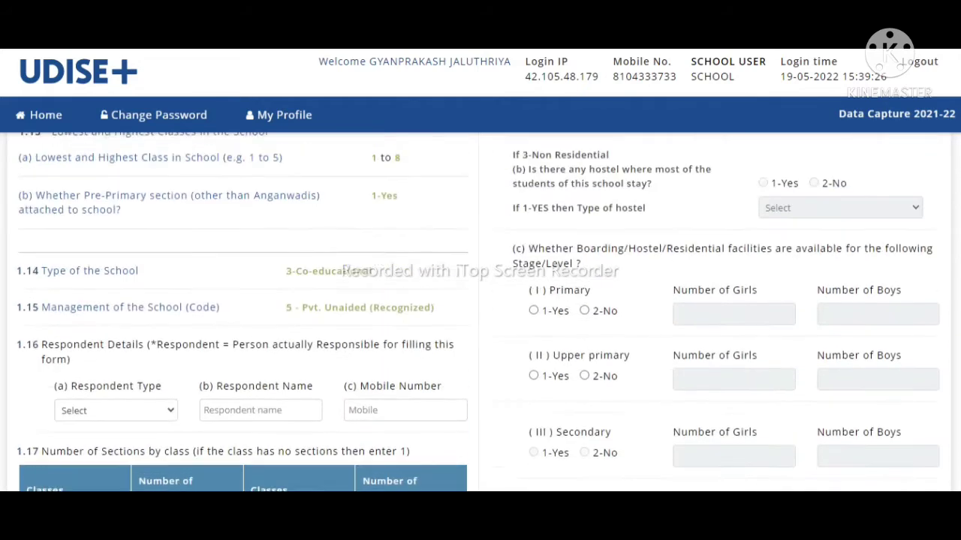
scroll(480, 311, up, 6)
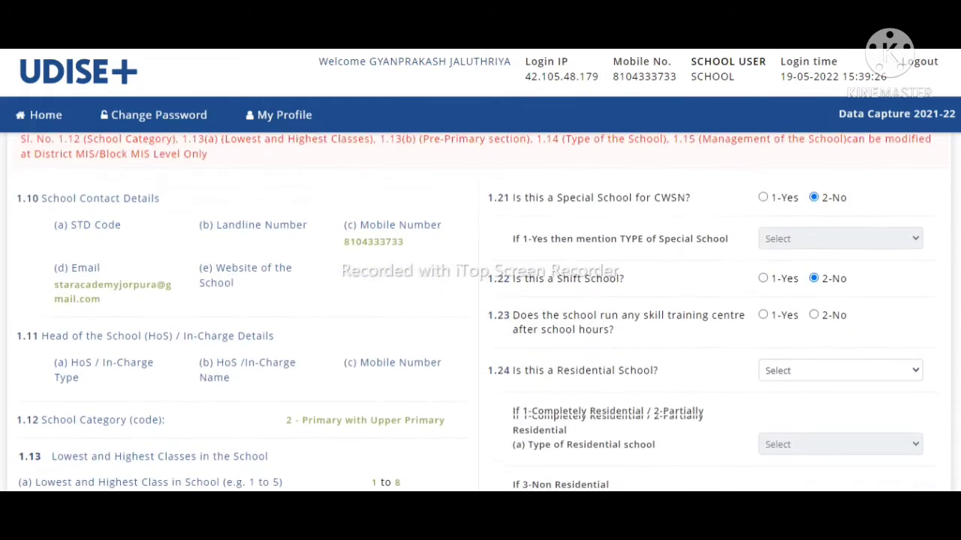
scroll(481, 311, down, 3)
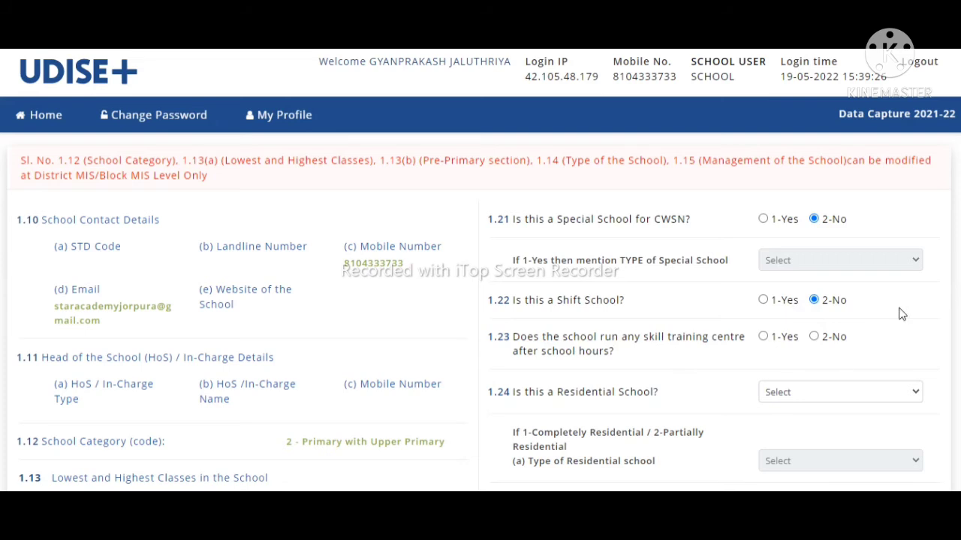
scroll(480, 315, down, 1)
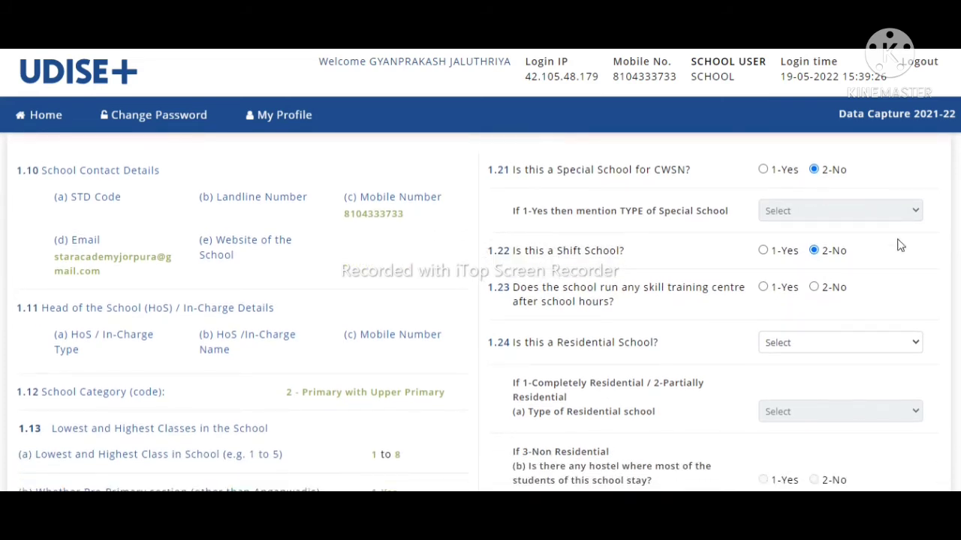
Step: Answer 2-No to question 1.23 on whether the school is a skill training centre
click(814, 290)
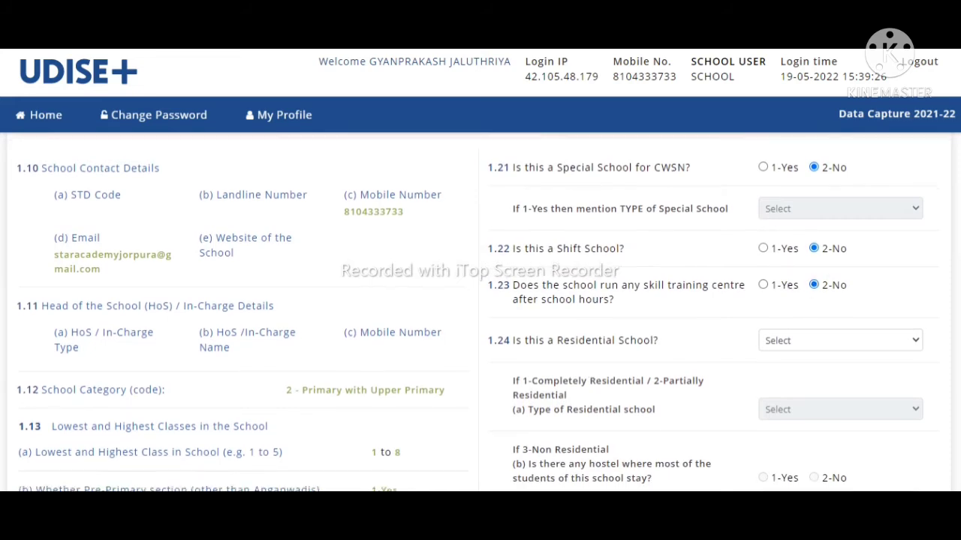
scroll(480, 315, down, 1)
scroll(684, 278, down, 1)
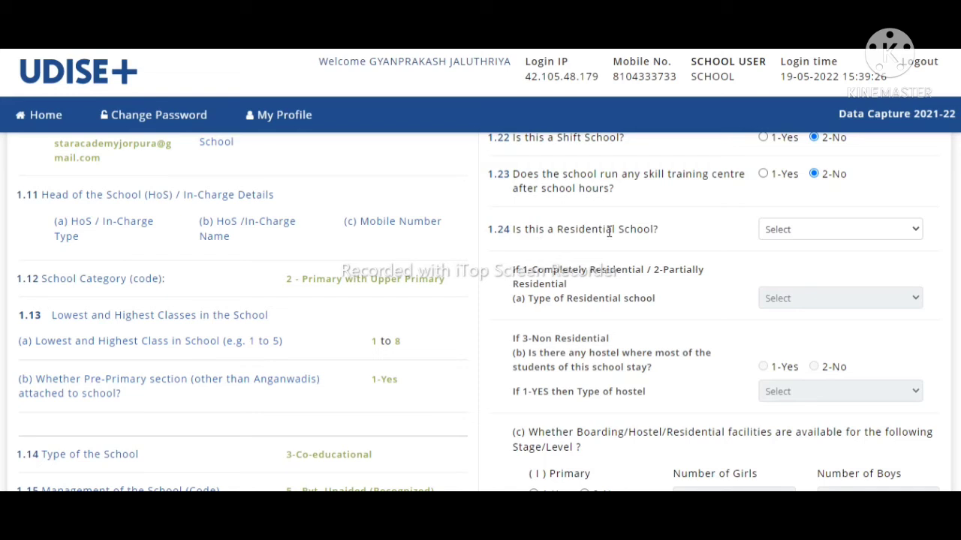
Step: Set 1.24 'Is this a Residential School?' to 3 - Non Residential
click(783, 231)
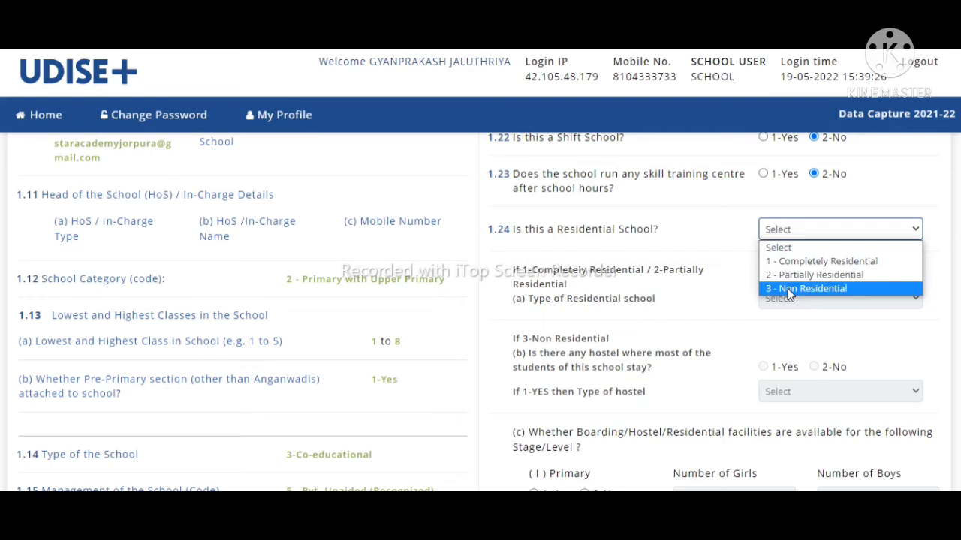
click(789, 292)
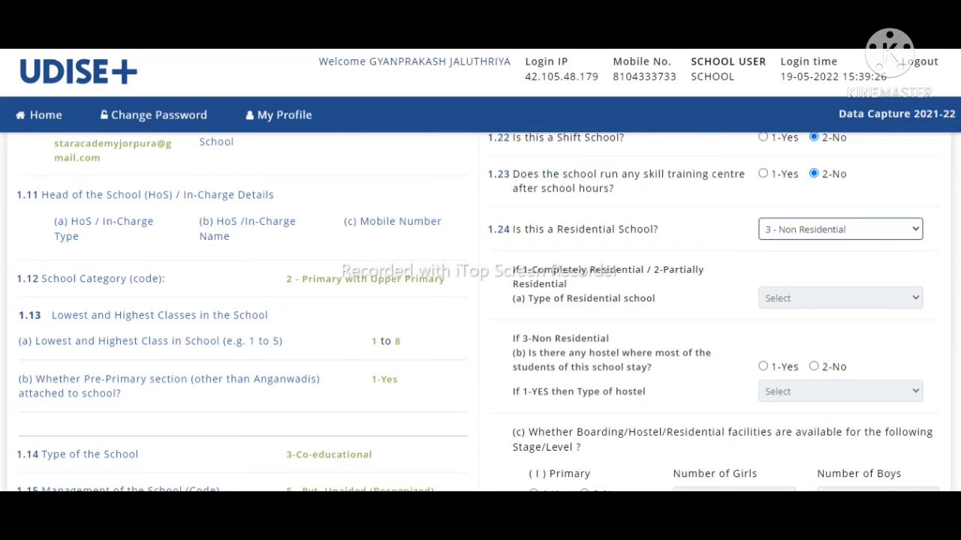
scroll(480, 312, down, 2)
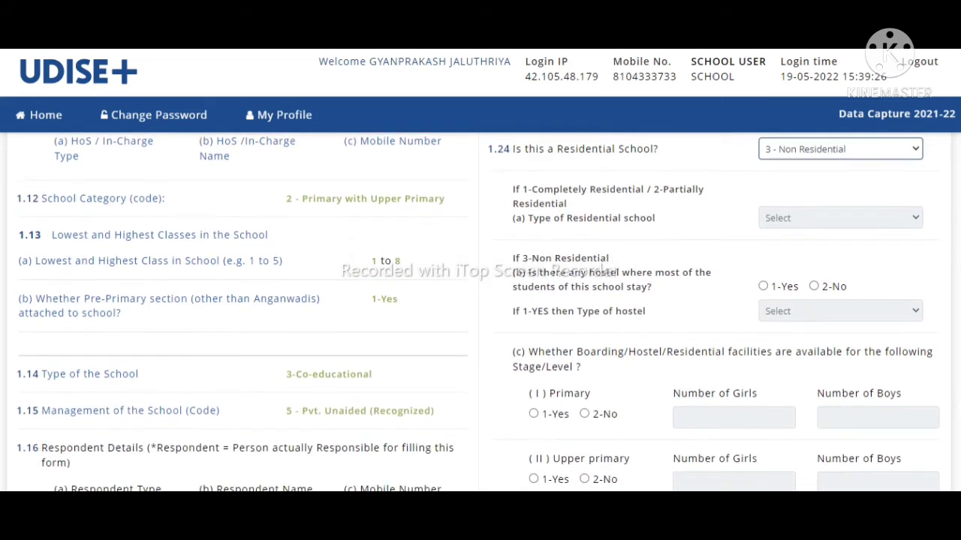
scroll(480, 313, down, 1)
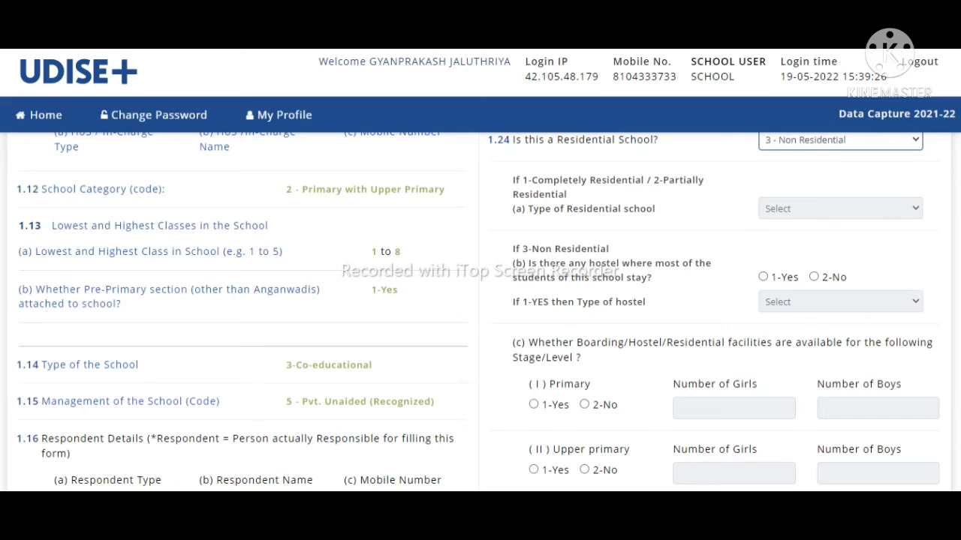
scroll(904, 257, up, 1)
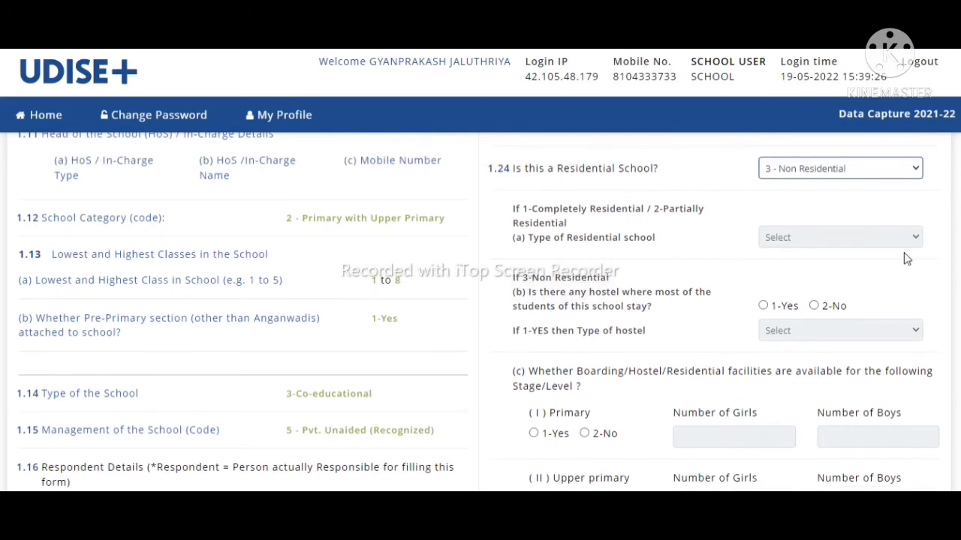
click(800, 172)
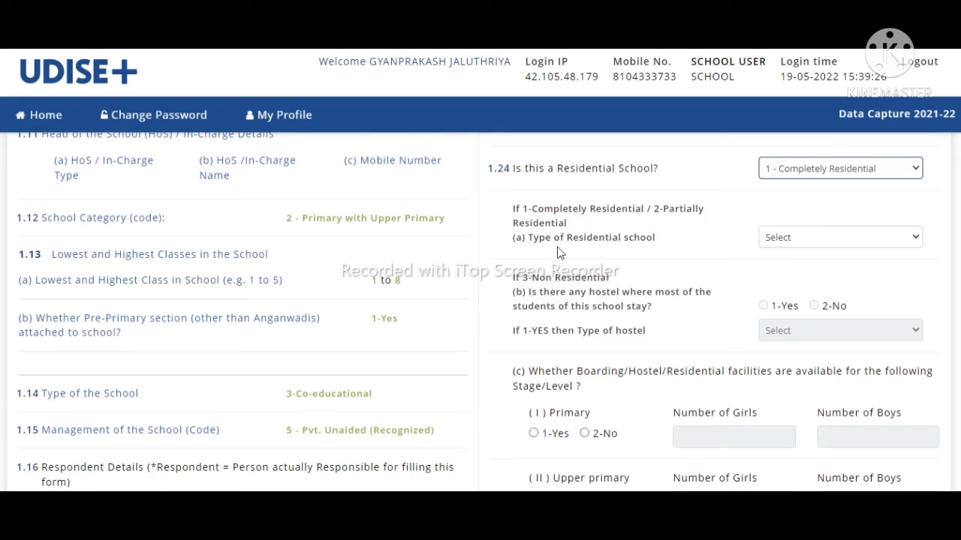
click(778, 237)
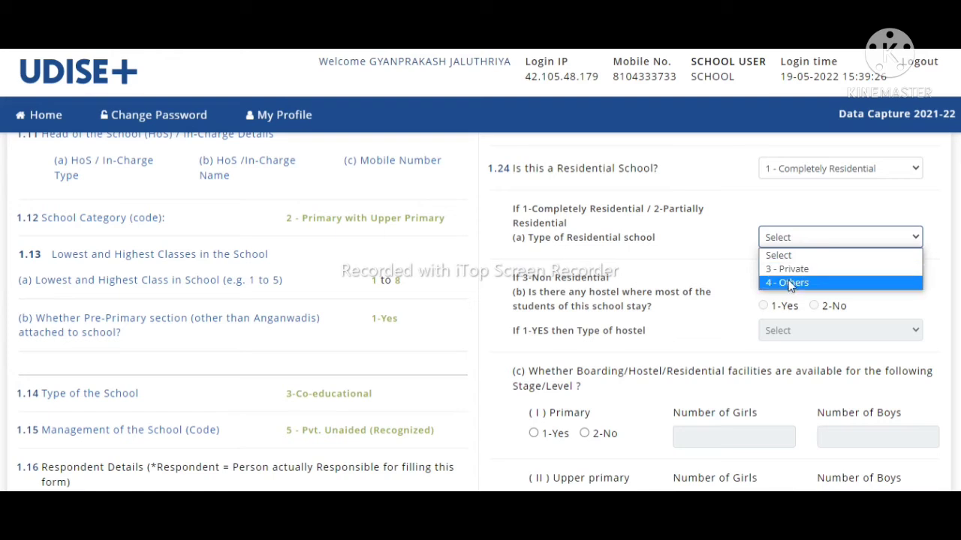
click(771, 171)
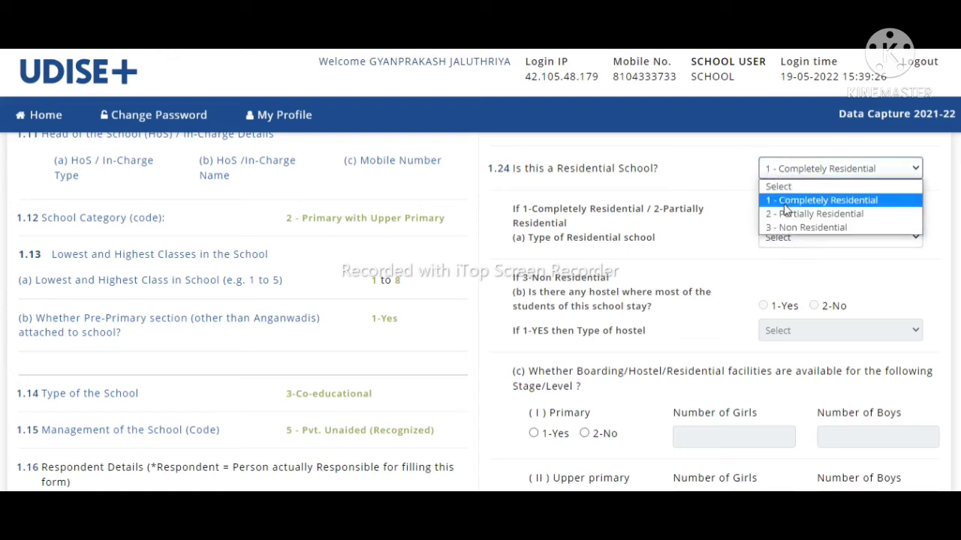
click(792, 227)
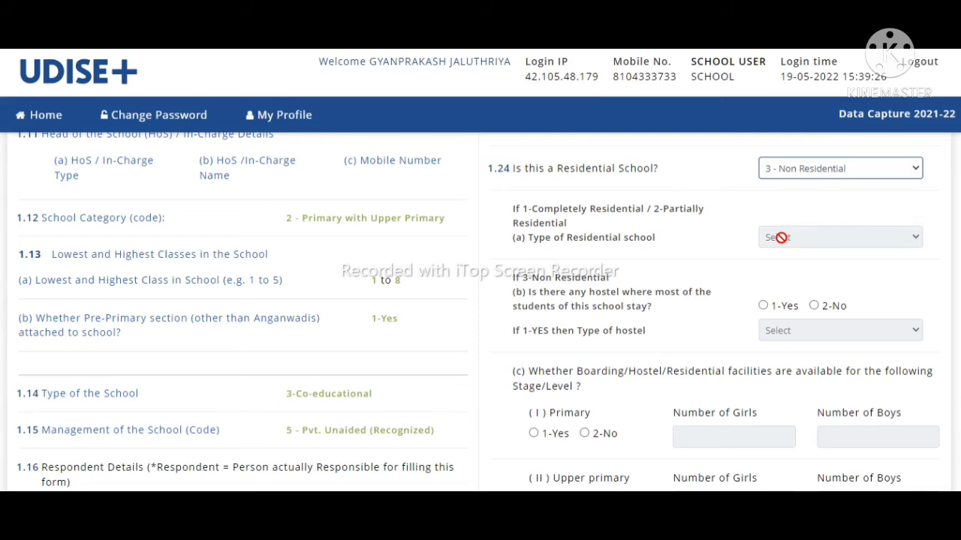
scroll(788, 293, down, 1)
scroll(788, 292, down, 1)
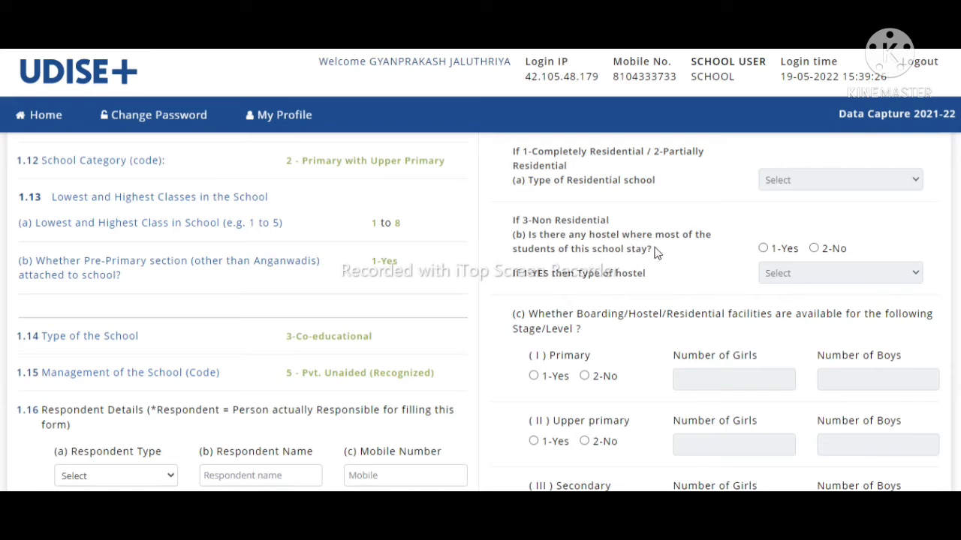
Step: Answer the 1.24(b) hostel question as 2-No after viewing the available hostel types
click(762, 250)
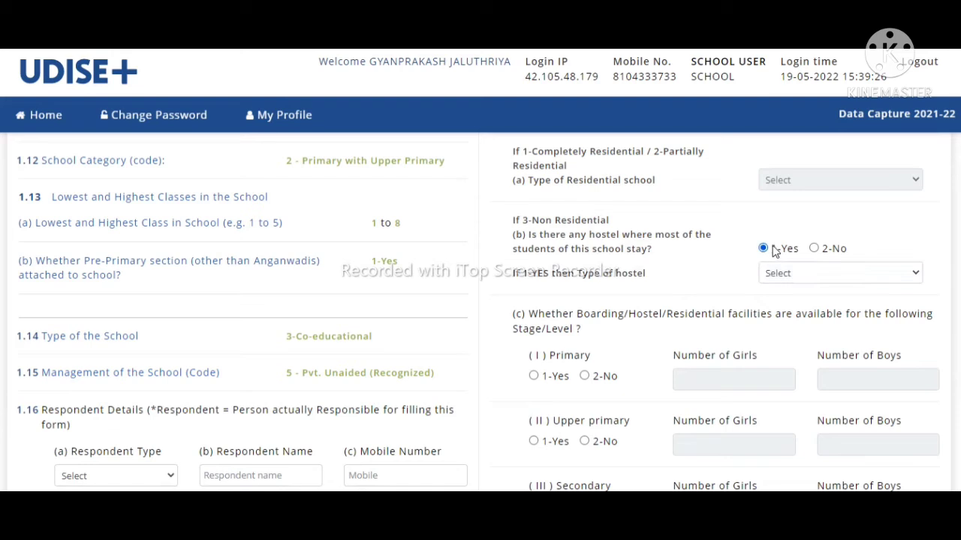
click(782, 276)
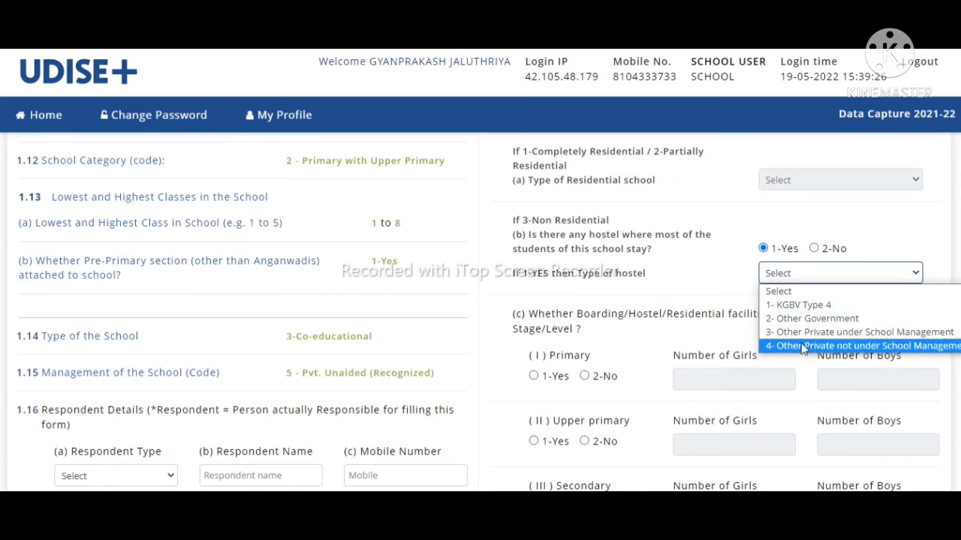
click(815, 249)
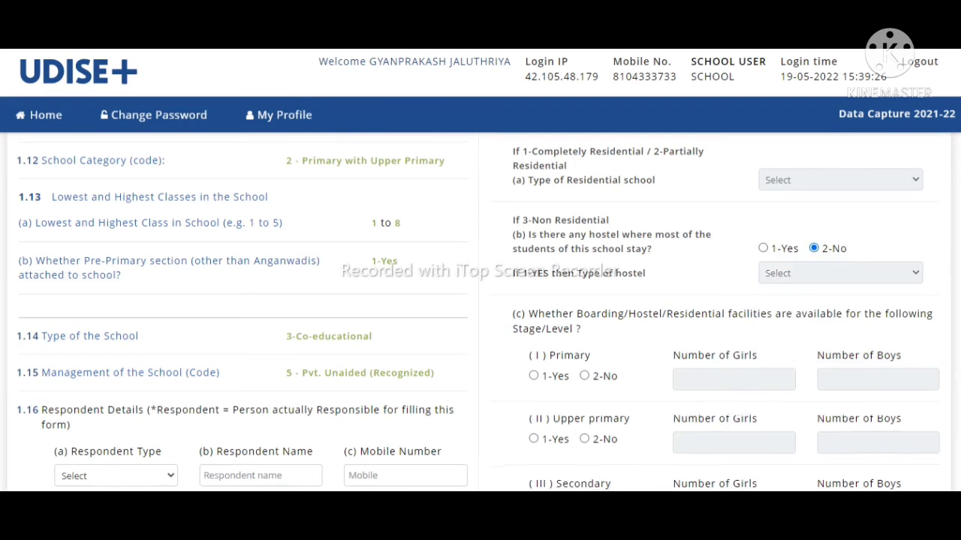
scroll(478, 312, down, 3)
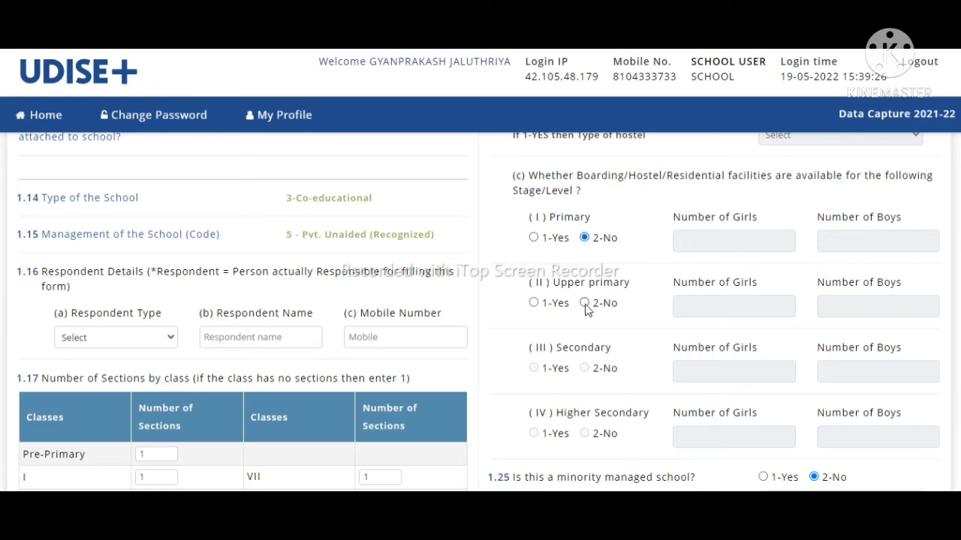
Step: Change Upper primary boarding facilities from 1-Yes to 2-No, then move down the form
click(533, 303)
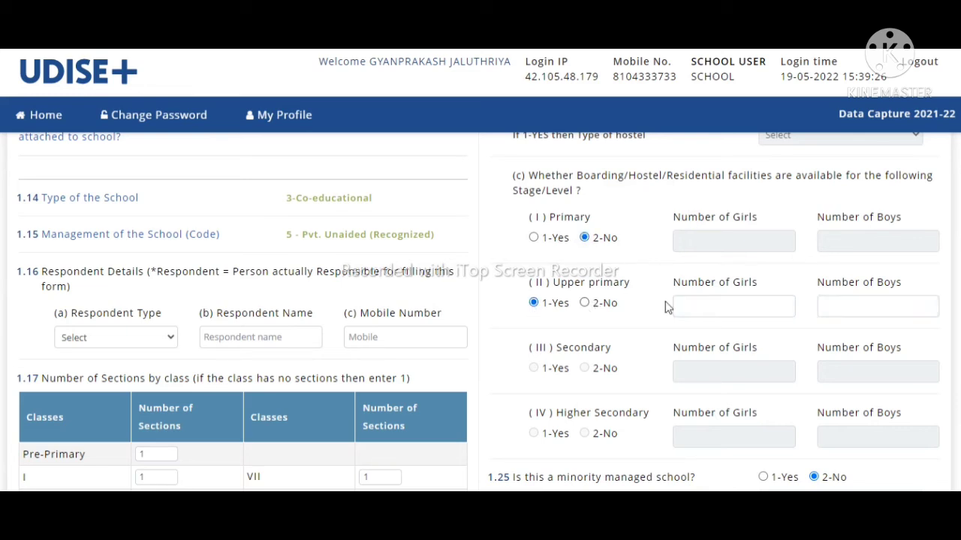
click(716, 309)
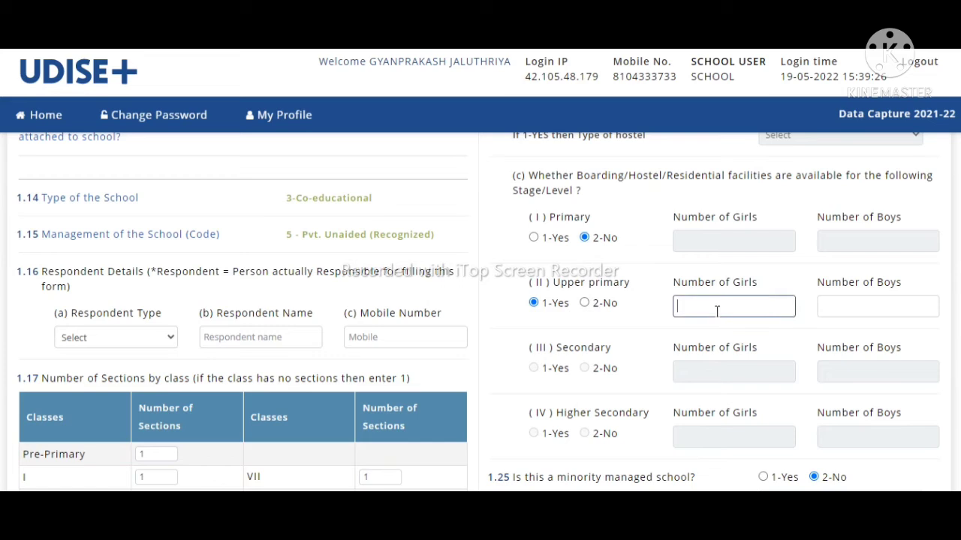
click(584, 303)
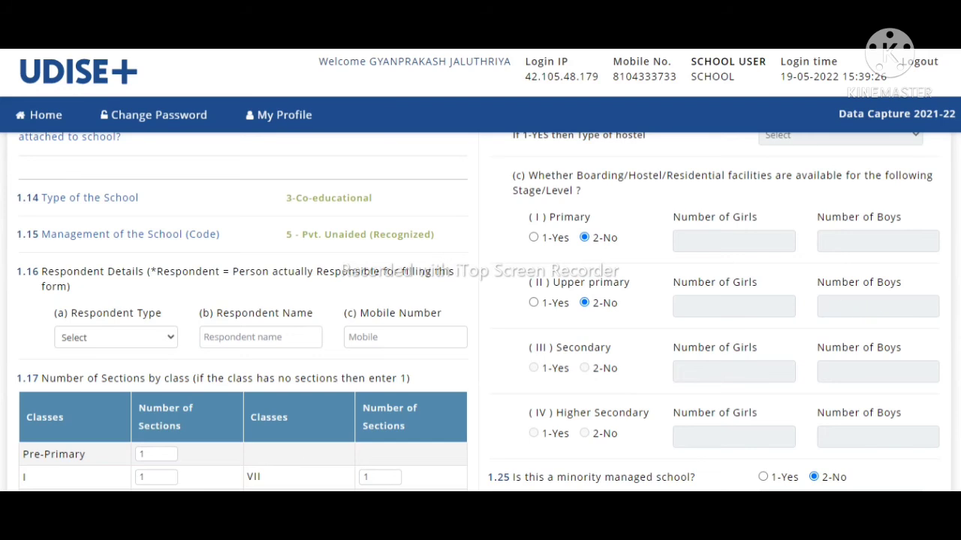
scroll(478, 312, down, 2)
scroll(478, 311, down, 1)
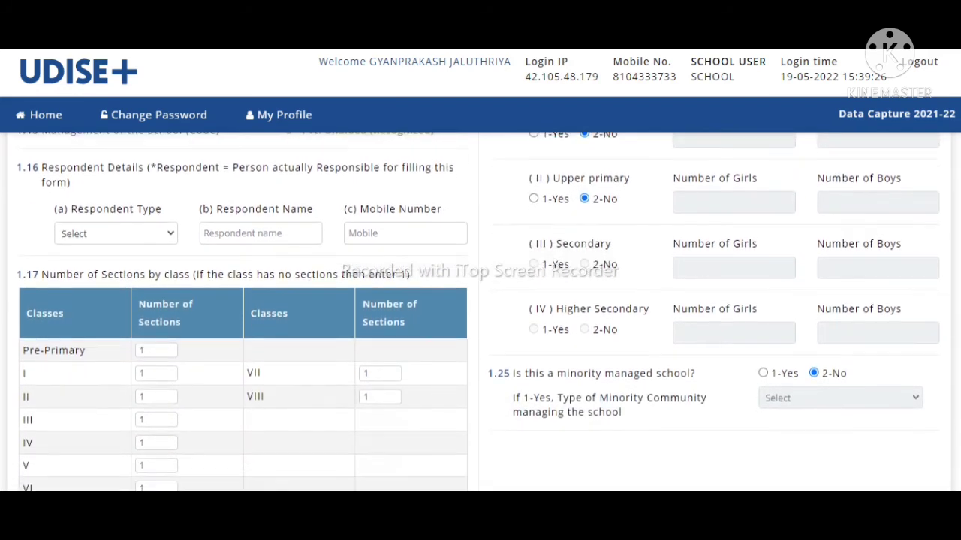
scroll(478, 312, down, 2)
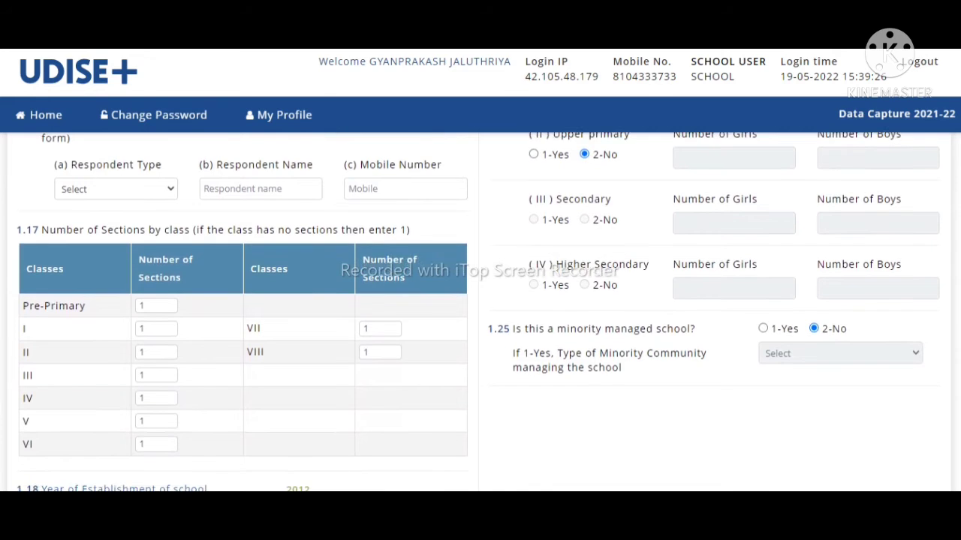
scroll(478, 311, down, 2)
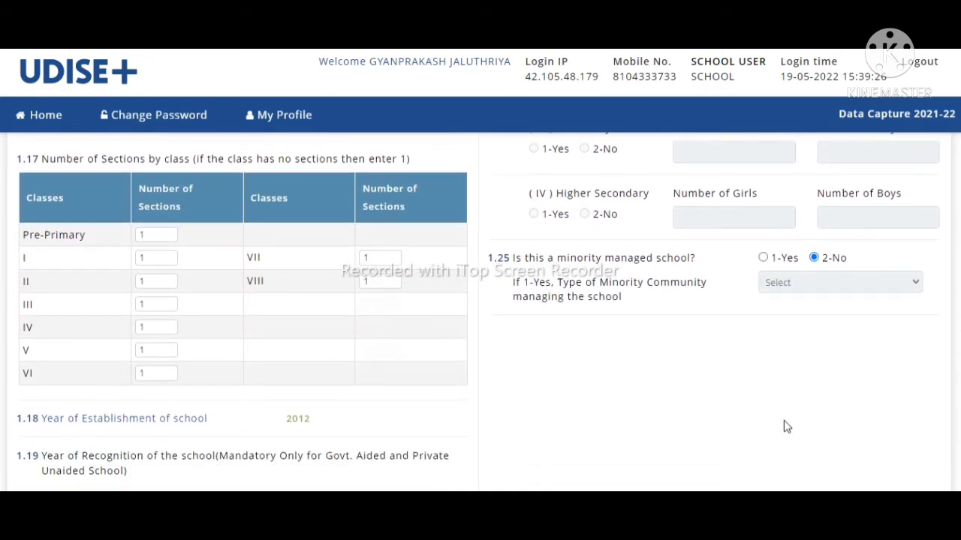
scroll(947, 333, down, 1)
scroll(478, 311, down, 6)
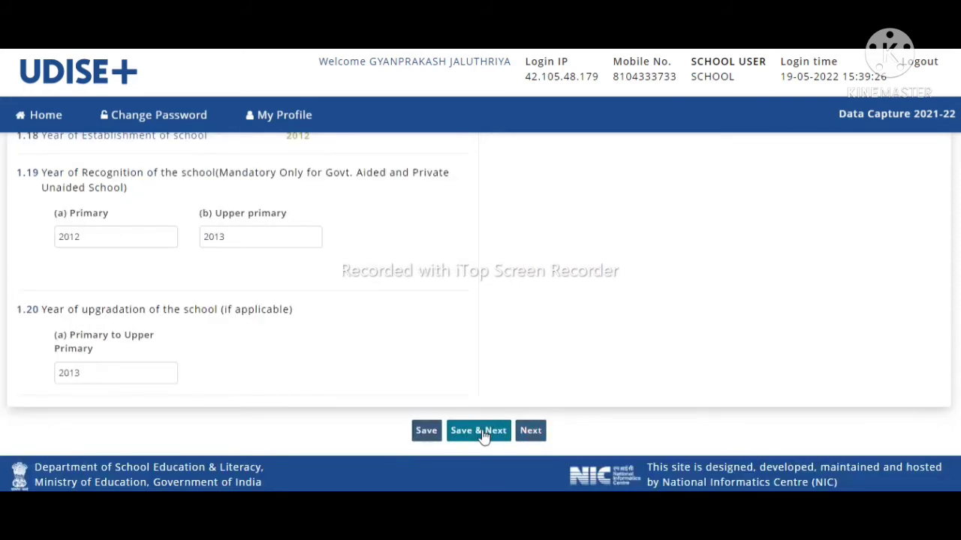
Step: Try Save & Next, then return to the flagged 1.16 Respondent Type dropdown
click(486, 435)
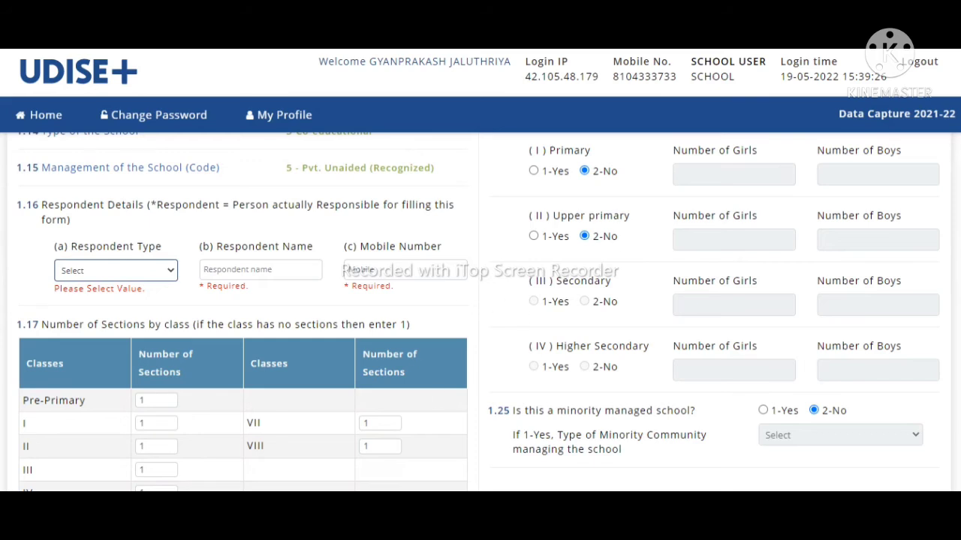
scroll(481, 312, up, 3)
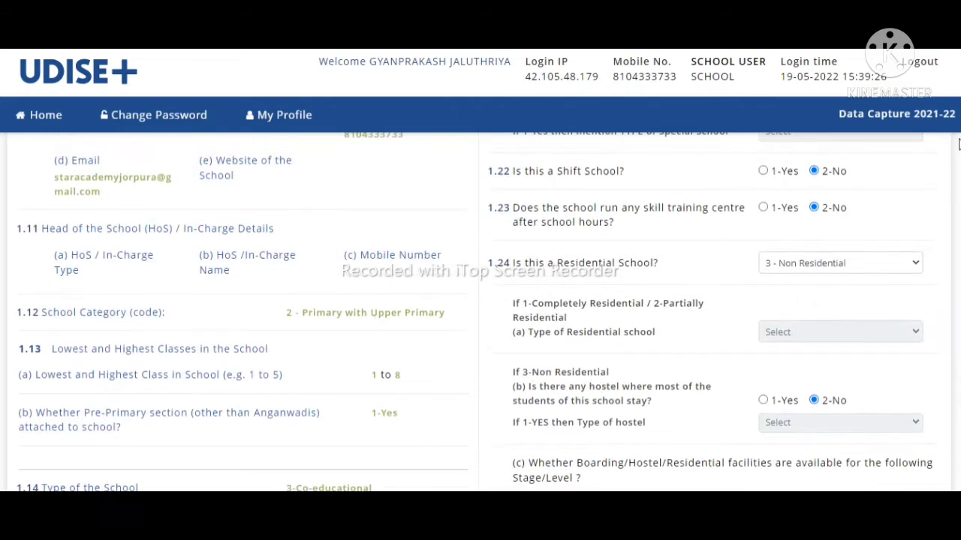
scroll(480, 313, down, 3)
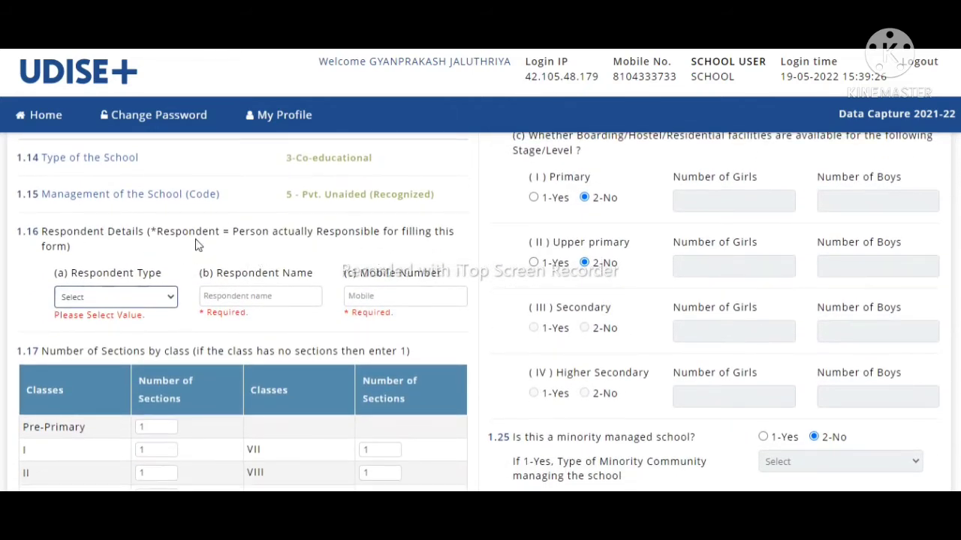
click(137, 298)
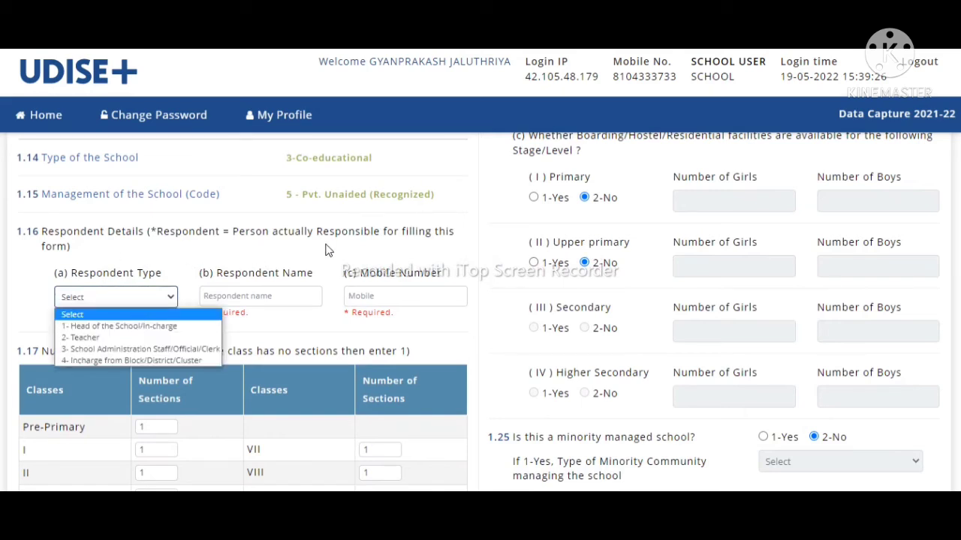
Step: Set respondent type to 1- Head of the School/In-charge and enter the respondent's name and mobile
click(127, 327)
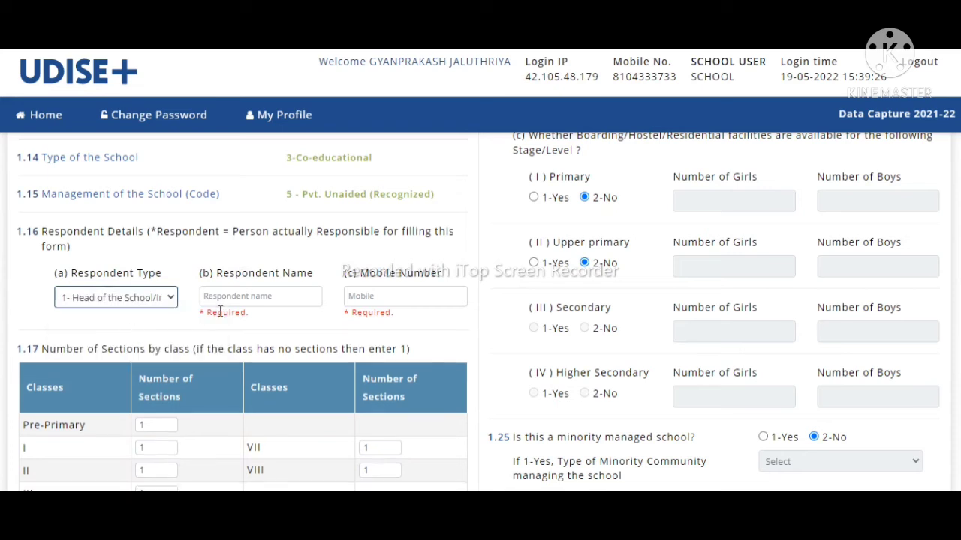
click(243, 299)
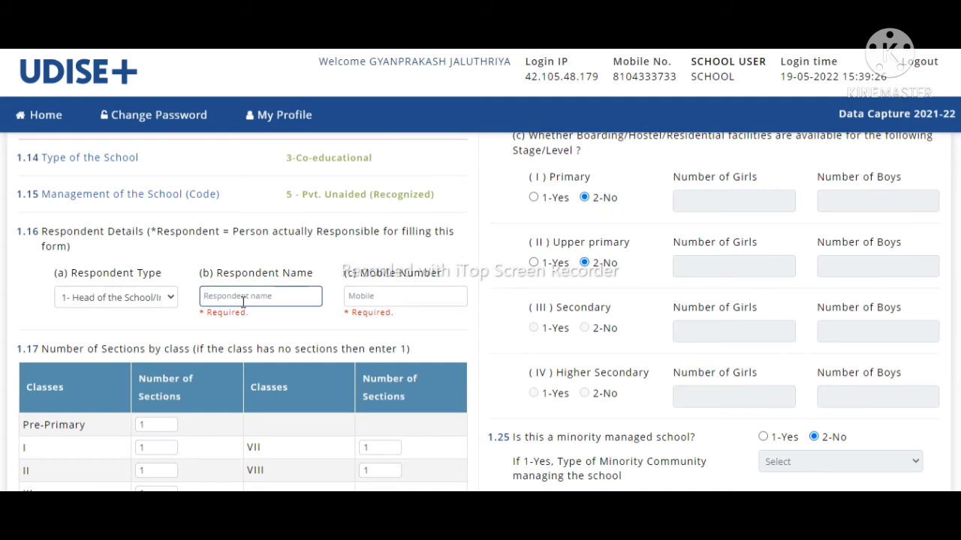
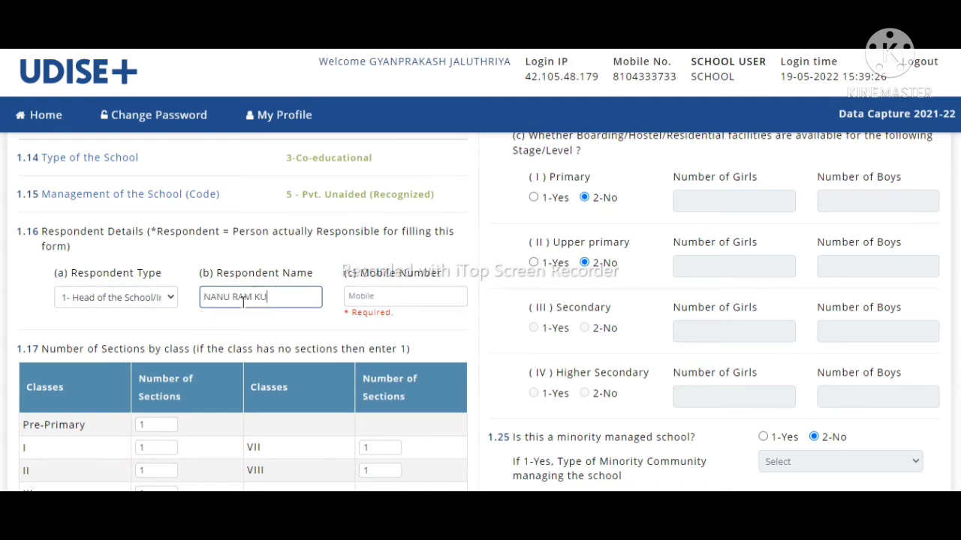
click(372, 297)
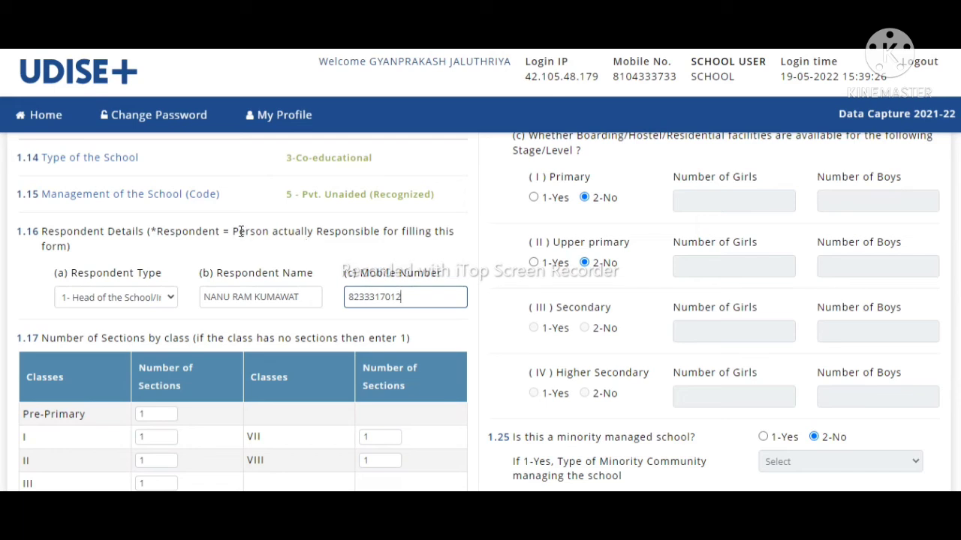
Step: After reading the respondent note, keep Head of the School/In-charge as respondent type
drag(240, 231, 344, 245)
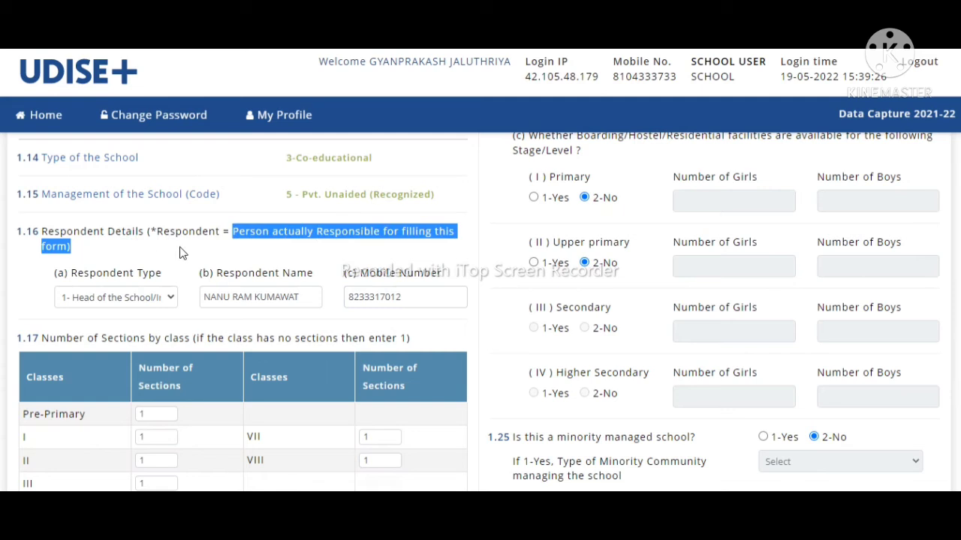
click(133, 301)
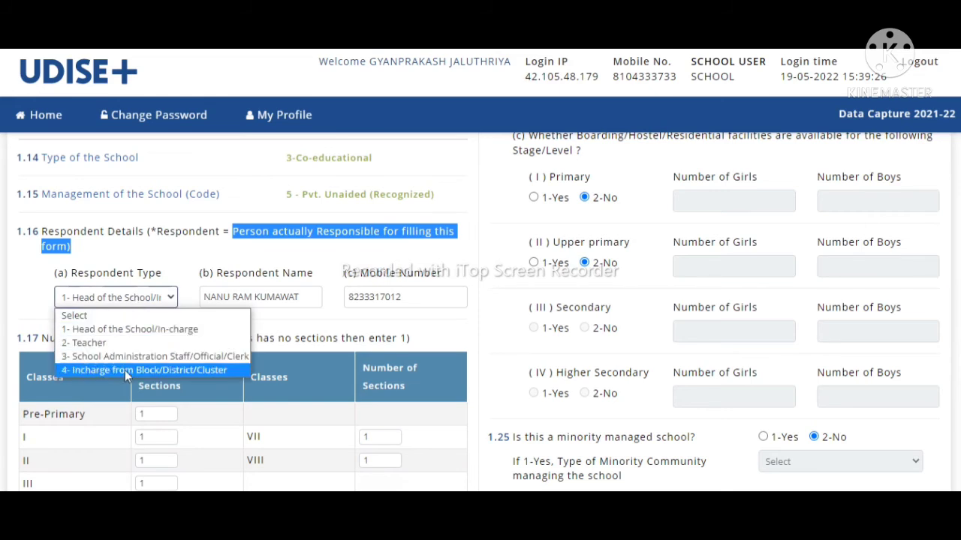
click(109, 293)
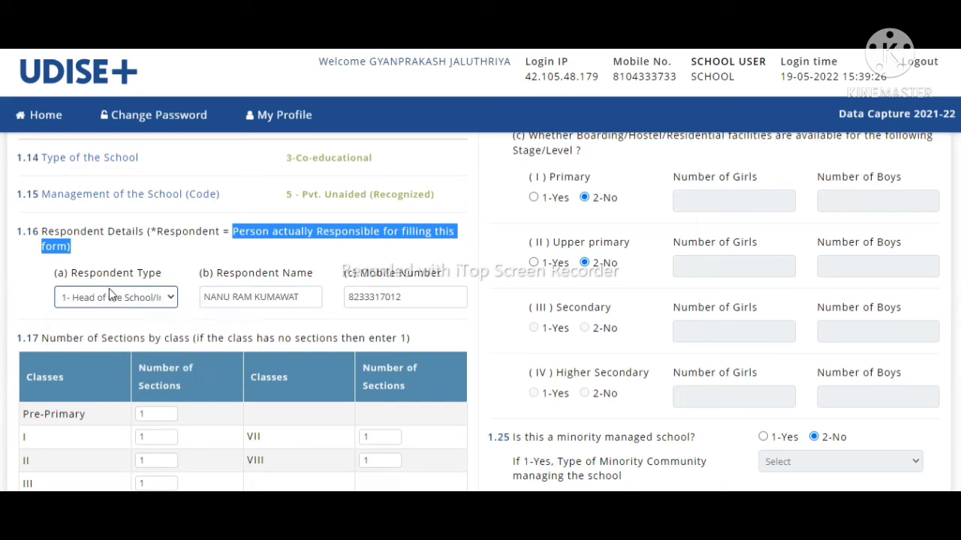
click(279, 296)
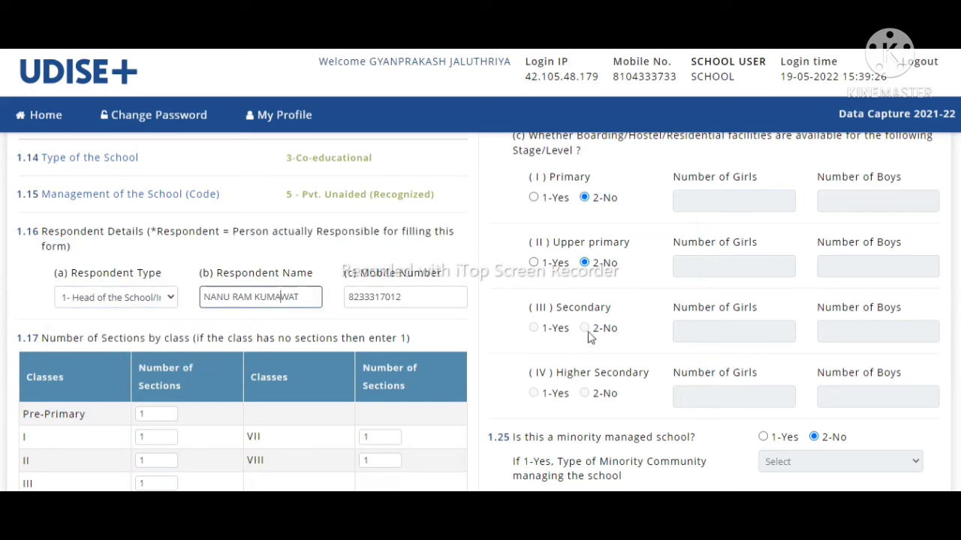
Step: Save Basic Details and dismiss the 'Some Basic Details Missing' alert with Ok
scroll(921, 463, down, 10)
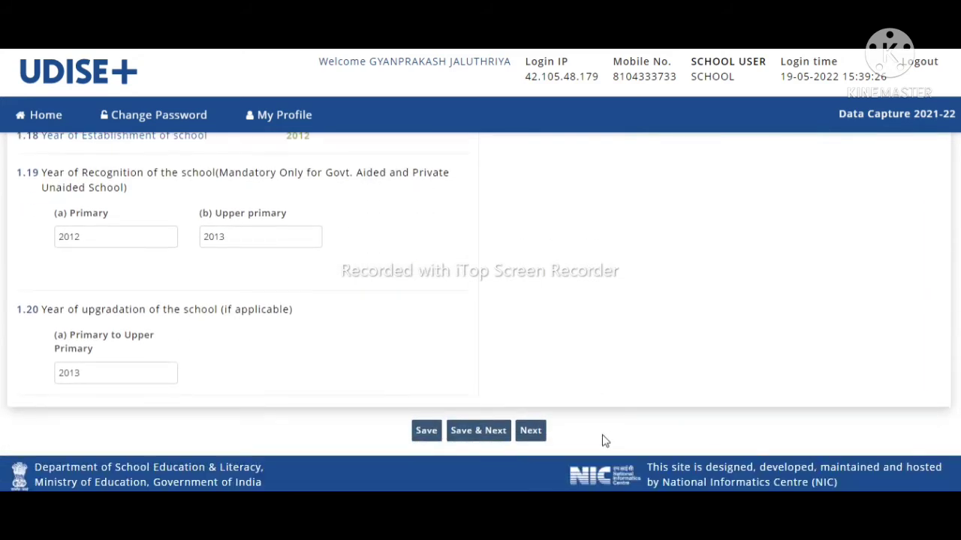
click(471, 434)
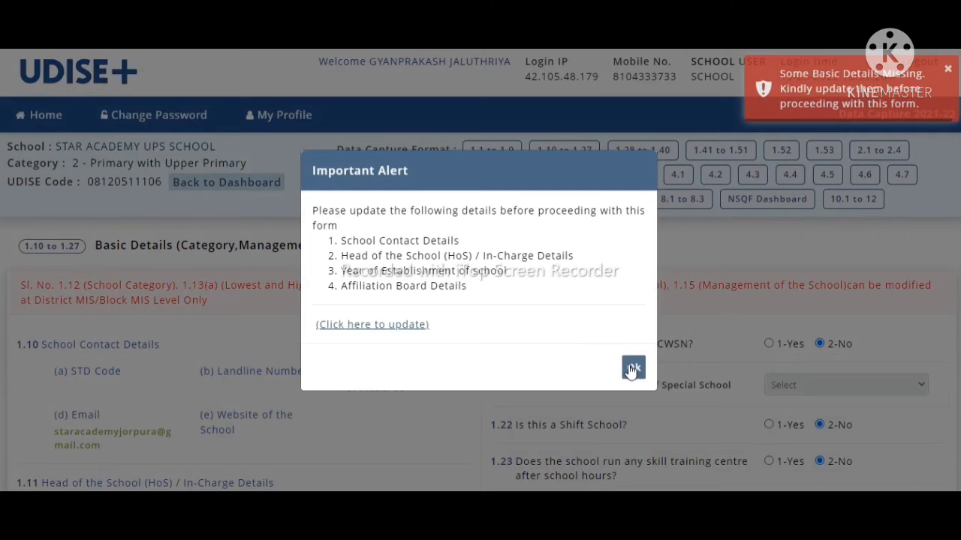
click(632, 368)
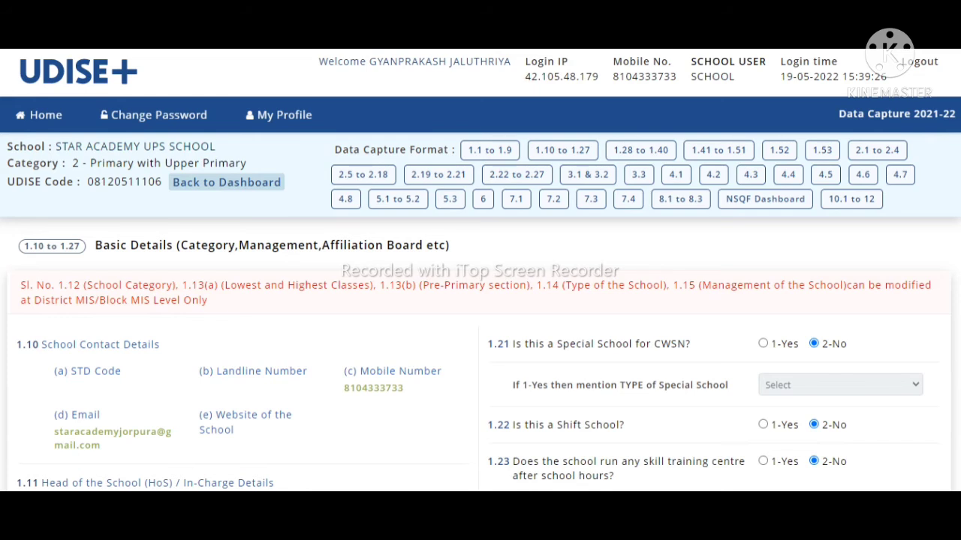
Step: Review the 1.17 number-of-sections table, then retry Save & Next on Basic Details
scroll(480, 312, down, 2)
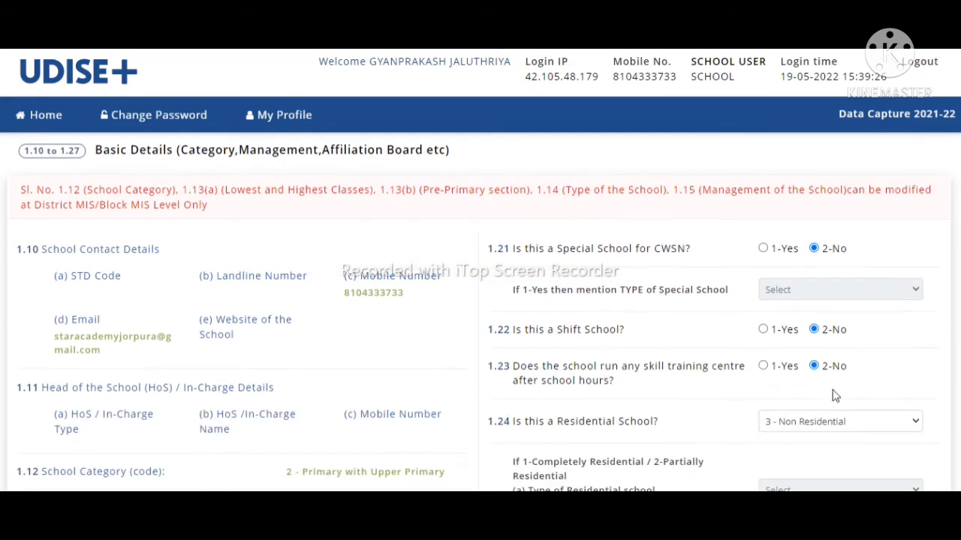
scroll(777, 487, down, 8)
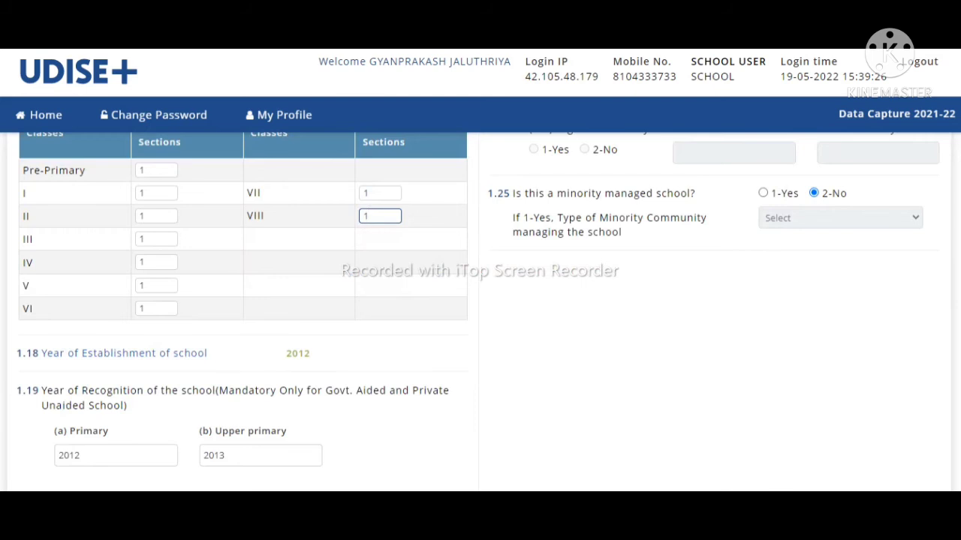
scroll(481, 312, up, 2)
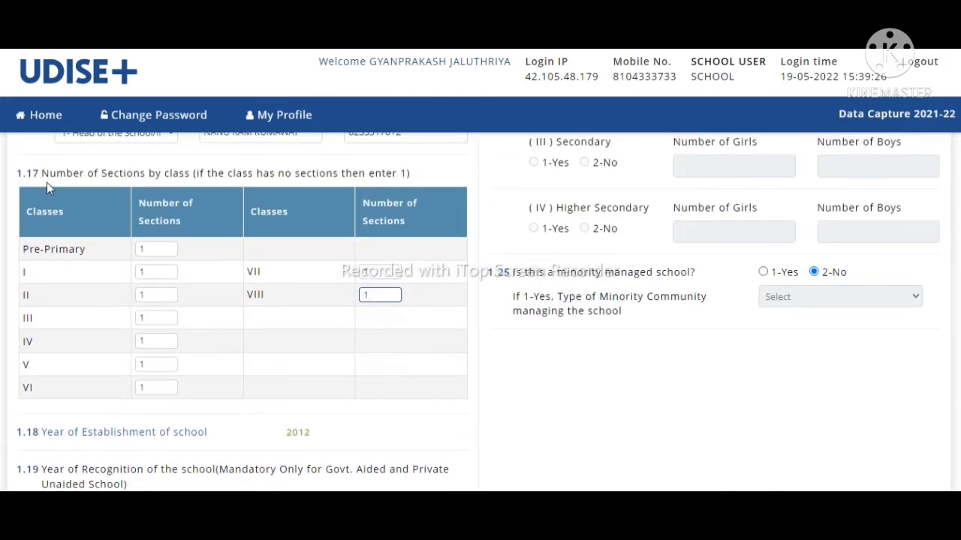
drag(41, 173, 415, 177)
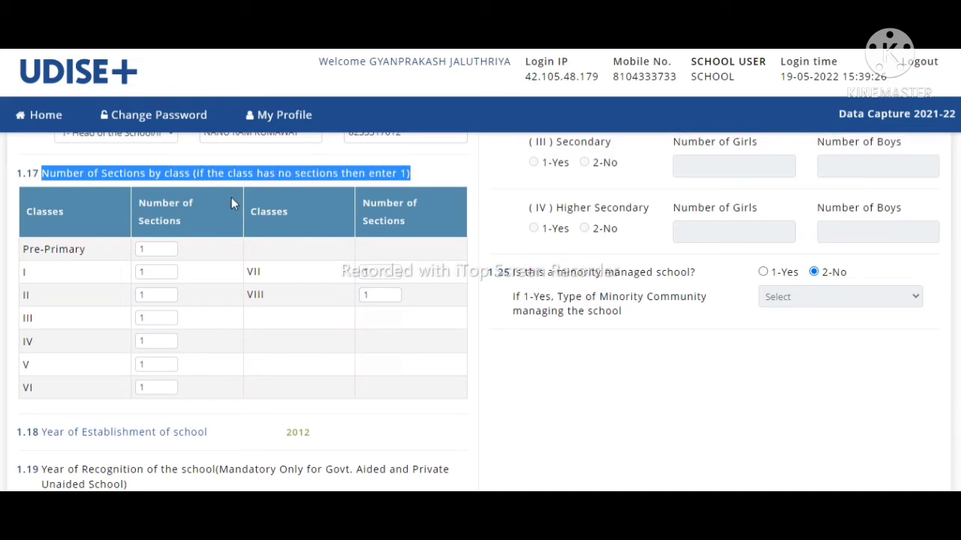
click(171, 252)
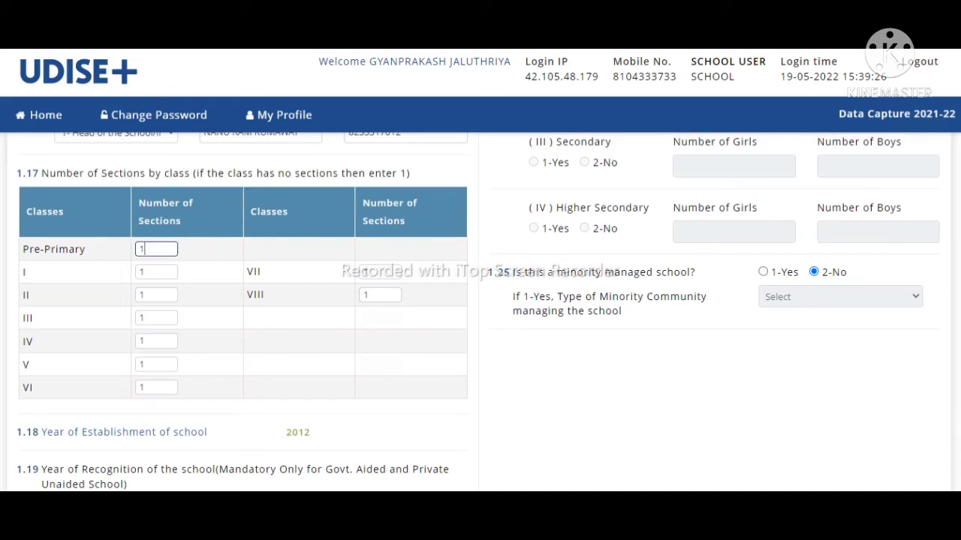
scroll(781, 399, down, 4)
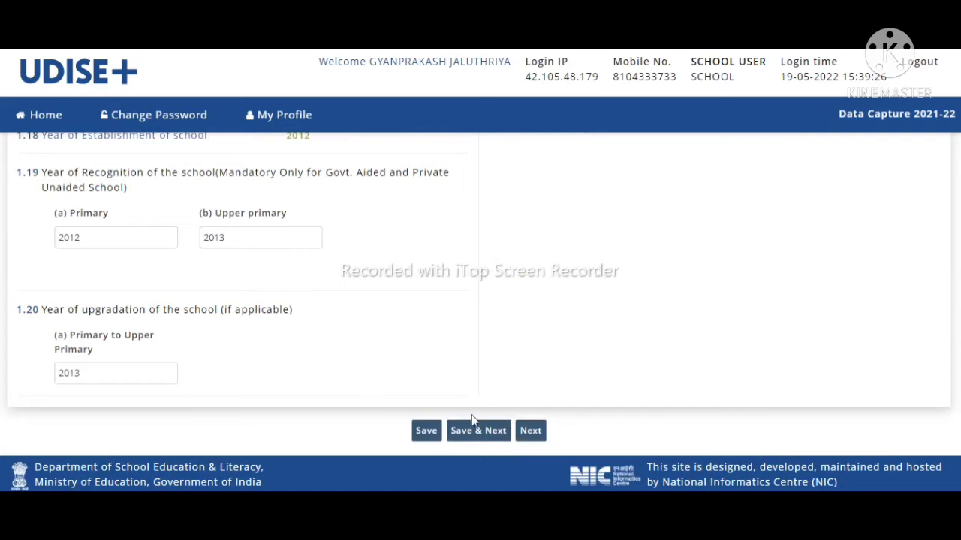
click(473, 435)
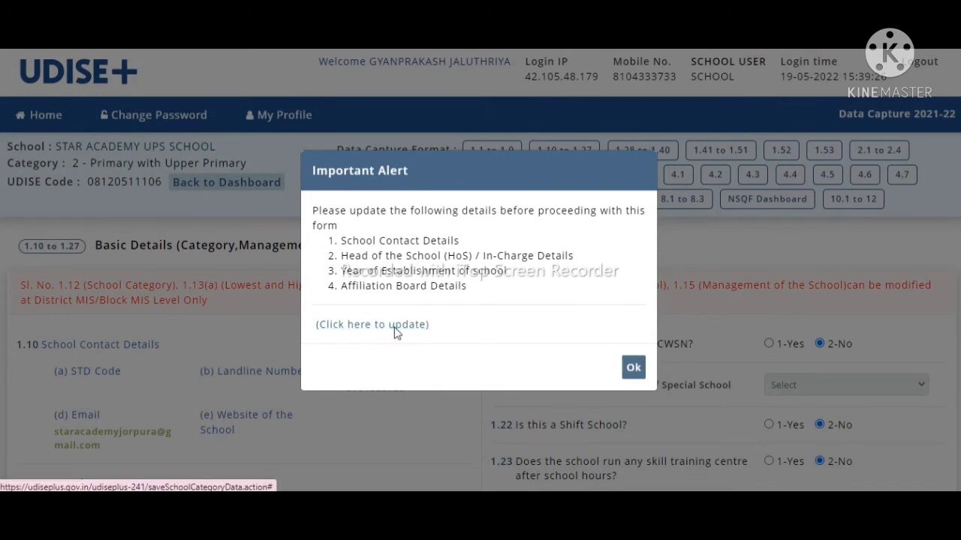
Step: Open the School Contact & HoS form and set head type to 1- Head Master/Principal
click(394, 329)
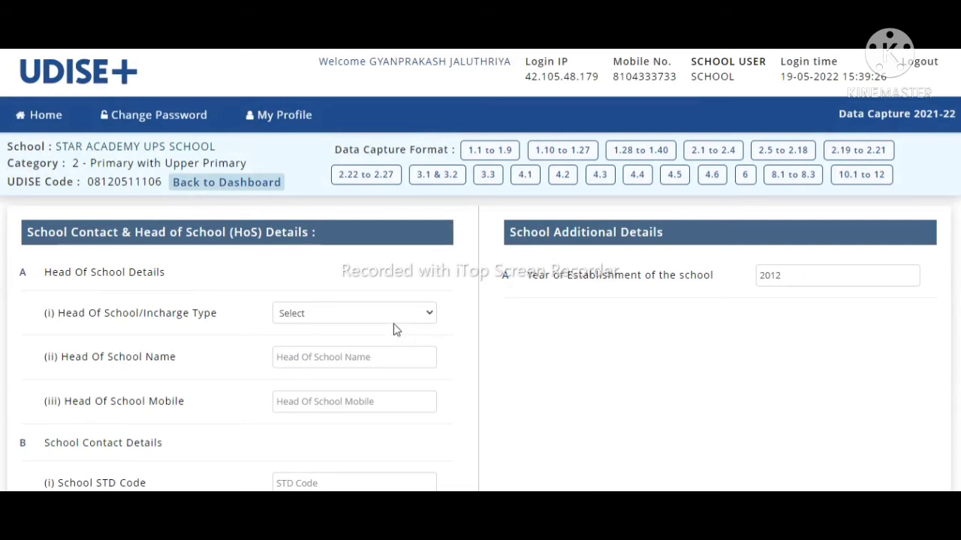
click(389, 328)
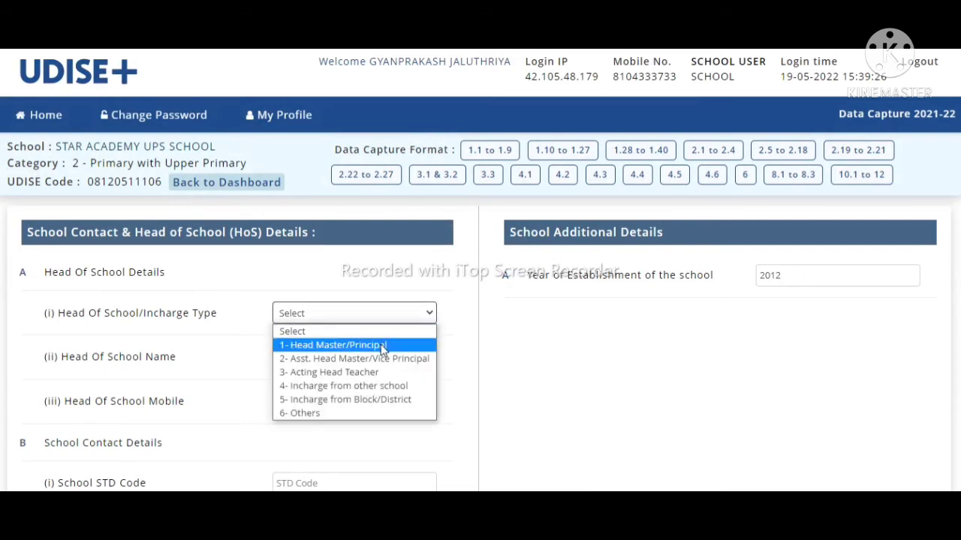
click(382, 348)
Step: Enter the head of school's name and mobile number
click(346, 358)
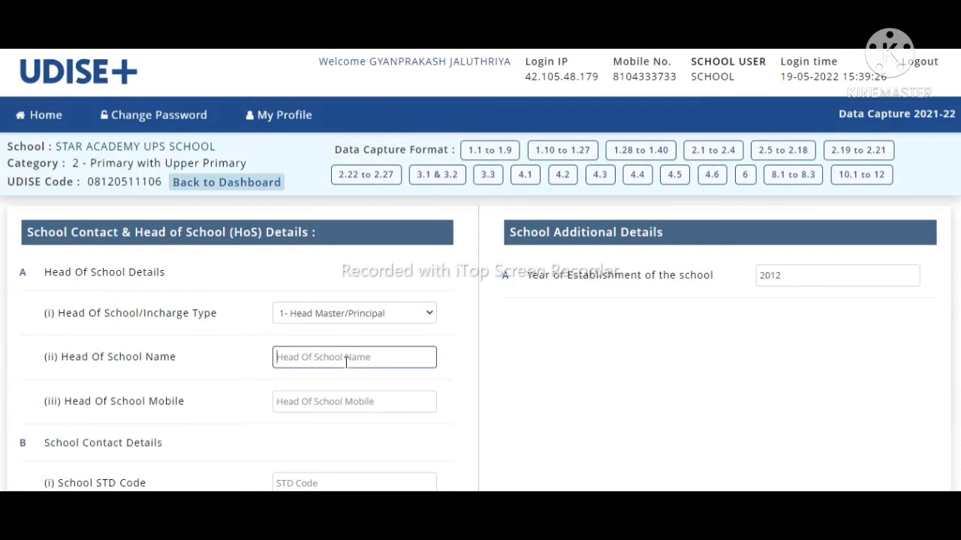
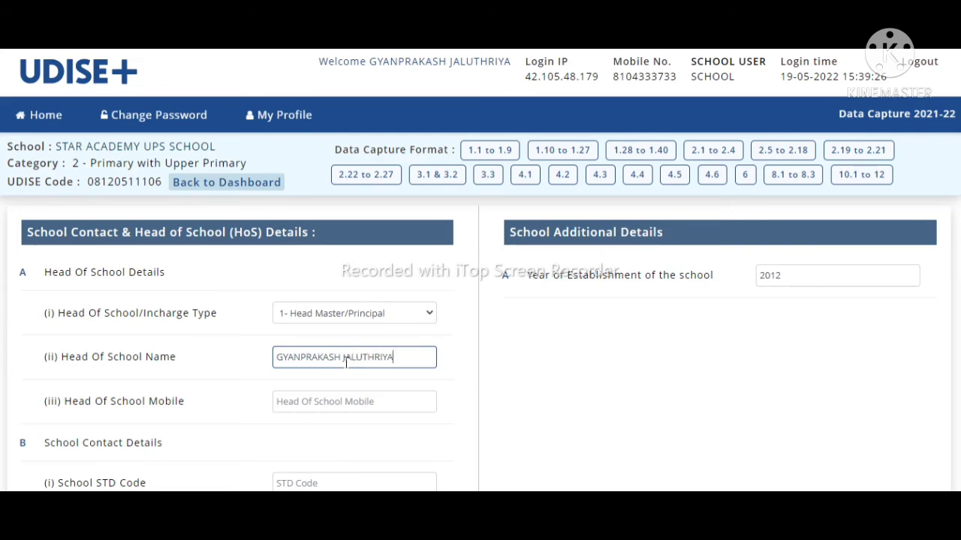
click(341, 402)
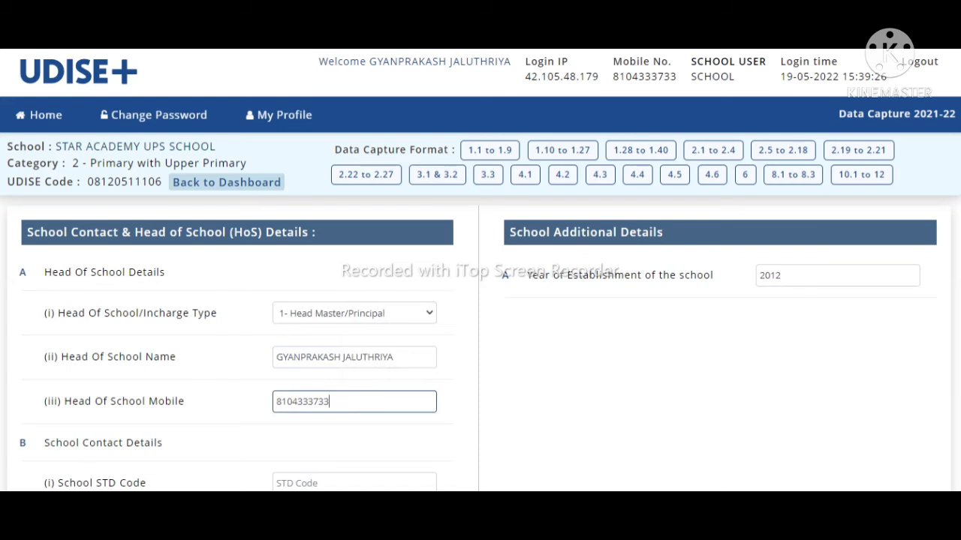
scroll(675, 337, down, 3)
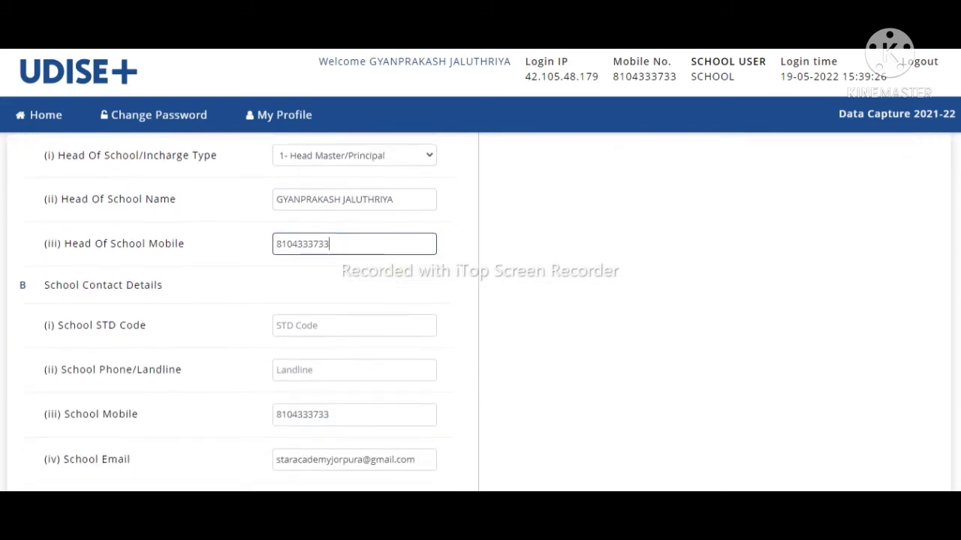
scroll(228, 314, down, 1)
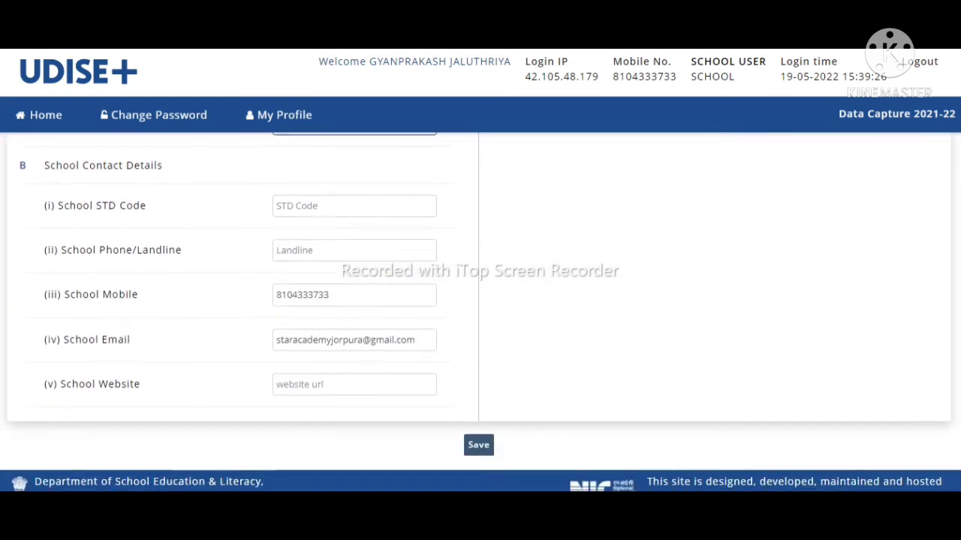
scroll(480, 312, up, 3)
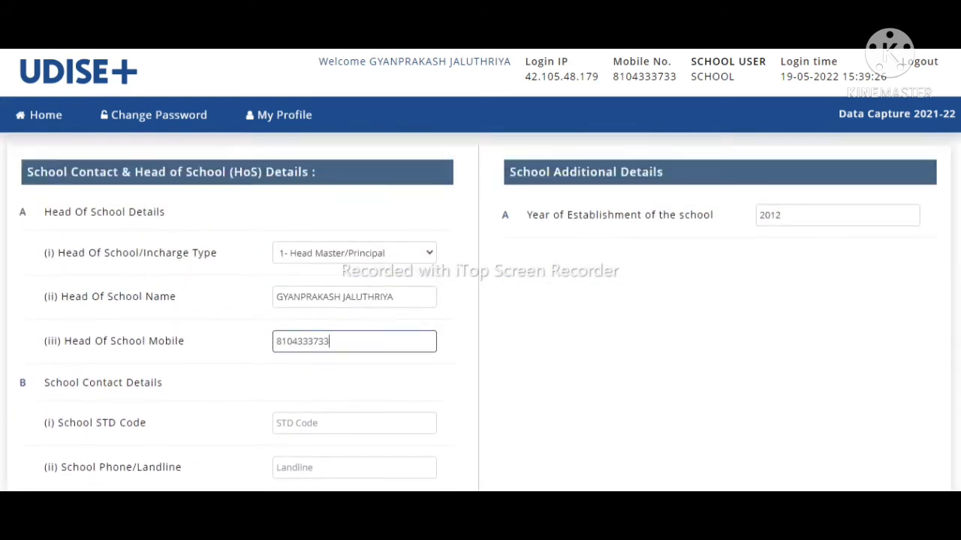
scroll(478, 383, down, 3)
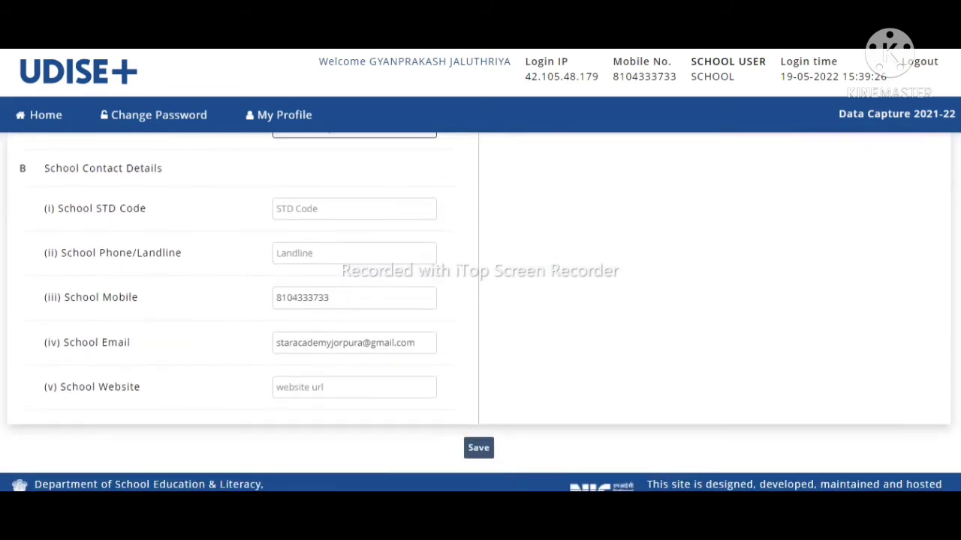
Step: Save the contact and head-of-school details and go back to the DCF dashboard
click(477, 452)
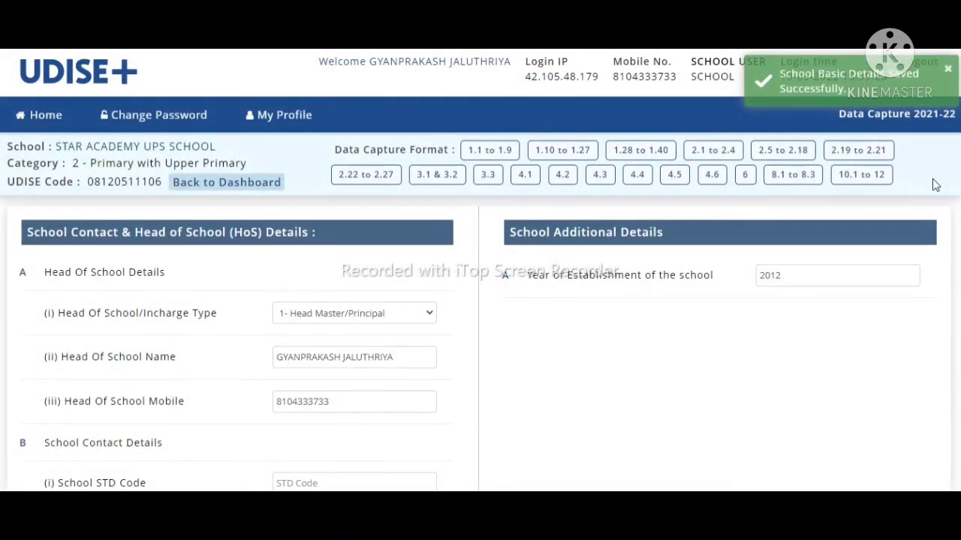
scroll(480, 312, down, 3)
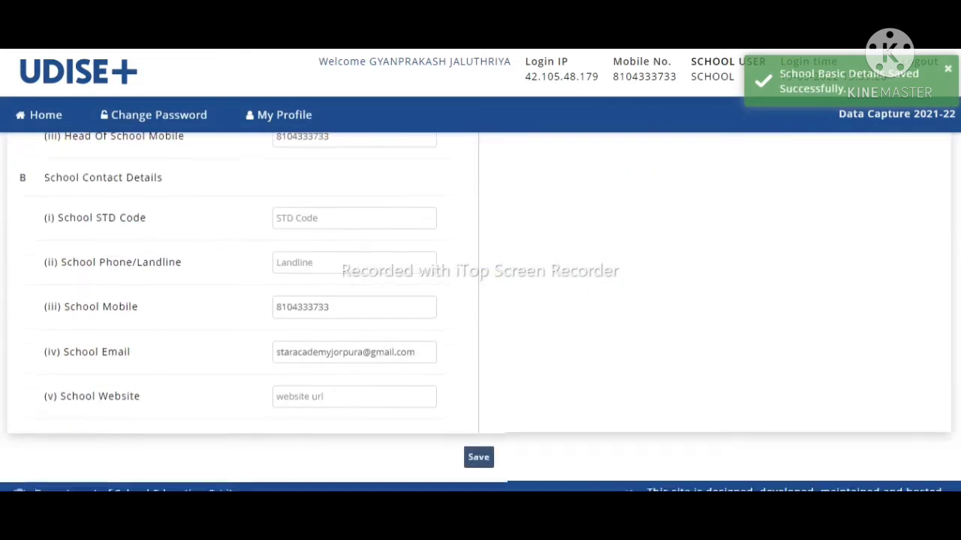
scroll(488, 301, up, 3)
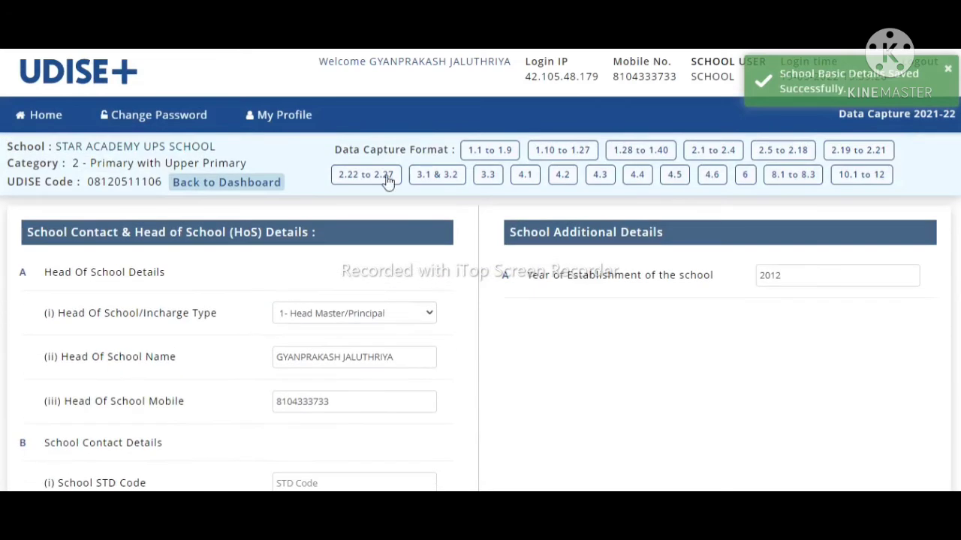
click(198, 183)
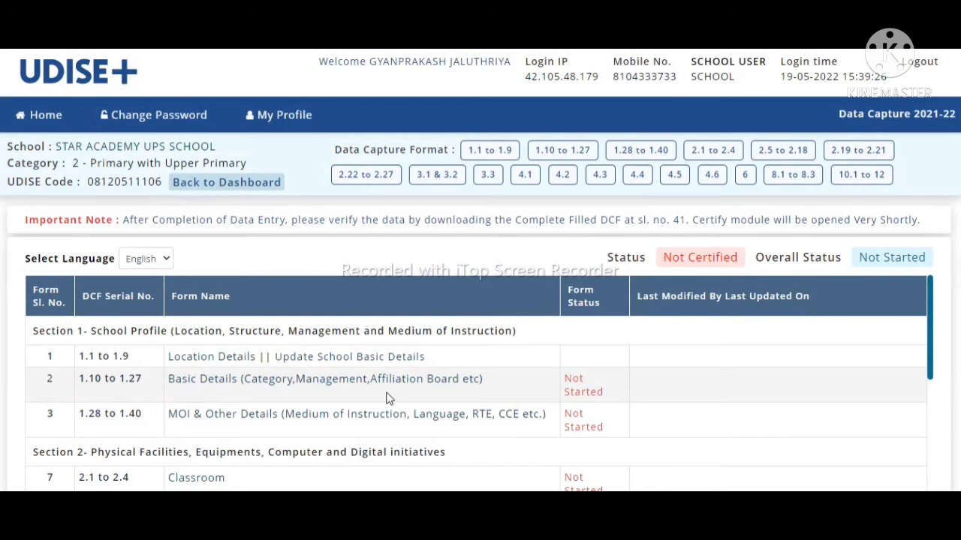
Step: Reopen the Basic Details 1.10–1.27 form and review the head of school details
click(405, 382)
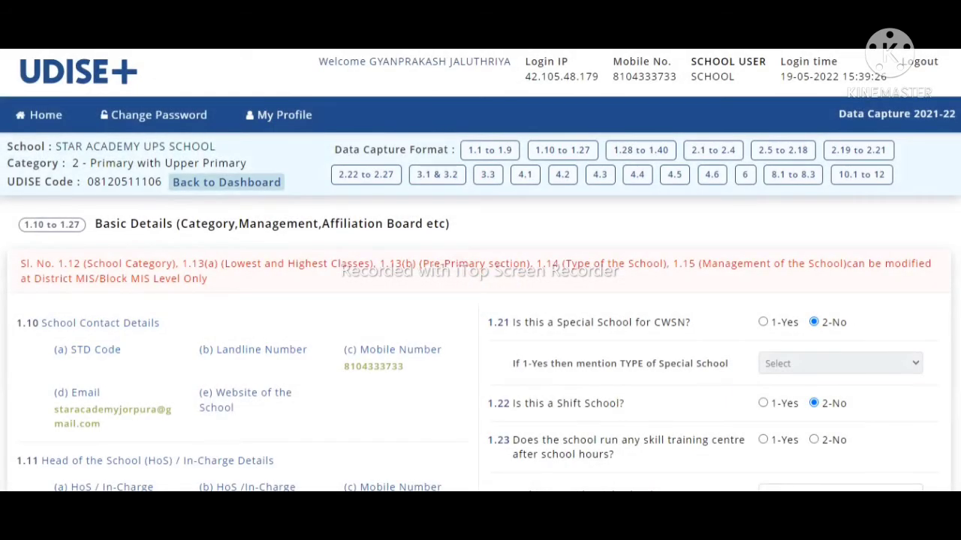
scroll(481, 313, down, 6)
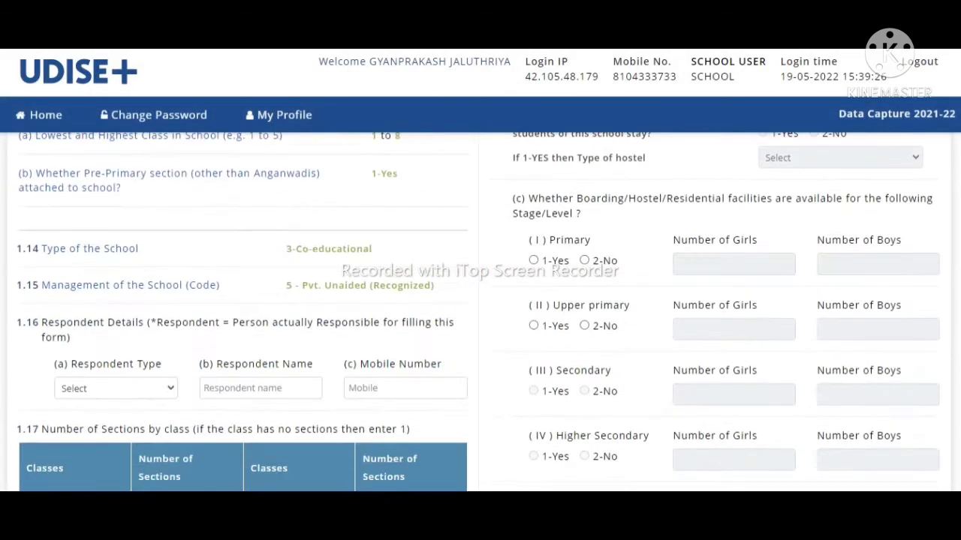
scroll(478, 313, down, 1)
scroll(481, 312, up, 5)
scroll(480, 312, down, 1)
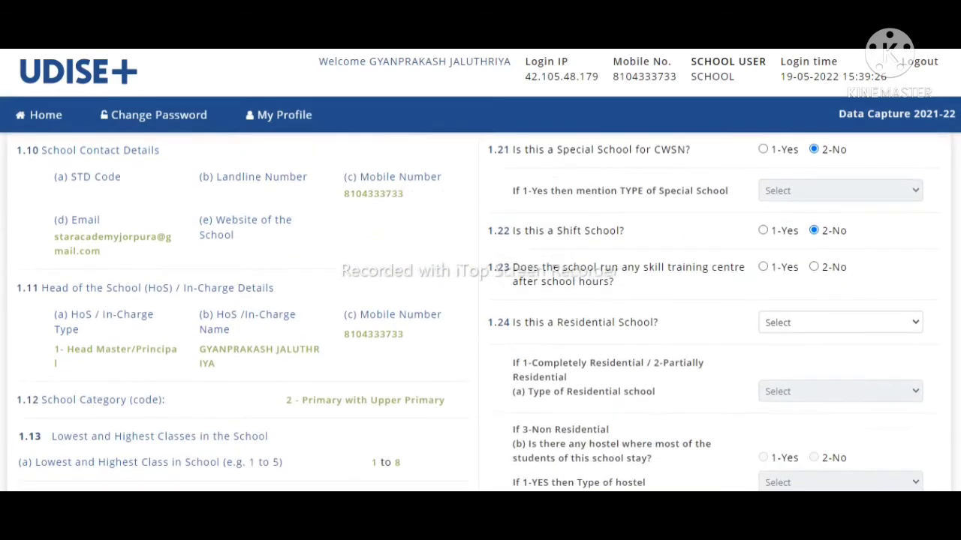
scroll(481, 312, down, 1)
scroll(480, 313, down, 1)
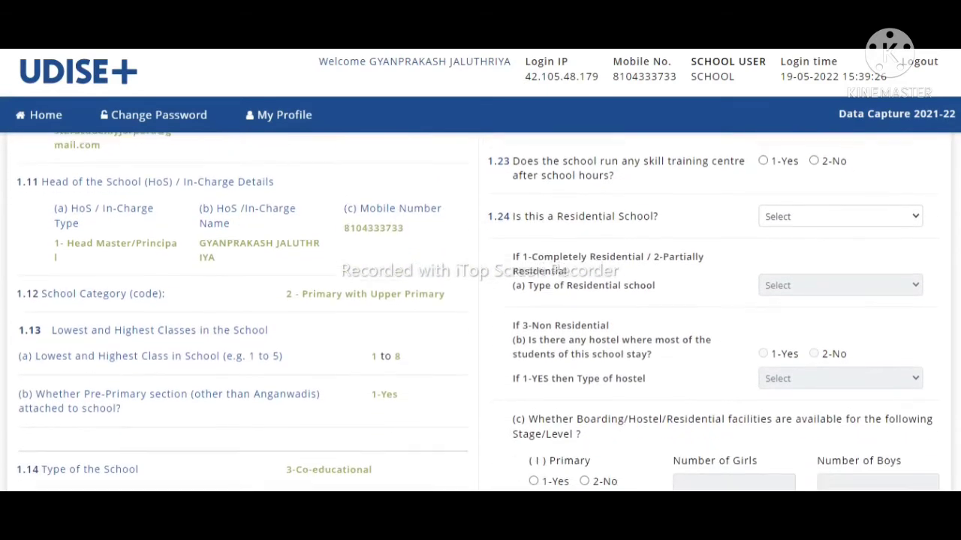
scroll(480, 312, down, 5)
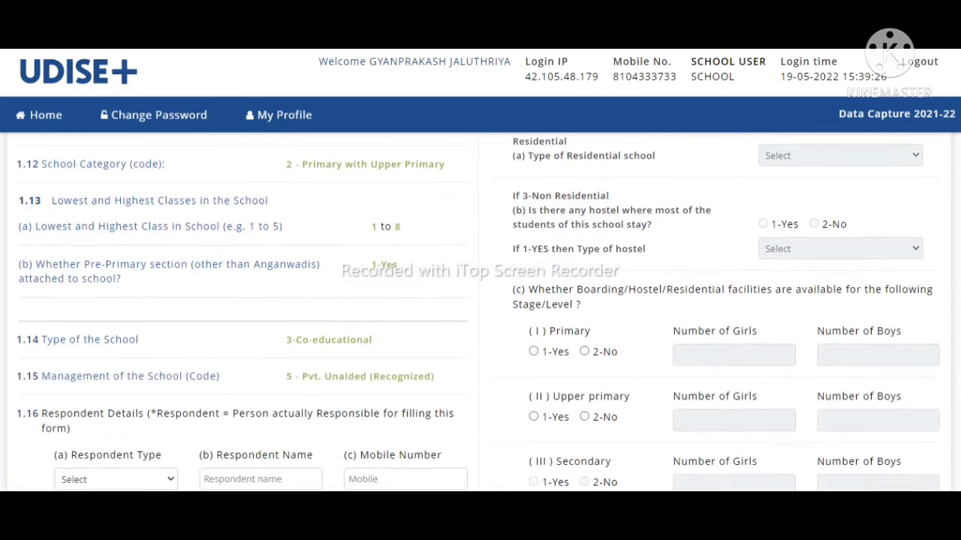
scroll(493, 386, down, 2)
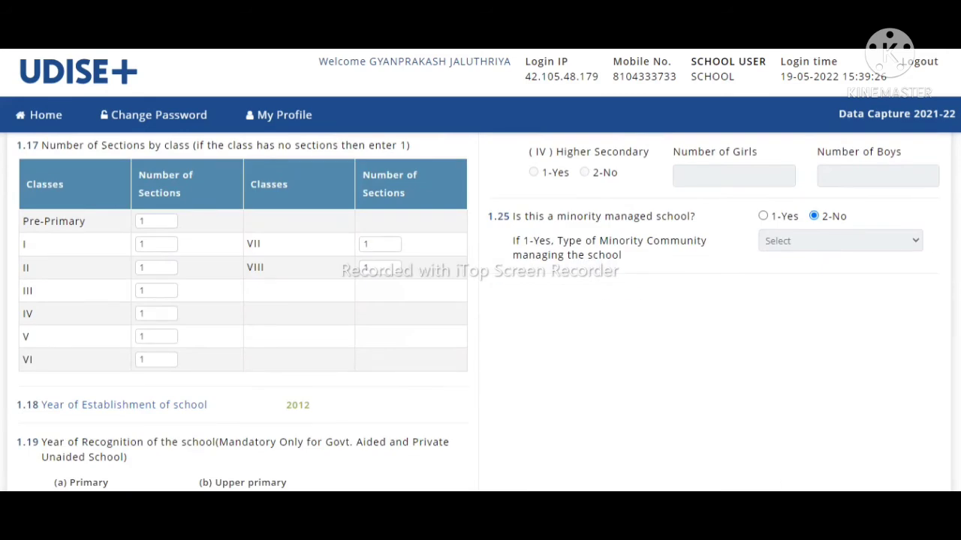
scroll(714, 217, up, 4)
scroll(713, 217, down, 4)
scroll(754, 239, up, 5)
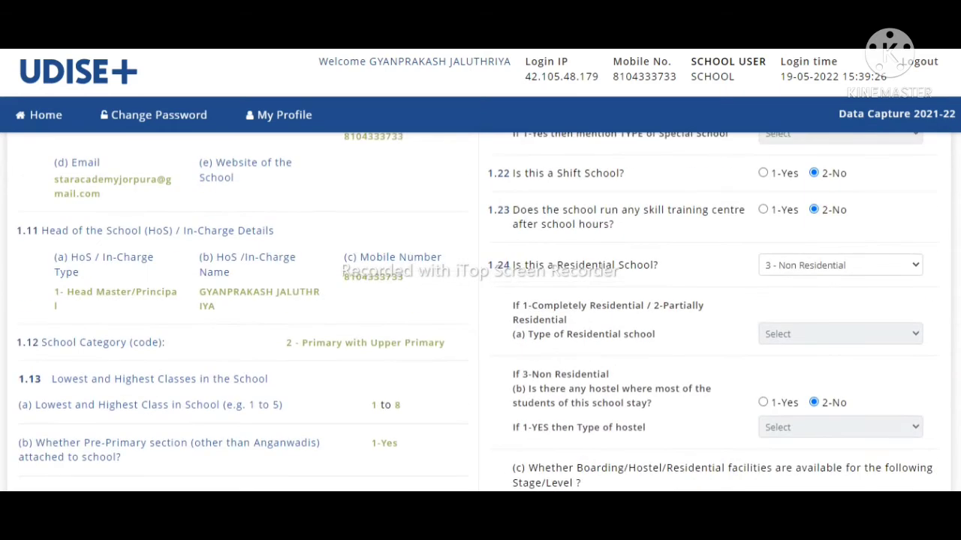
drag(21, 225, 359, 295)
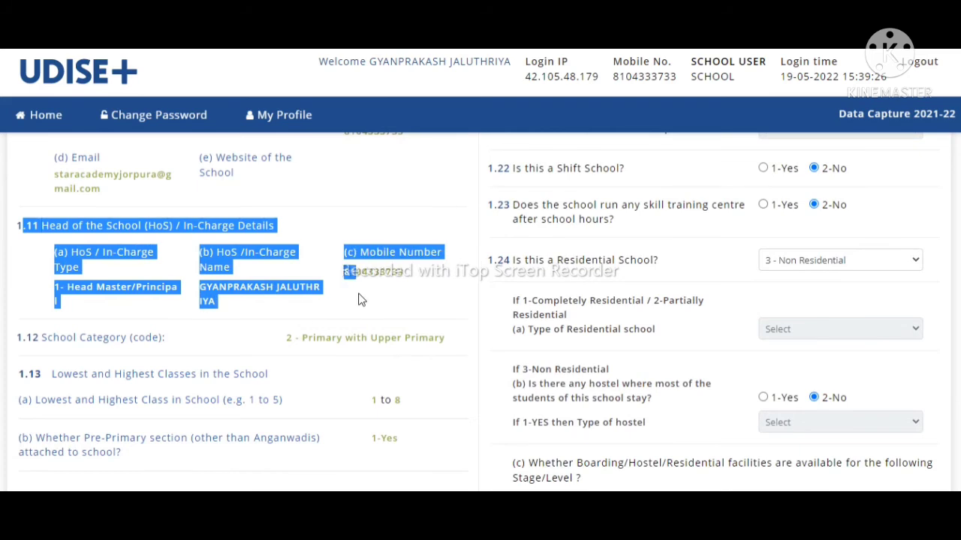
click(359, 294)
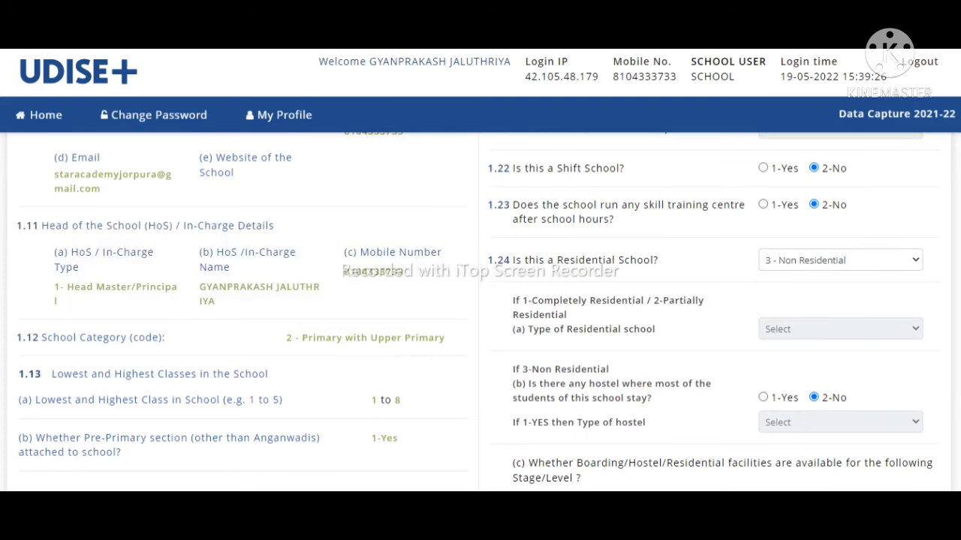
Step: Complete the 1.16 mobile number to 10 digits and save to reach MOI & Other Details
scroll(480, 312, down, 8)
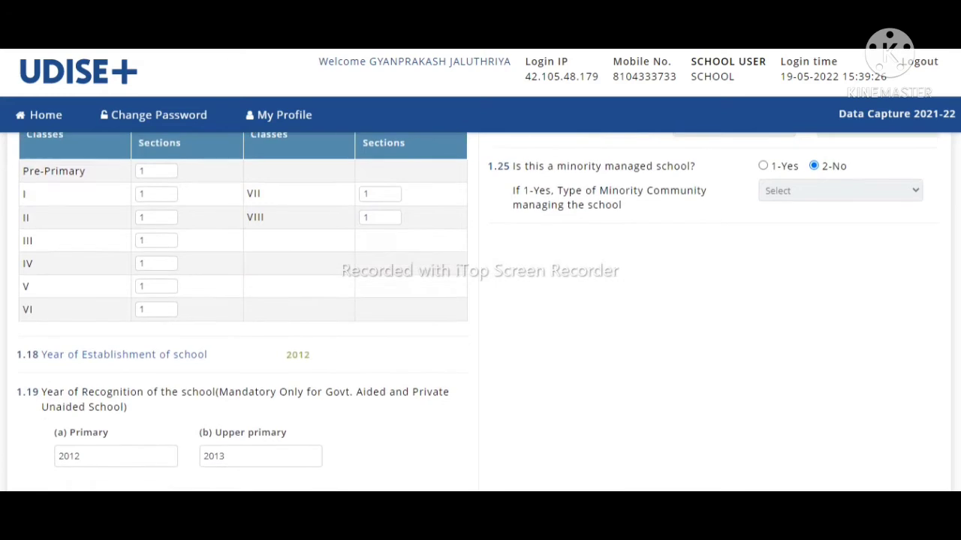
scroll(480, 312, down, 3)
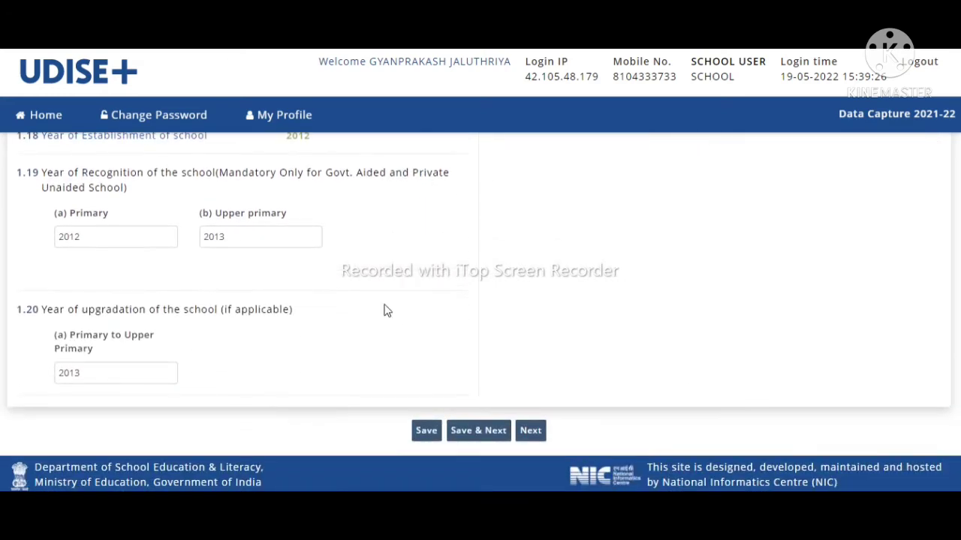
click(475, 447)
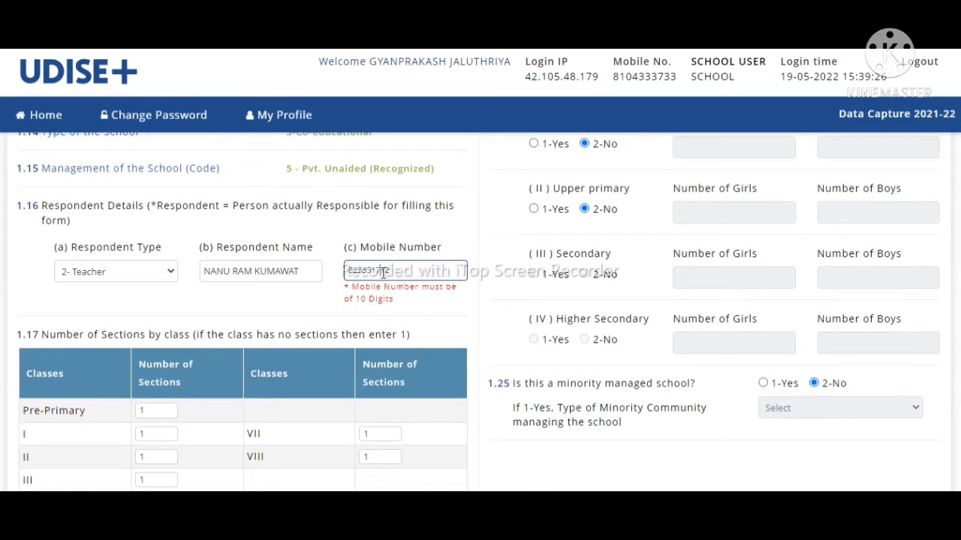
text(012)
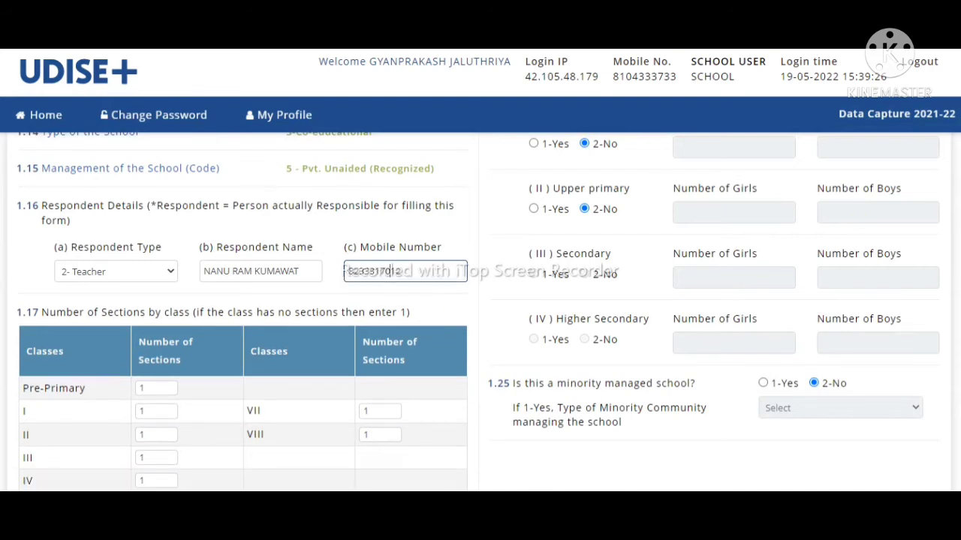
scroll(510, 433, down, 6)
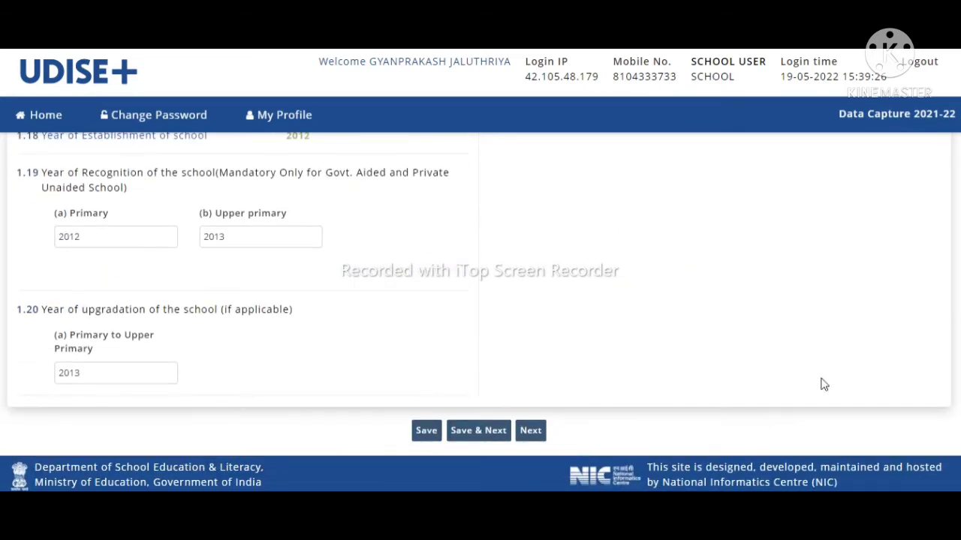
click(485, 432)
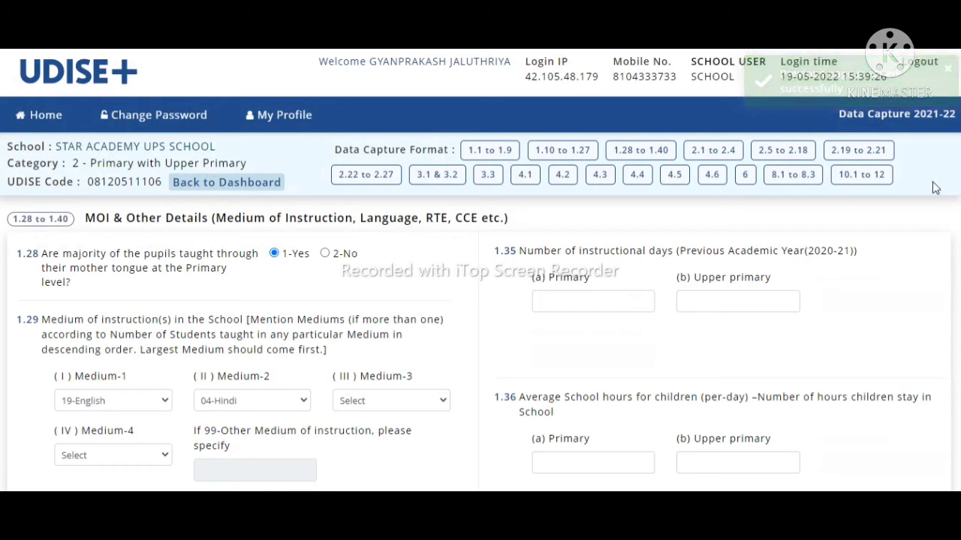
scroll(480, 311, down, 1)
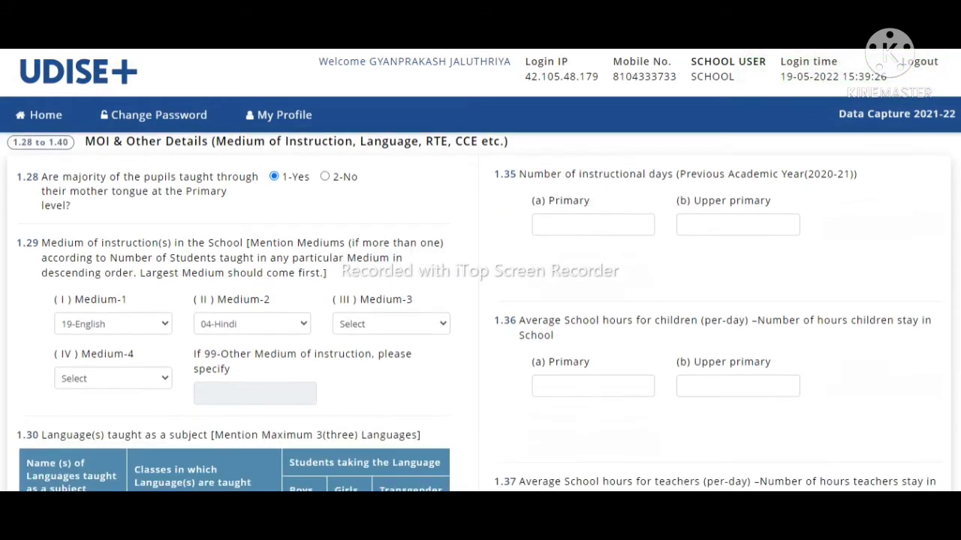
scroll(480, 311, up, 1)
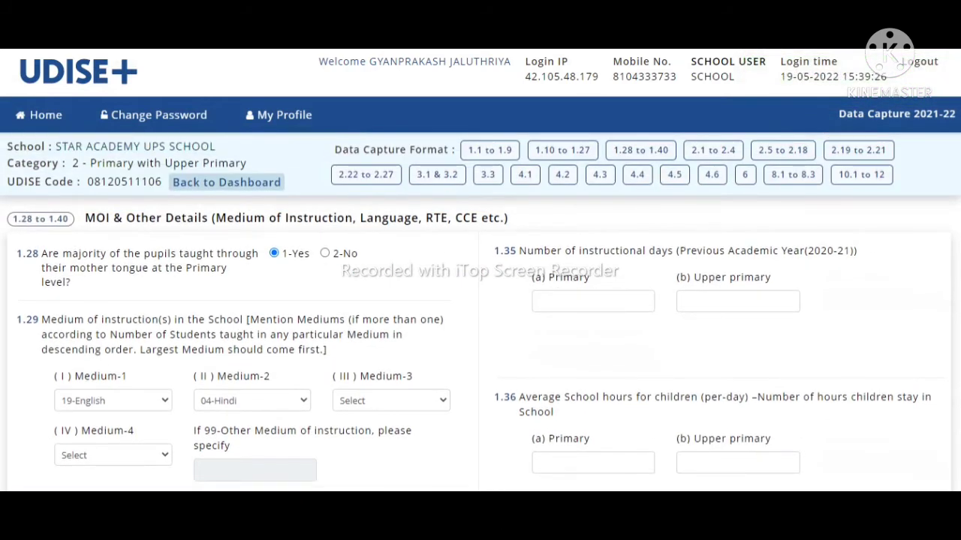
scroll(481, 311, down, 10)
scroll(480, 312, down, 8)
scroll(480, 311, down, 2)
scroll(481, 312, up, 15)
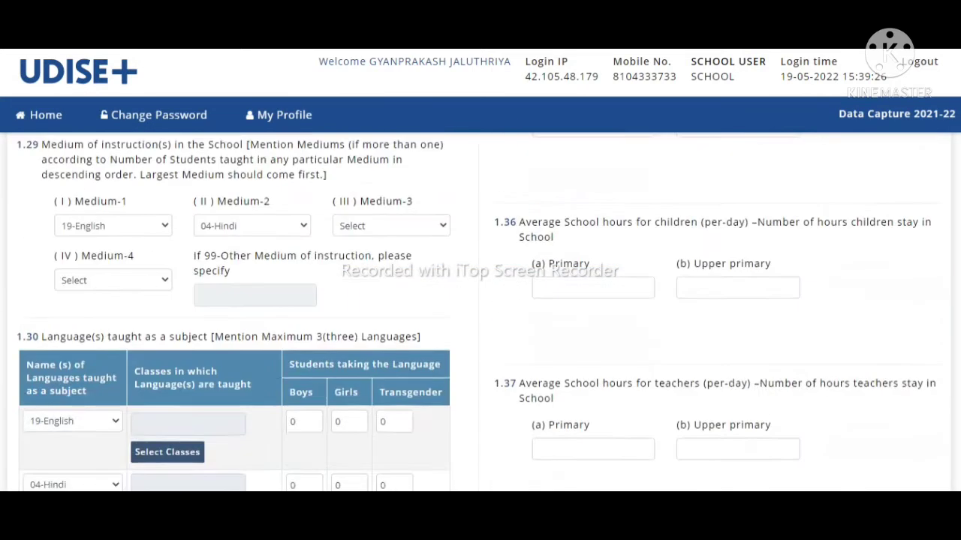
scroll(481, 311, up, 3)
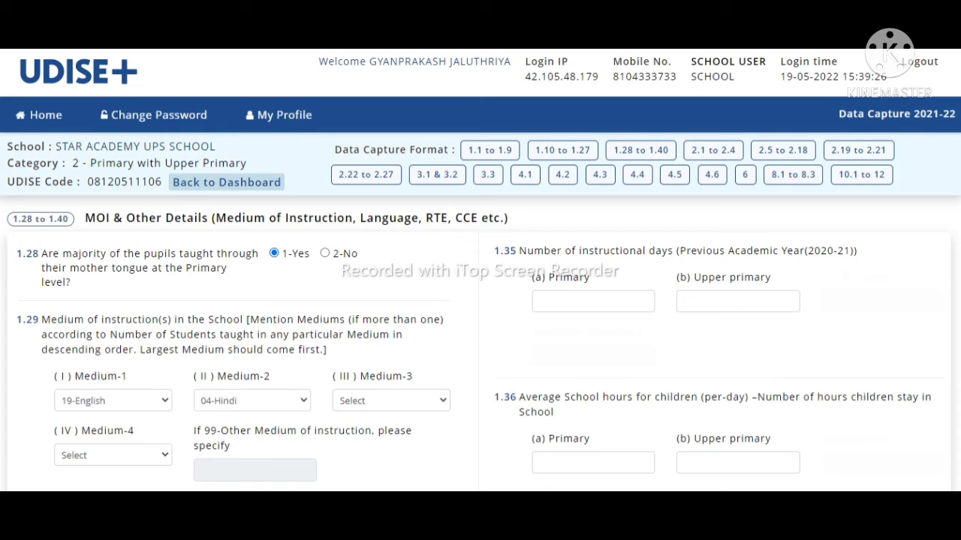
scroll(601, 248, down, 3)
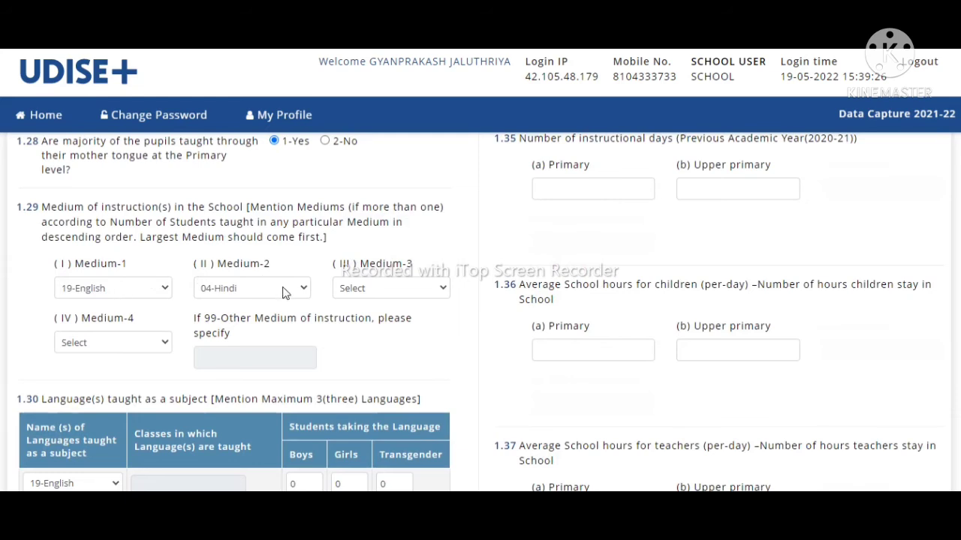
Step: Choose 14-Sanskrit for Medium-3 and 18-Urdu for Medium-4 under 1.29
click(392, 288)
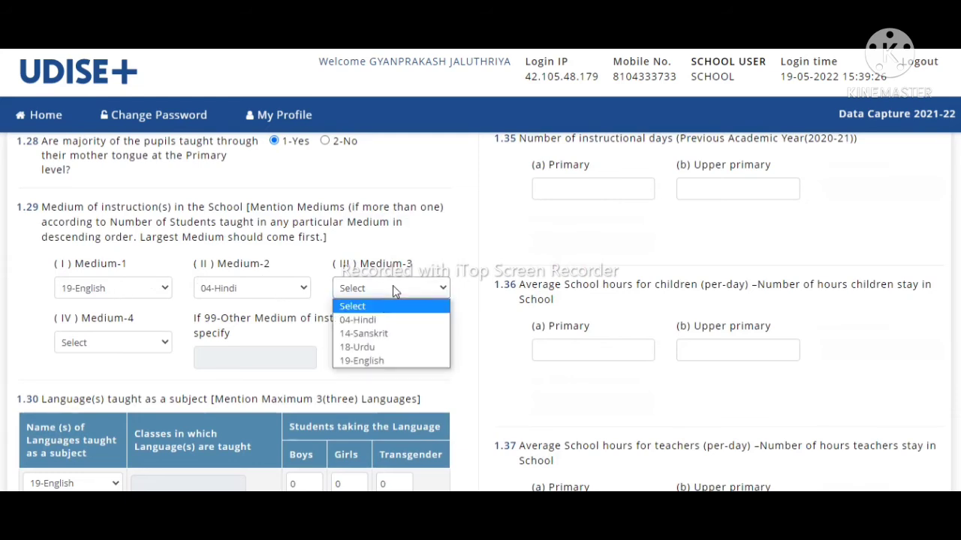
click(387, 335)
click(120, 345)
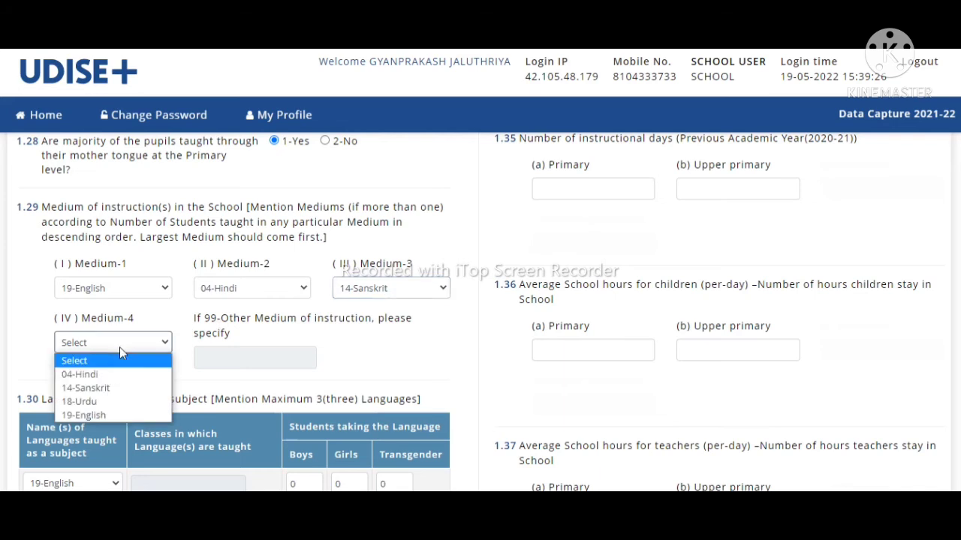
click(116, 408)
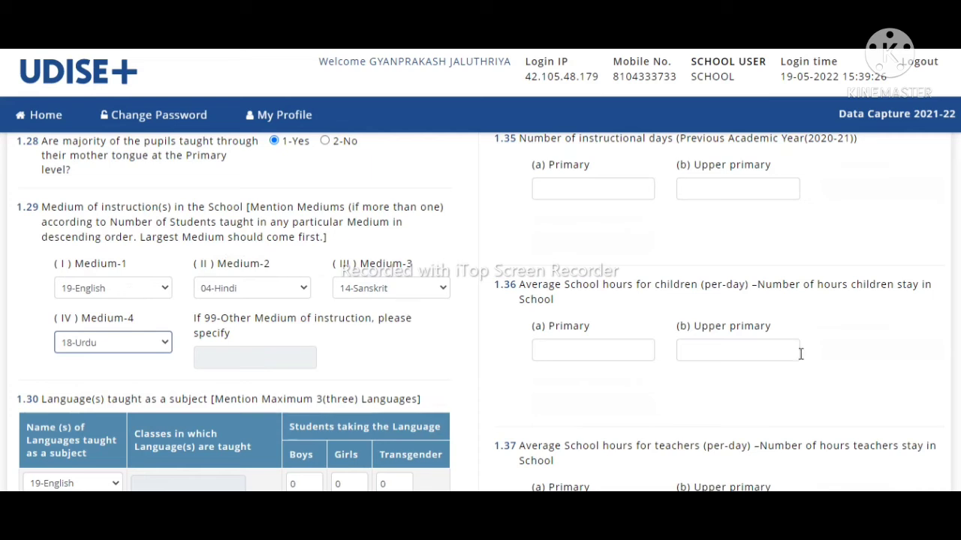
scroll(480, 313, down, 4)
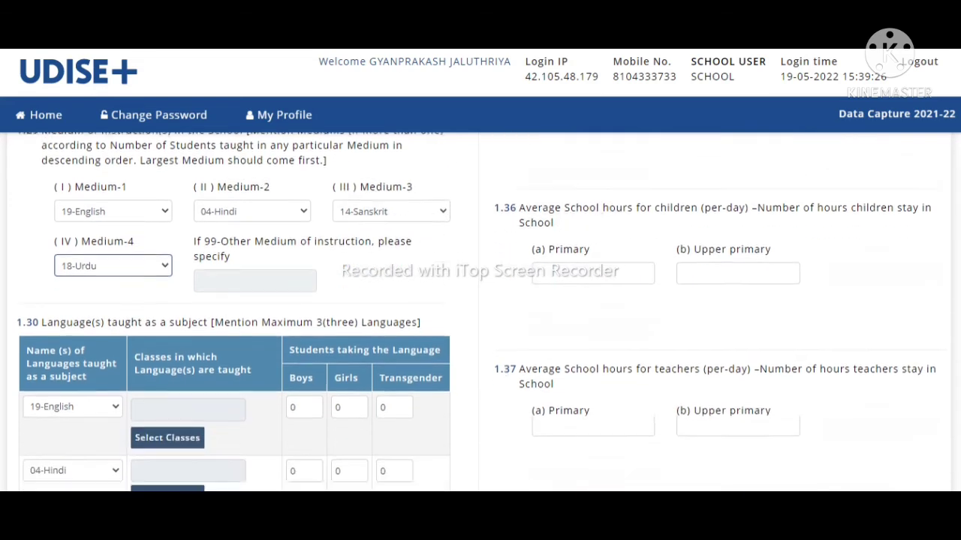
scroll(480, 313, down, 2)
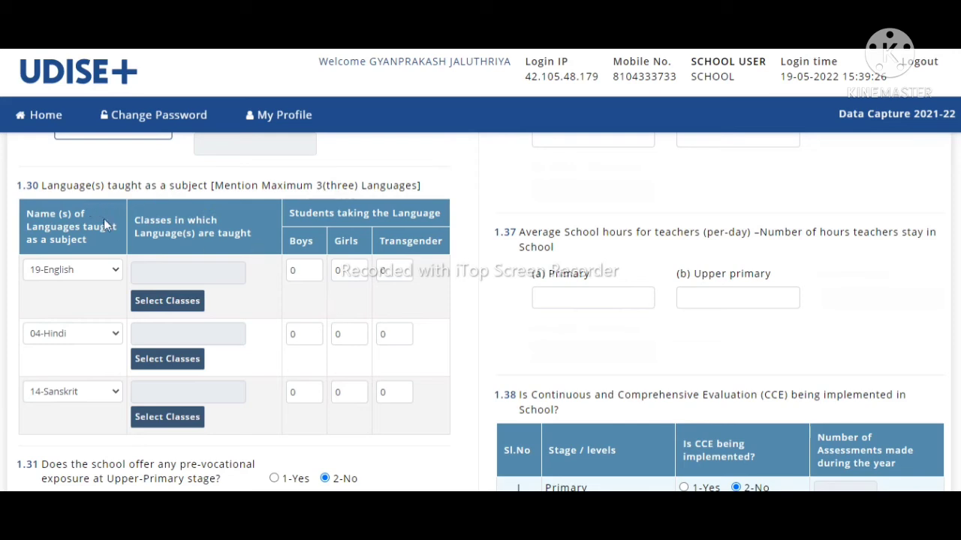
Step: Highlight the 1.30 languages heading and table to point them out
drag(17, 186, 33, 185)
drag(117, 202, 393, 414)
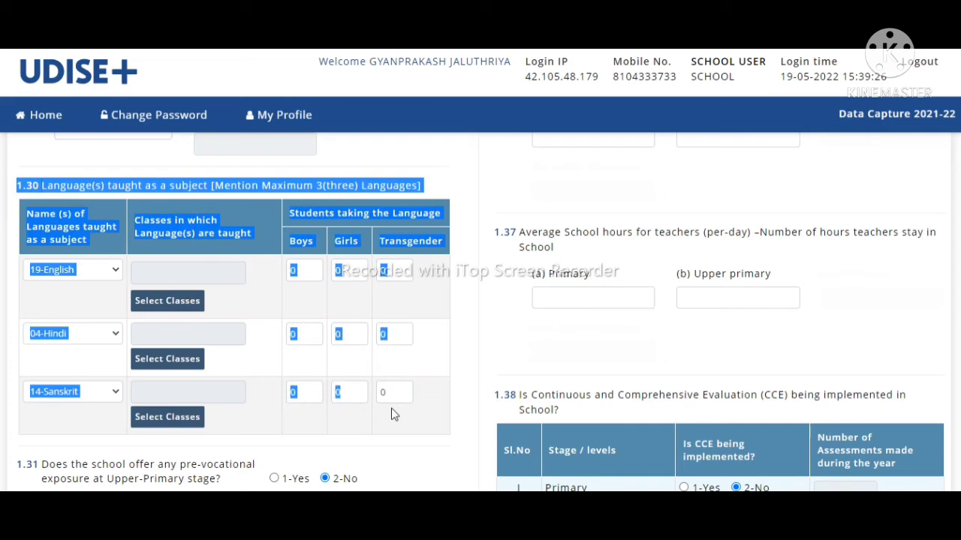
click(773, 488)
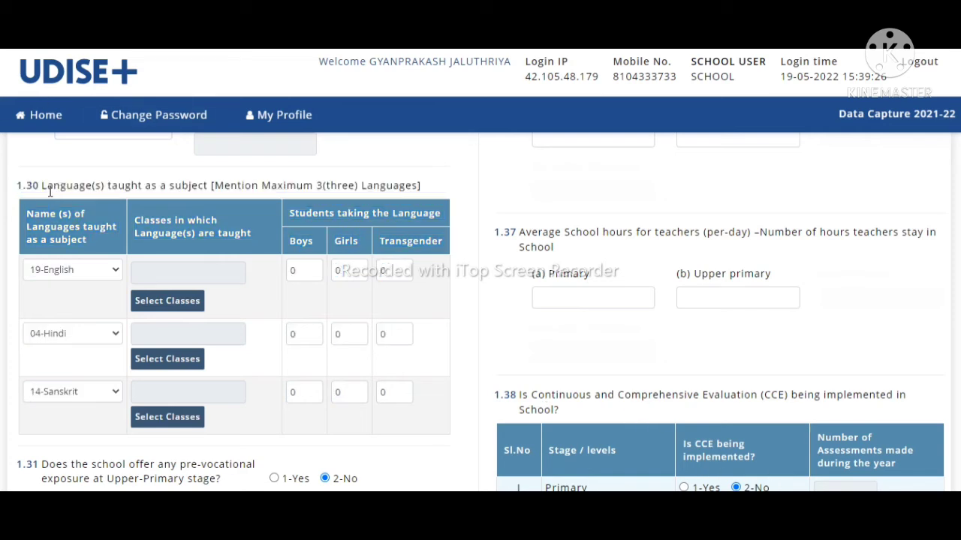
drag(49, 190, 400, 184)
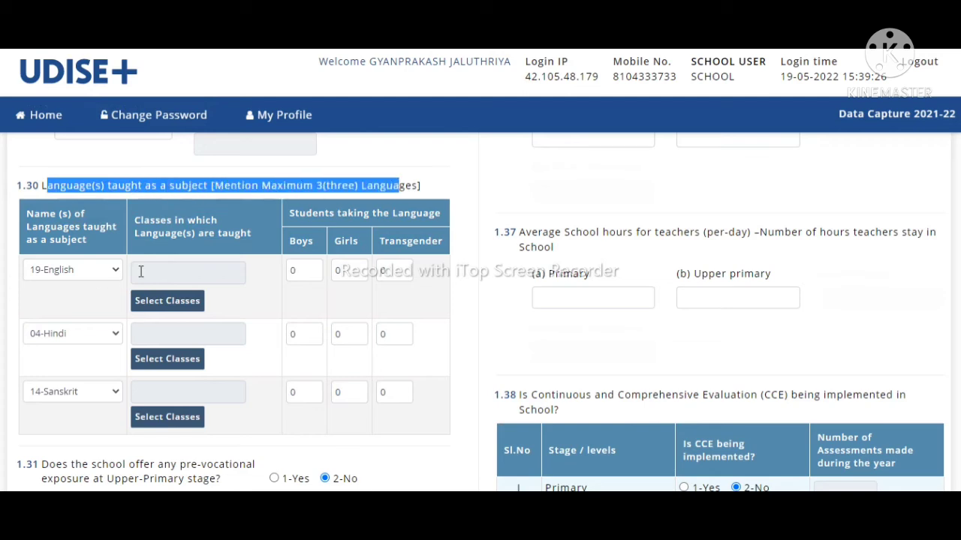
Step: Mark English as taught in classes 1–8, then select its boys and girls fields
click(167, 273)
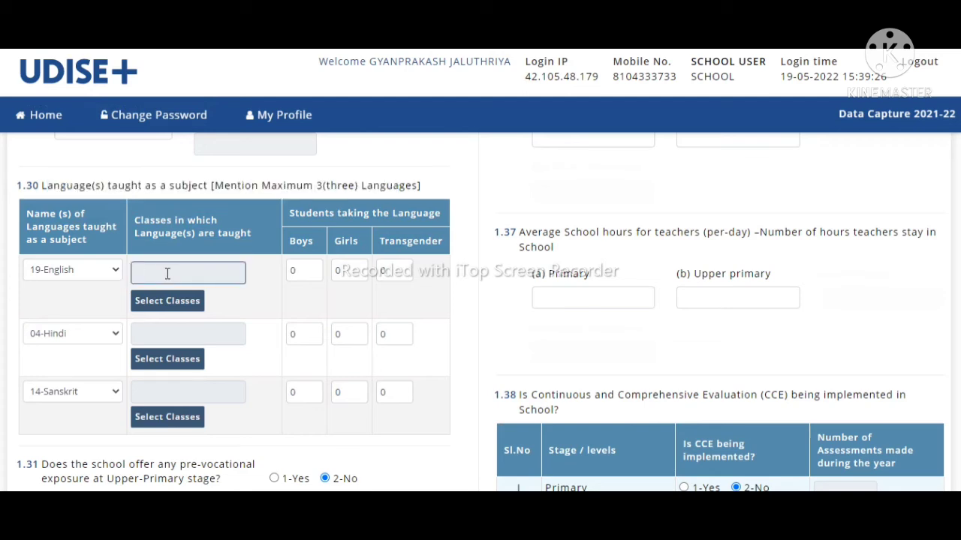
click(176, 300)
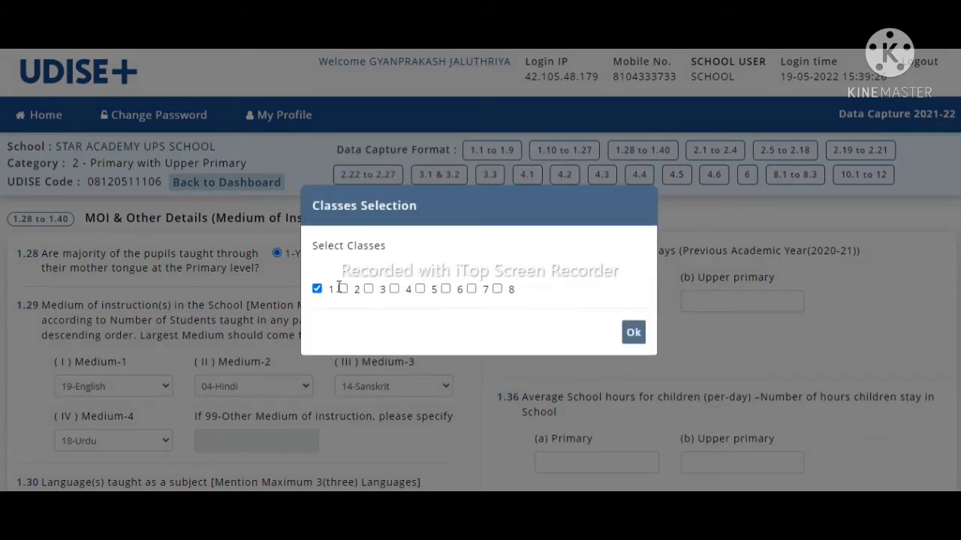
click(343, 290)
click(368, 290)
click(394, 290)
click(421, 290)
click(446, 290)
click(472, 290)
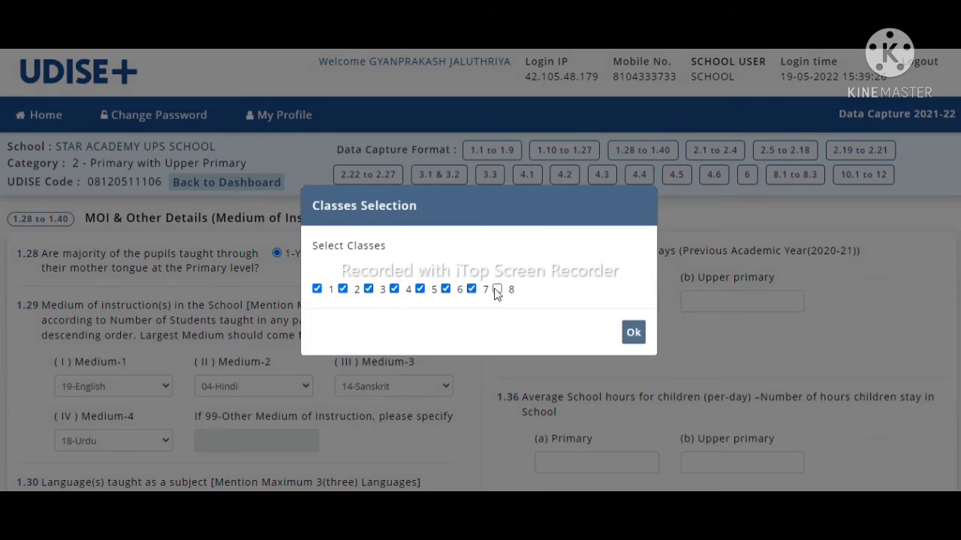
click(631, 337)
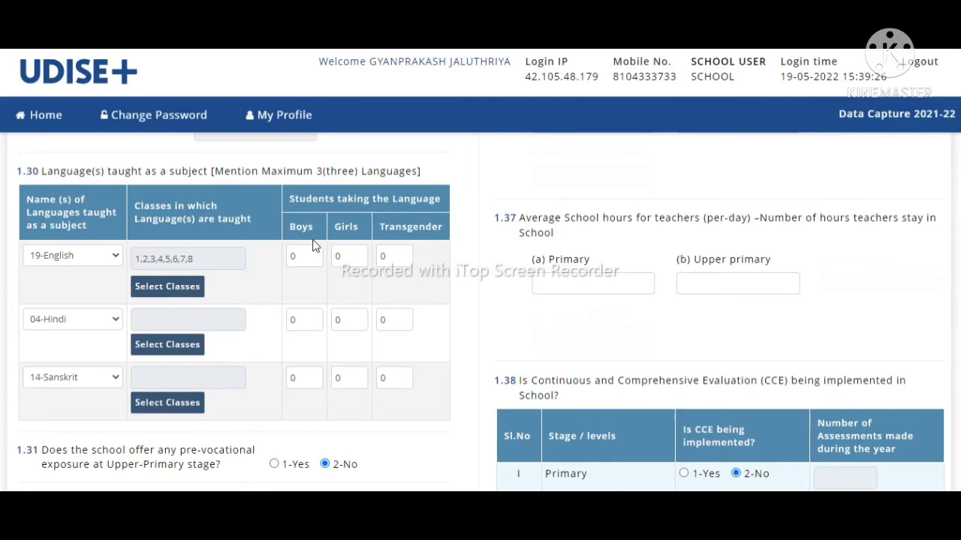
click(298, 256)
click(340, 254)
Step: Mark Hindi as taught in classes 1 to 8
click(166, 346)
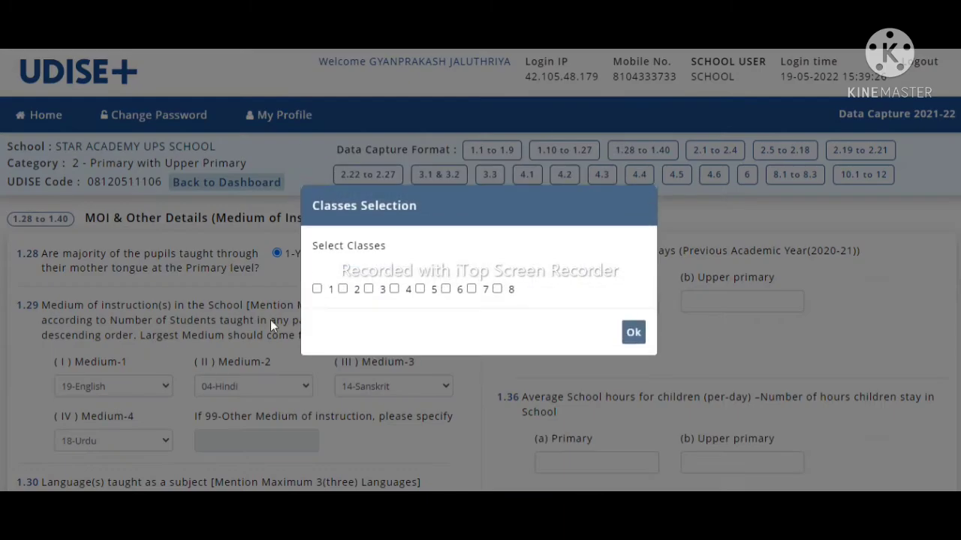
click(317, 289)
click(342, 290)
click(368, 290)
click(395, 291)
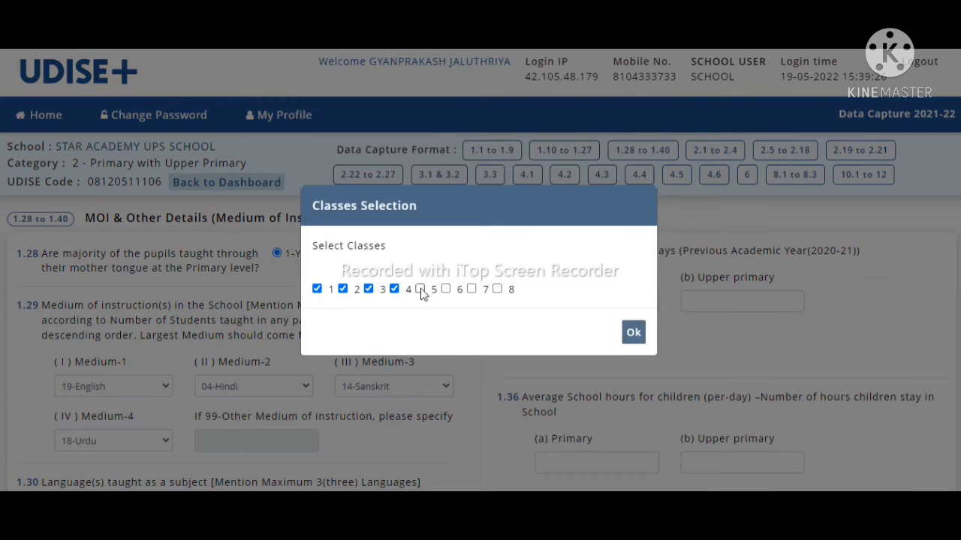
click(446, 290)
click(471, 290)
click(497, 289)
click(632, 333)
Step: Mark Sanskrit as taught in classes 6, 7 and 8
scroll(383, 327, down, 5)
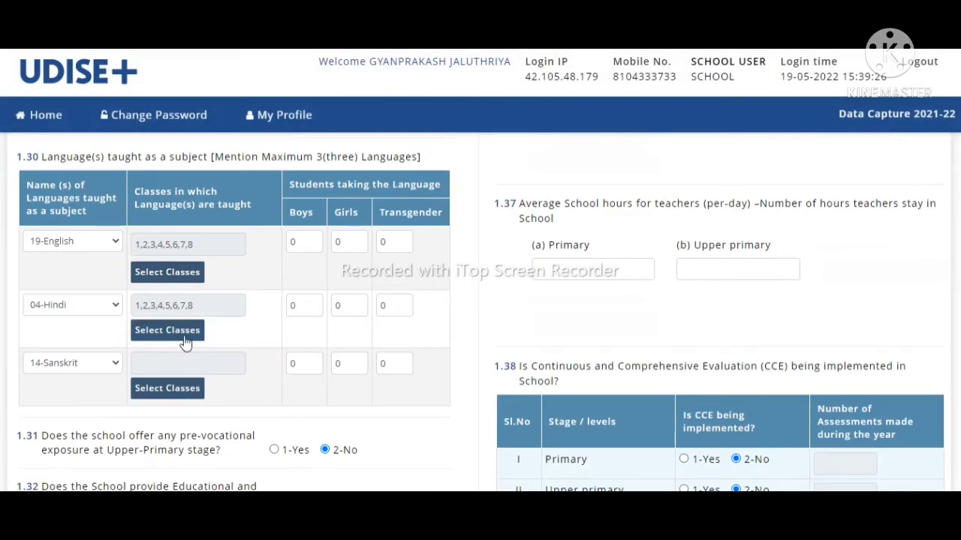
click(161, 388)
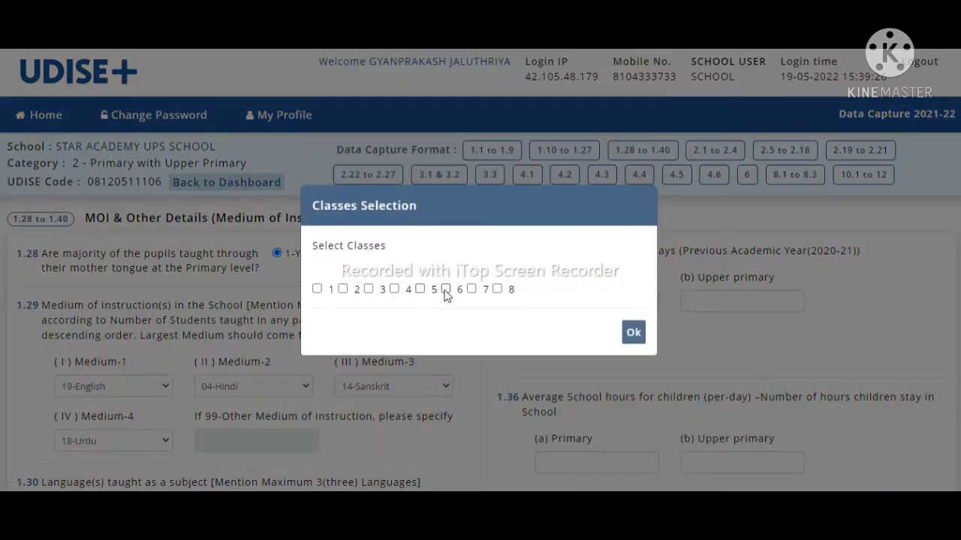
click(470, 291)
click(446, 291)
click(498, 290)
click(629, 335)
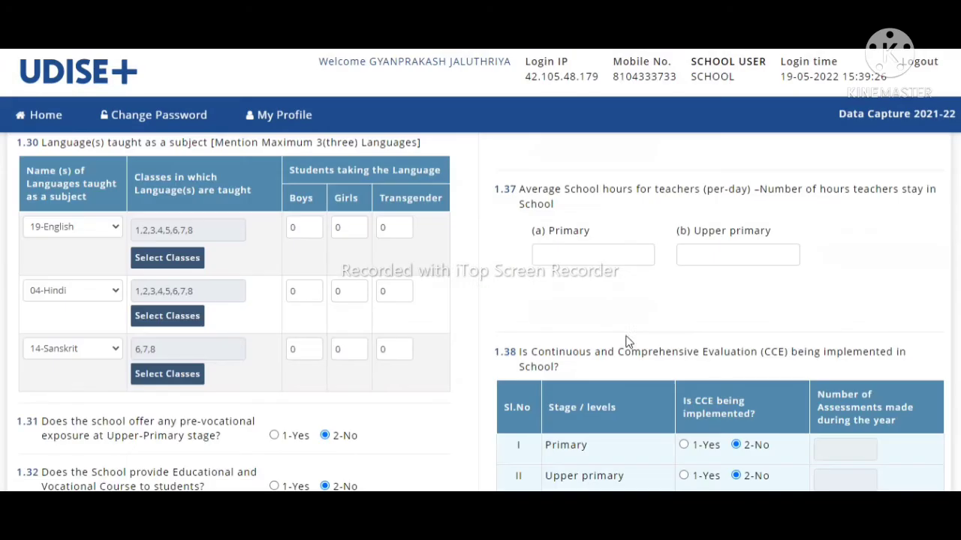
Step: Fill the 1.30 boys/girls counts: English 60/55, Hindi 70/65, Sanskrit 20/10
click(304, 233)
click(345, 233)
text(55)
click(296, 287)
click(363, 285)
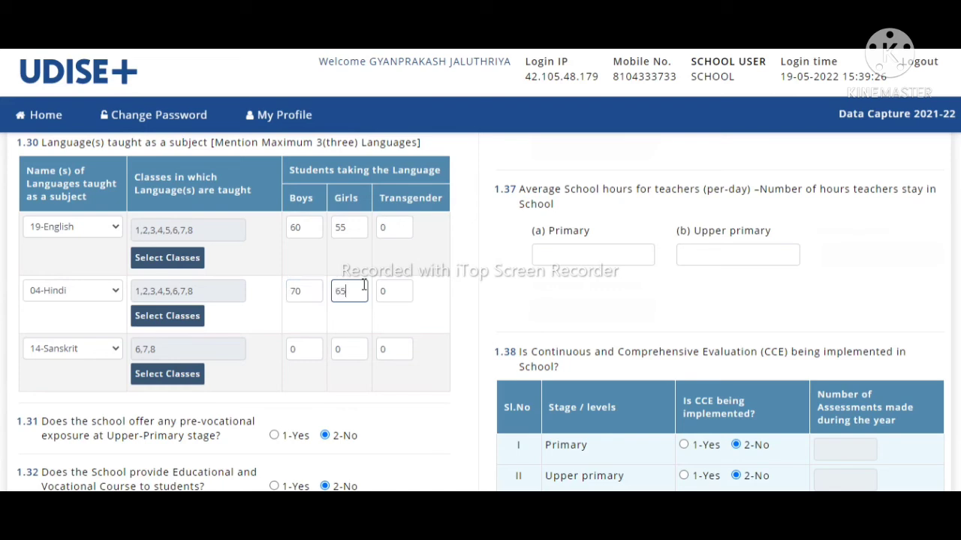
click(309, 342)
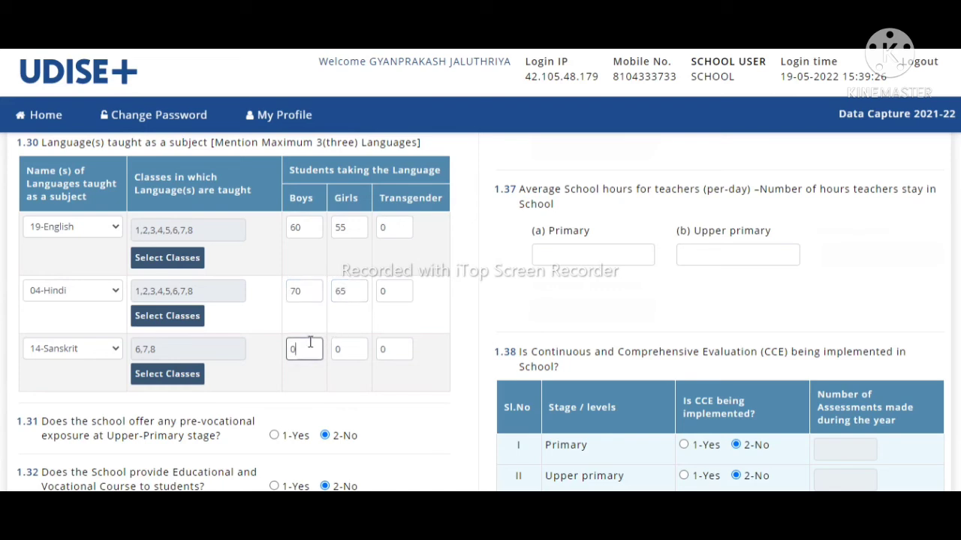
click(348, 345)
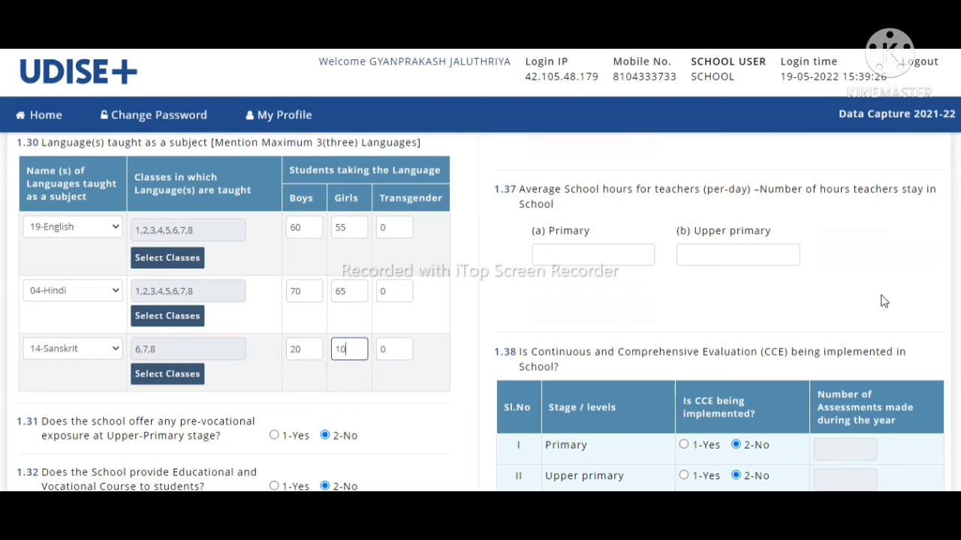
scroll(481, 312, down, 3)
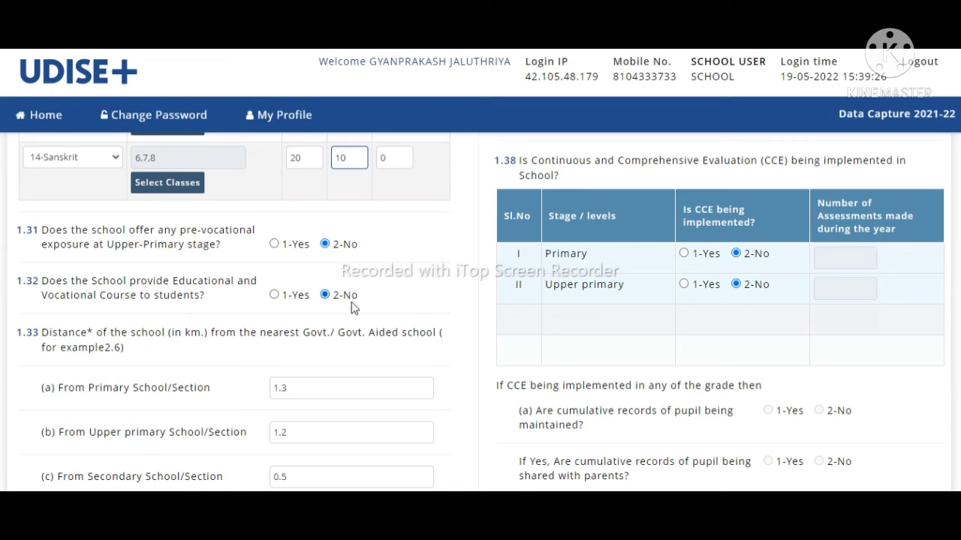
Step: Answer 1-Yes in 1.32 and enter 0.5 km as the 1.33 higher secondary distance
click(274, 296)
scroll(480, 312, down, 2)
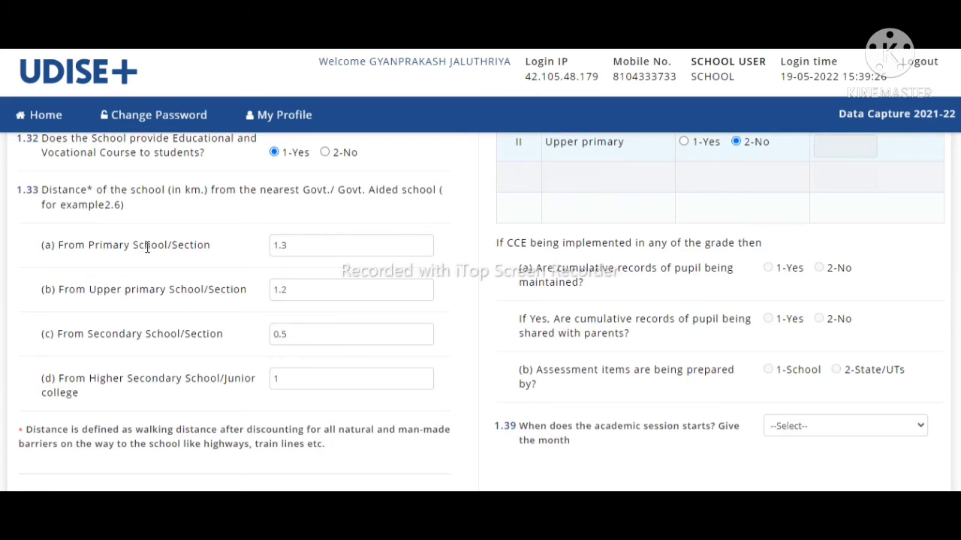
click(294, 244)
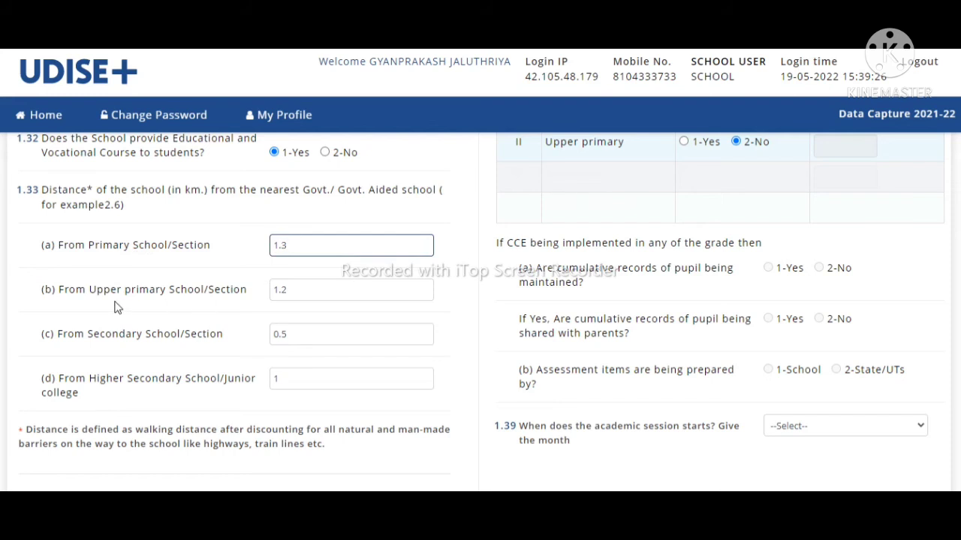
click(304, 292)
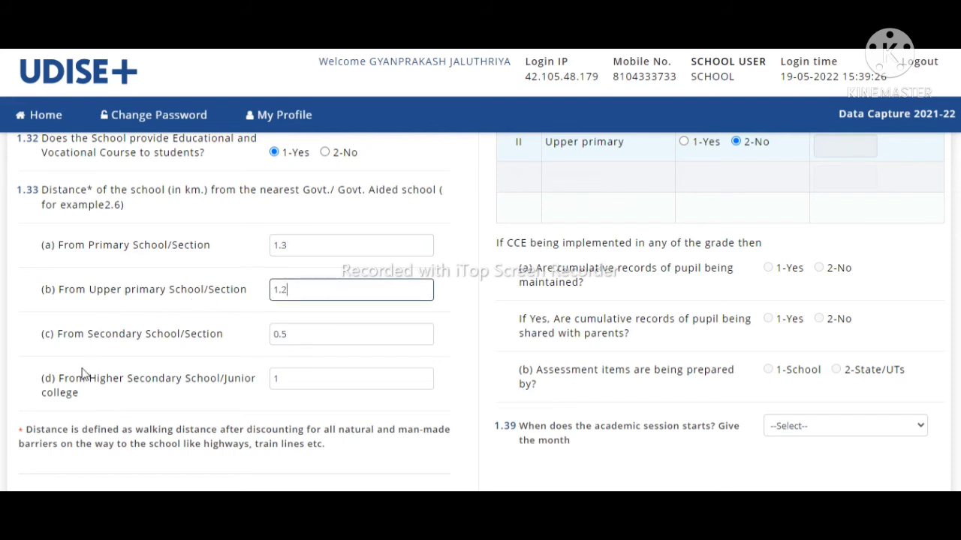
click(298, 334)
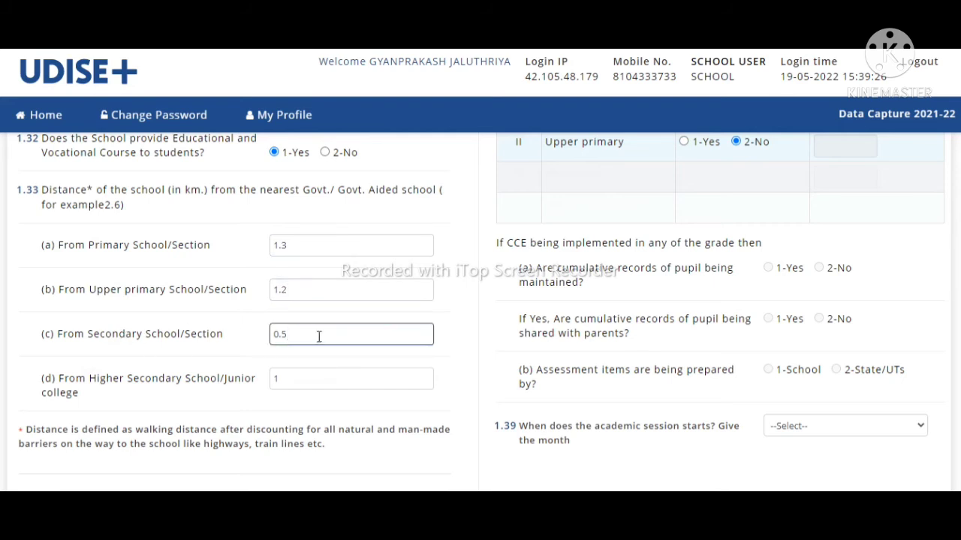
click(297, 375)
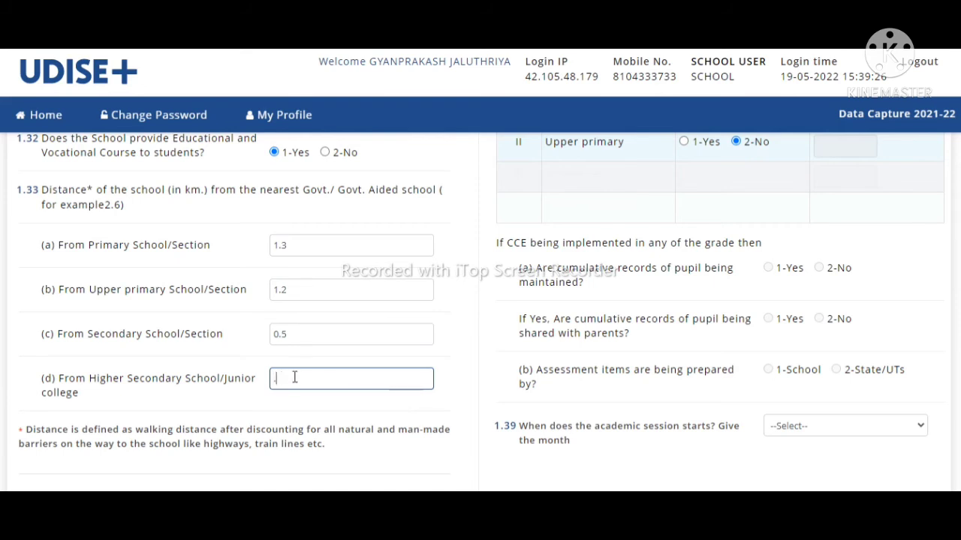
text(0.5)
scroll(480, 311, down, 3)
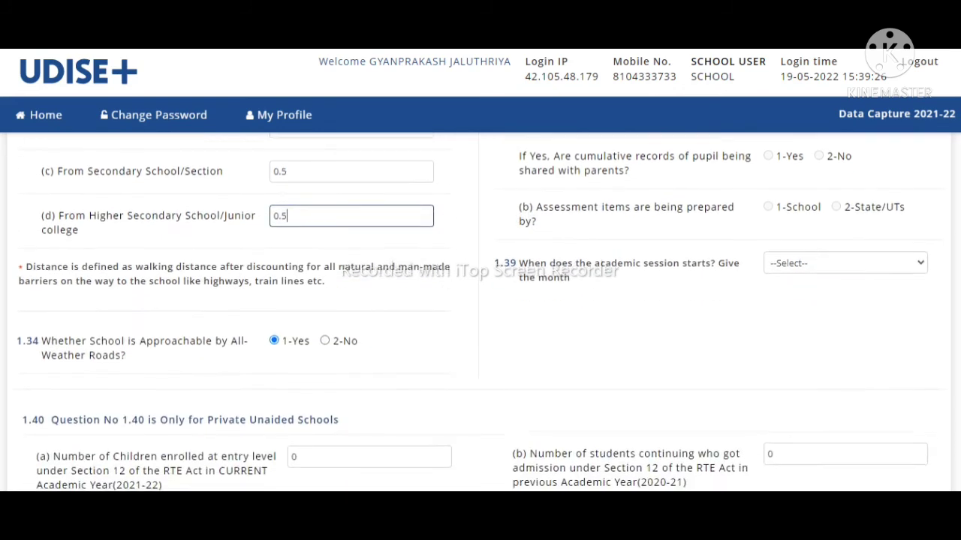
scroll(481, 311, down, 1)
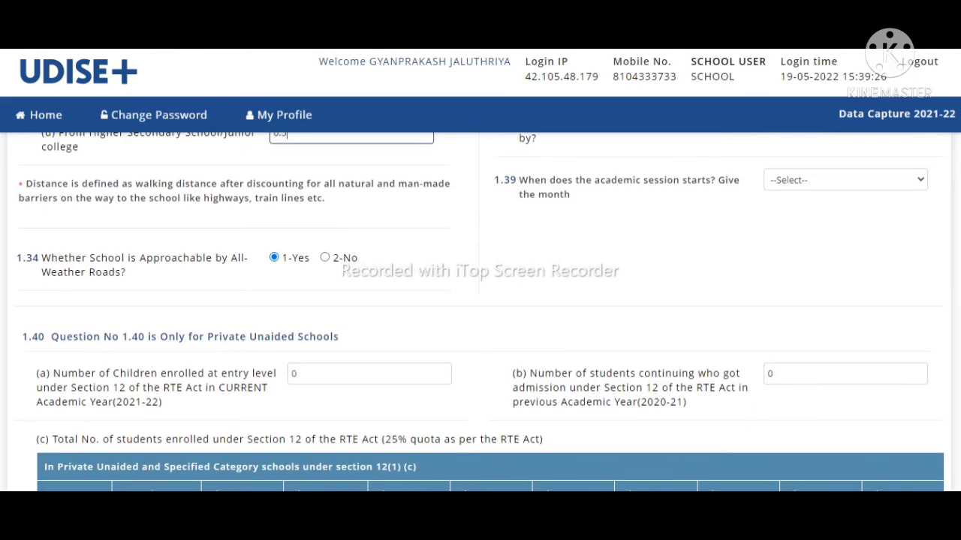
Step: Enter 10 entry-level and 12 continuing admissions under RTE Section 12
scroll(475, 398, down, 1)
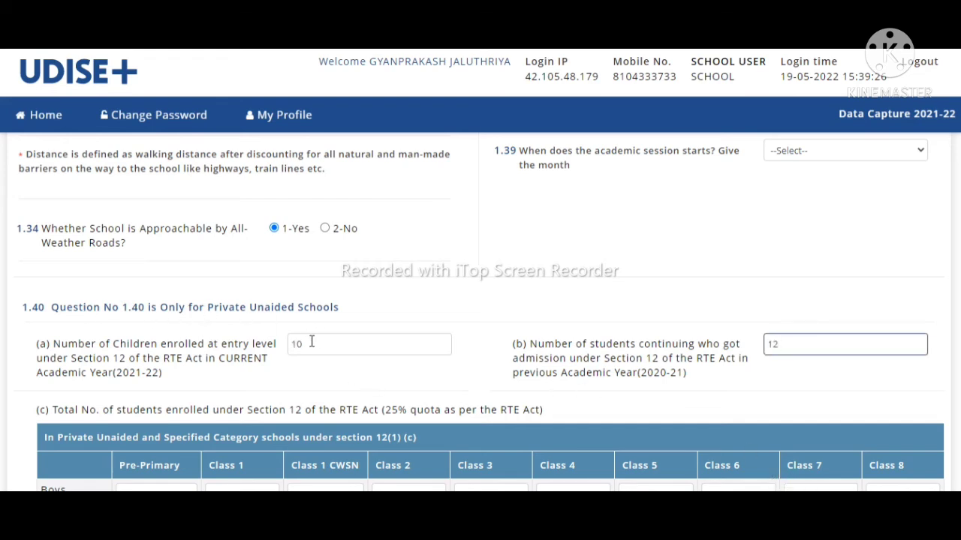
click(311, 342)
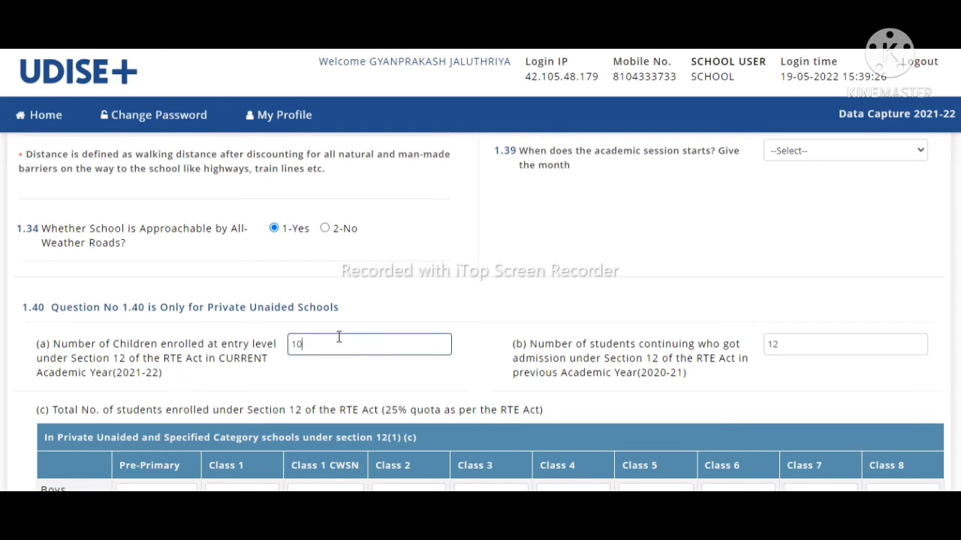
click(800, 346)
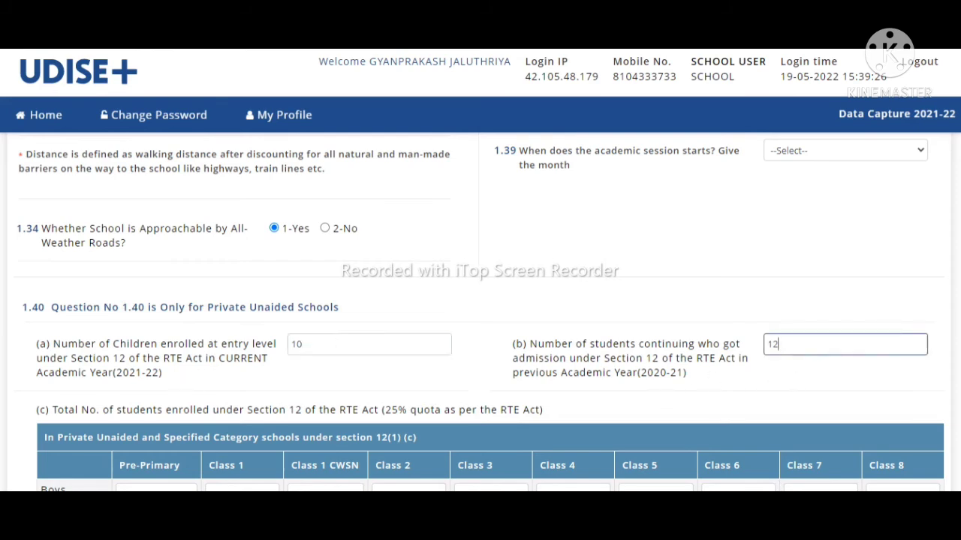
Step: Review the 12(1)(c) Pre-Primary and Class 1 boys and girls counts, left at zero
scroll(480, 313, down, 3)
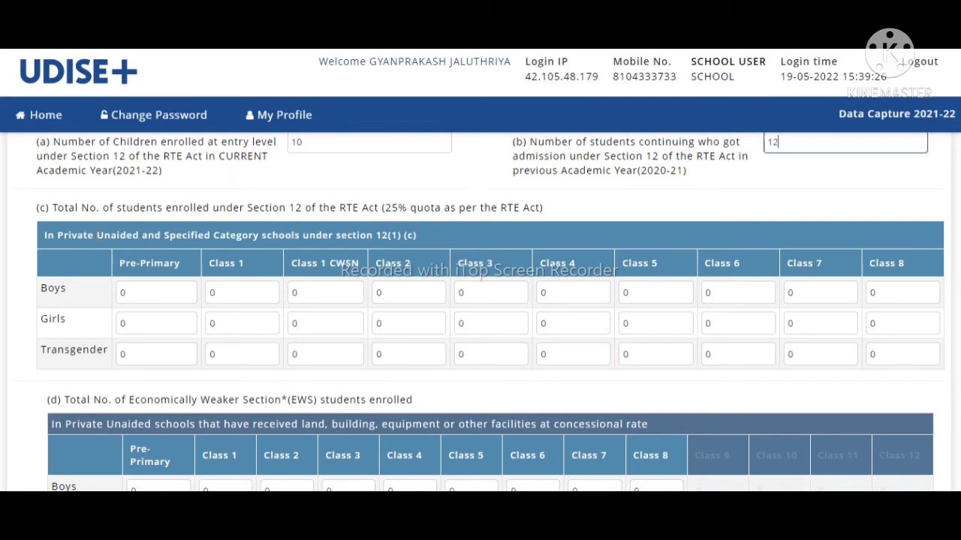
click(142, 300)
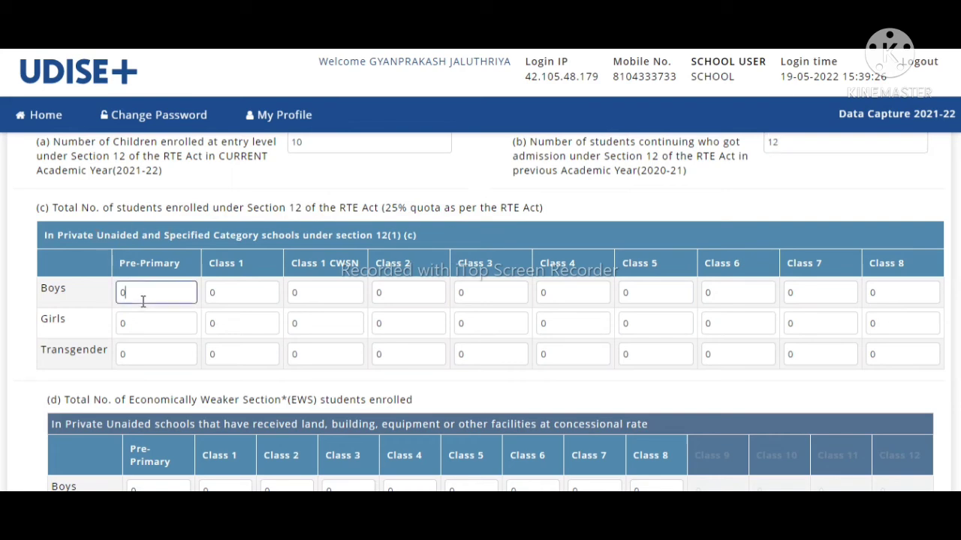
click(137, 333)
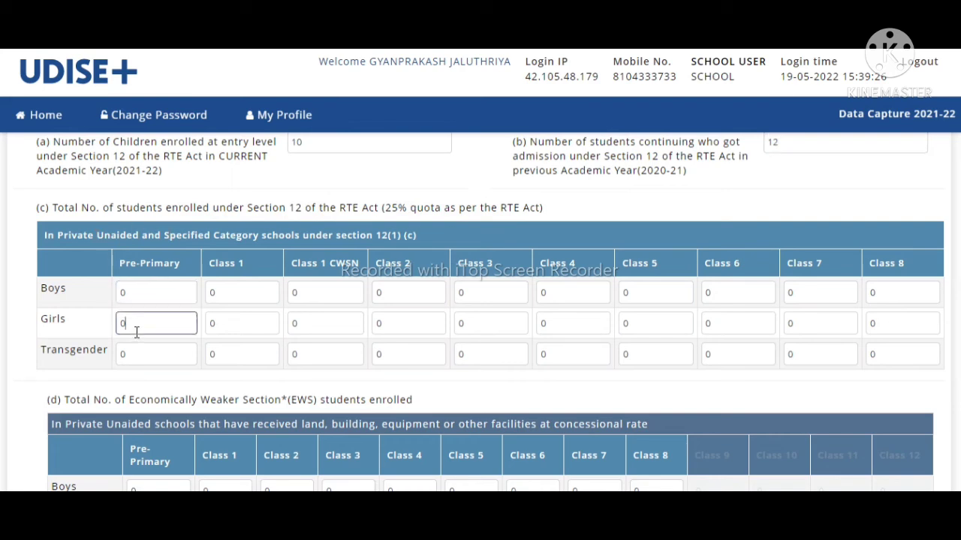
click(230, 293)
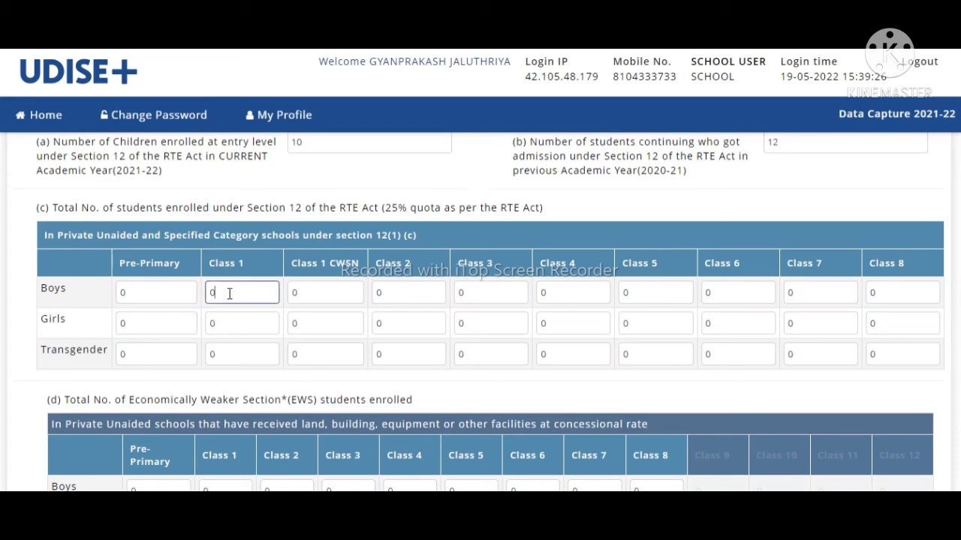
click(229, 332)
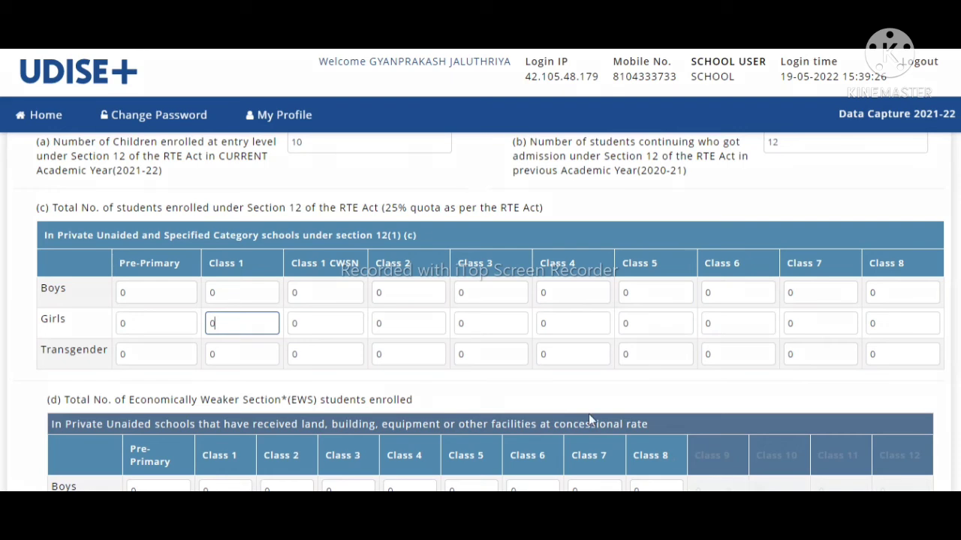
drag(118, 278, 249, 300)
drag(193, 227, 217, 306)
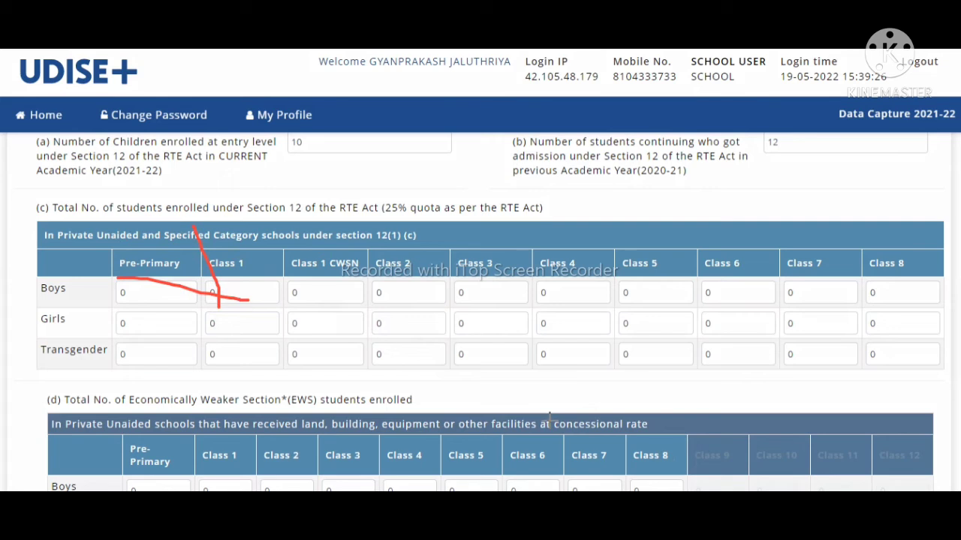
click(710, 485)
mouse_move(27, 220)
mouse_down()
mouse_move(570, 350)
mouse_move(688, 390)
mouse_move(946, 388)
mouse_up()
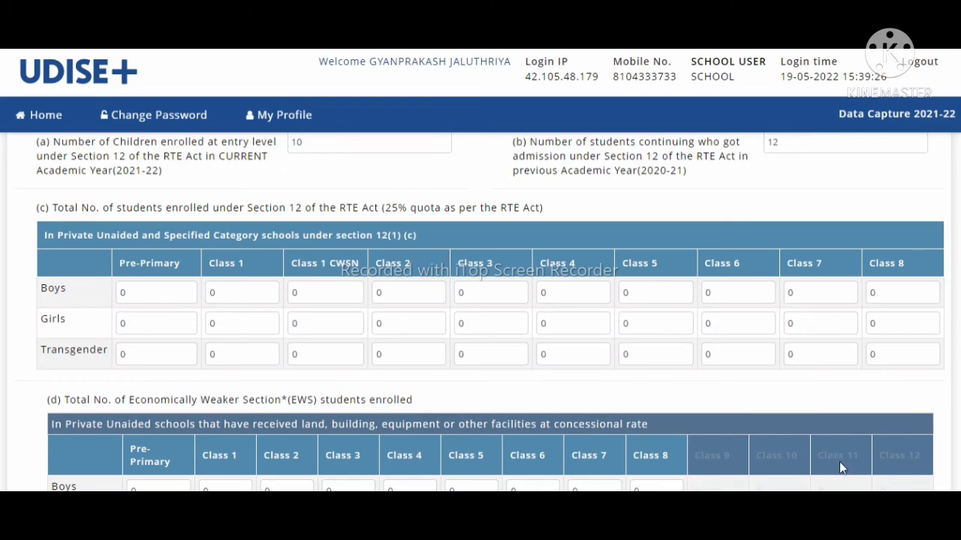
scroll(772, 476, down, 3)
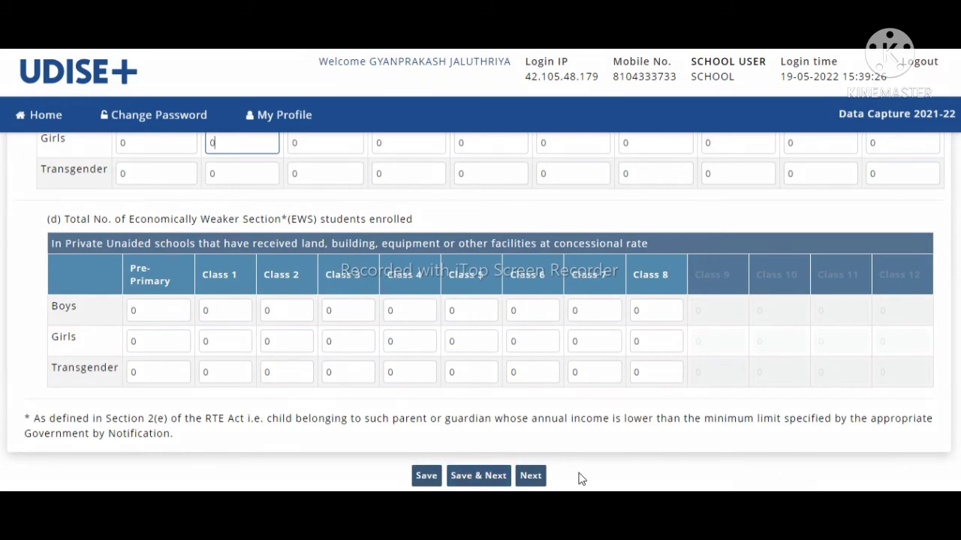
mouse_move(20, 203)
mouse_down()
mouse_move(550, 381)
mouse_move(819, 389)
mouse_move(935, 404)
mouse_up()
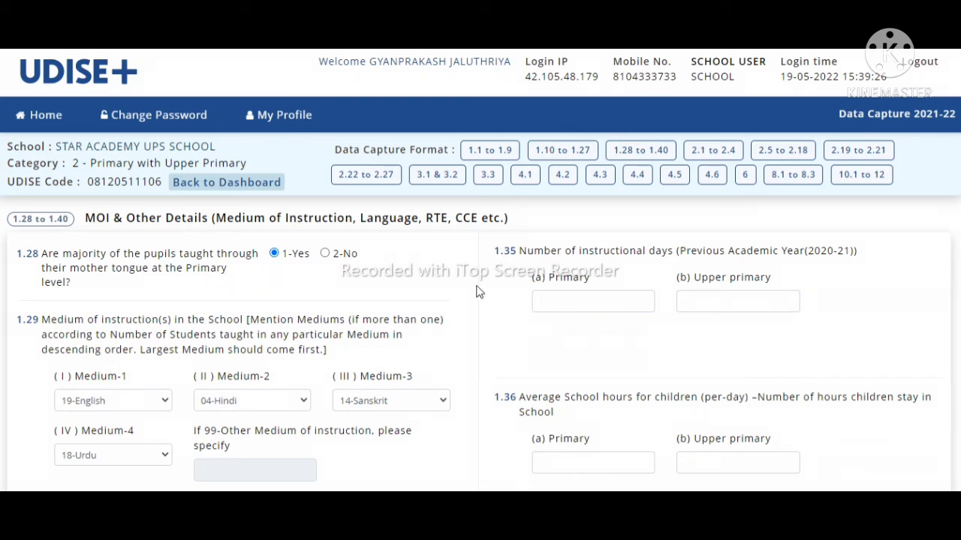
drag(515, 250, 726, 302)
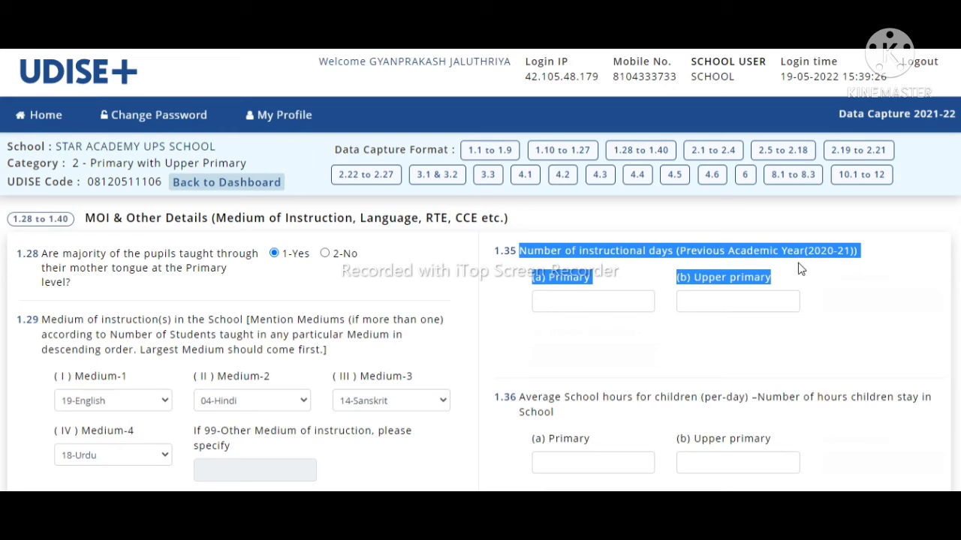
click(575, 306)
click(719, 295)
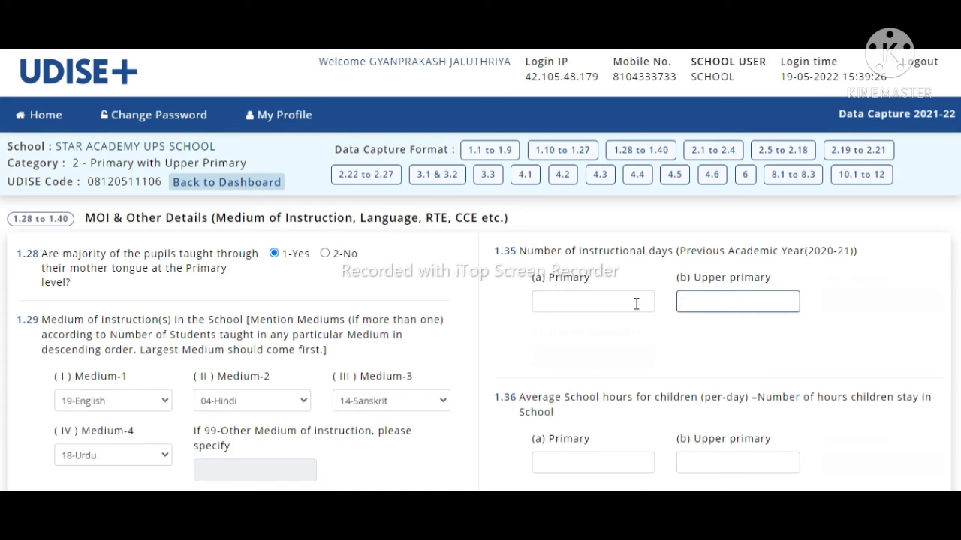
scroll(632, 238, down, 3)
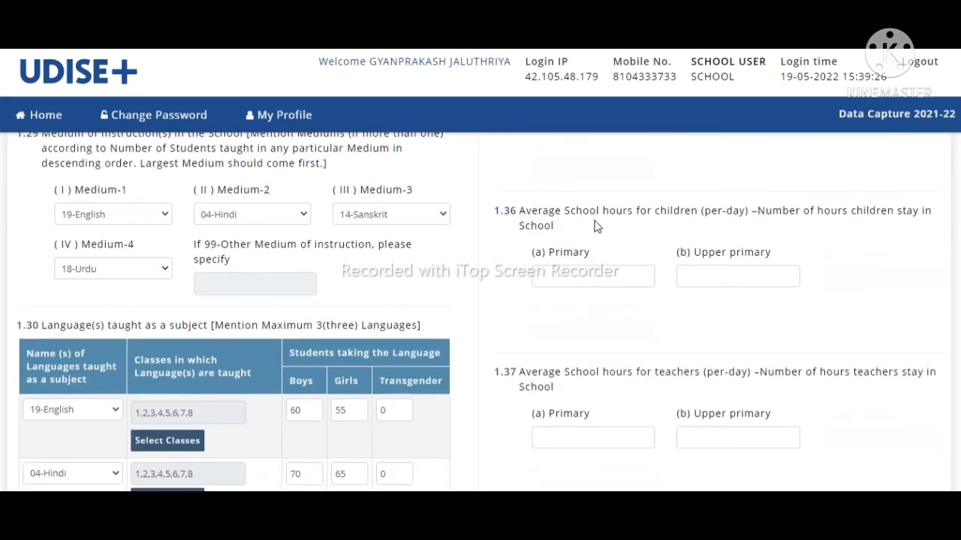
click(570, 281)
click(756, 274)
scroll(956, 275, down, 2)
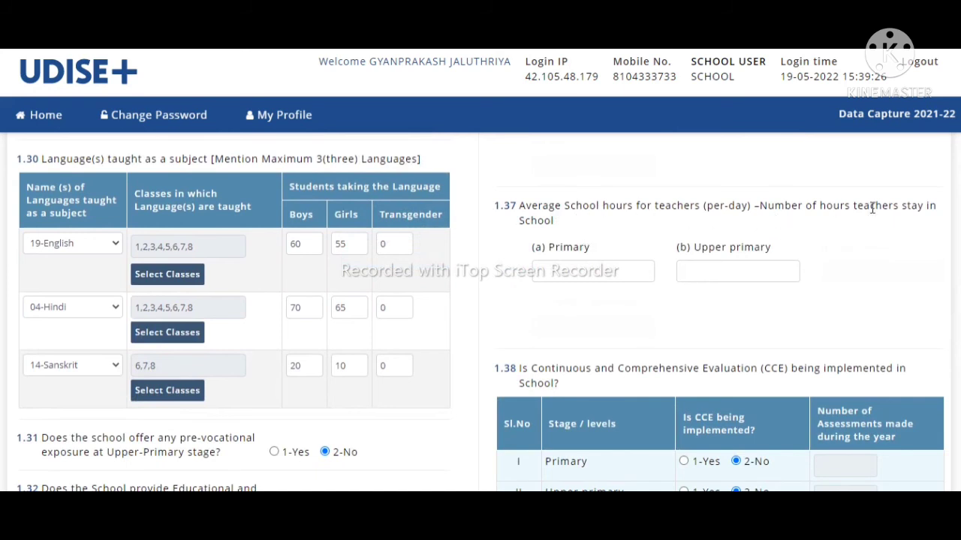
click(569, 271)
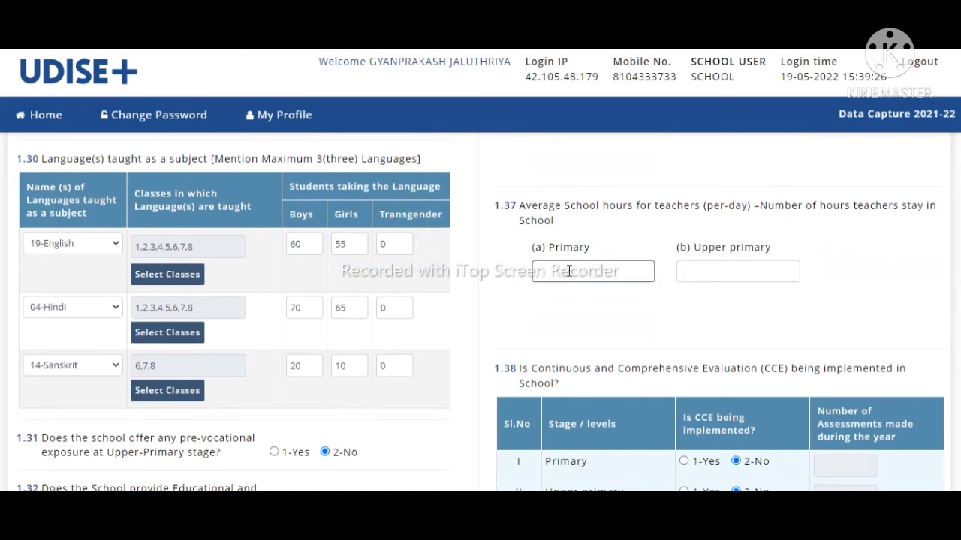
click(698, 270)
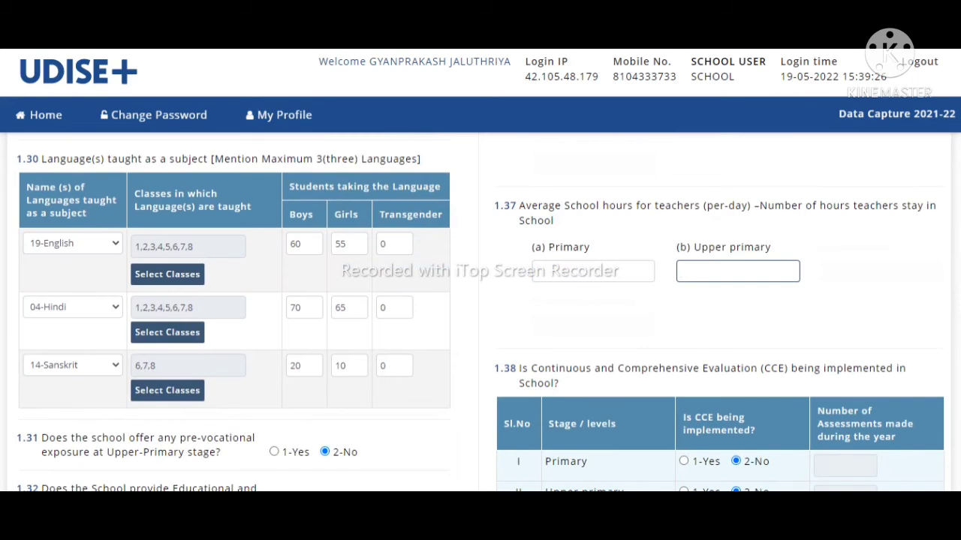
scroll(480, 313, down, 4)
scroll(480, 312, up, 2)
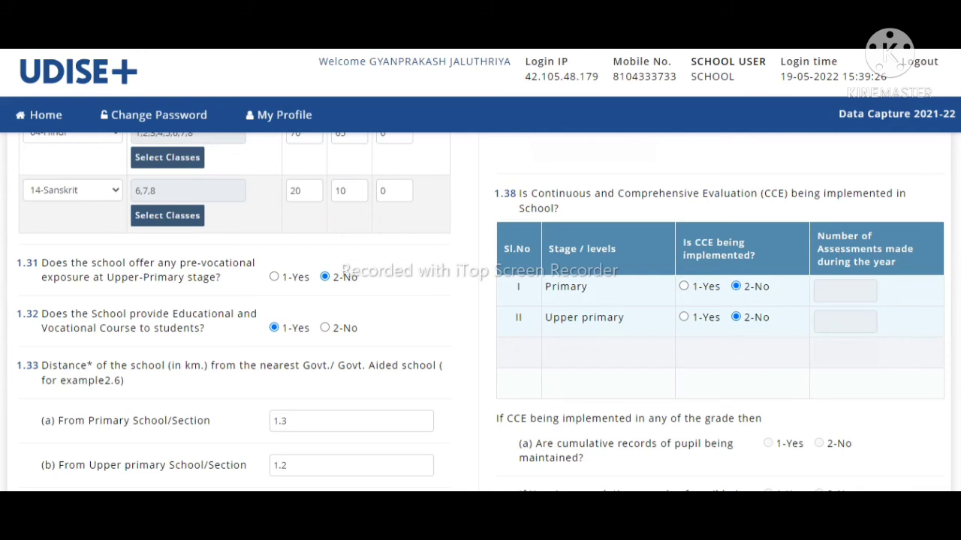
Step: Choose 7 - July as the 1.39 session start month, then reach the 2.1–2.4 form
scroll(480, 306, down, 3)
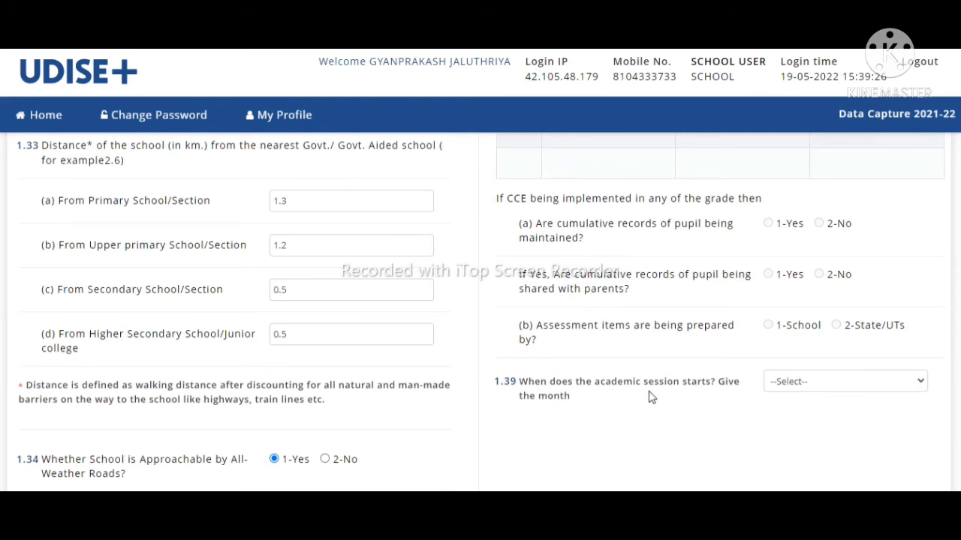
click(793, 385)
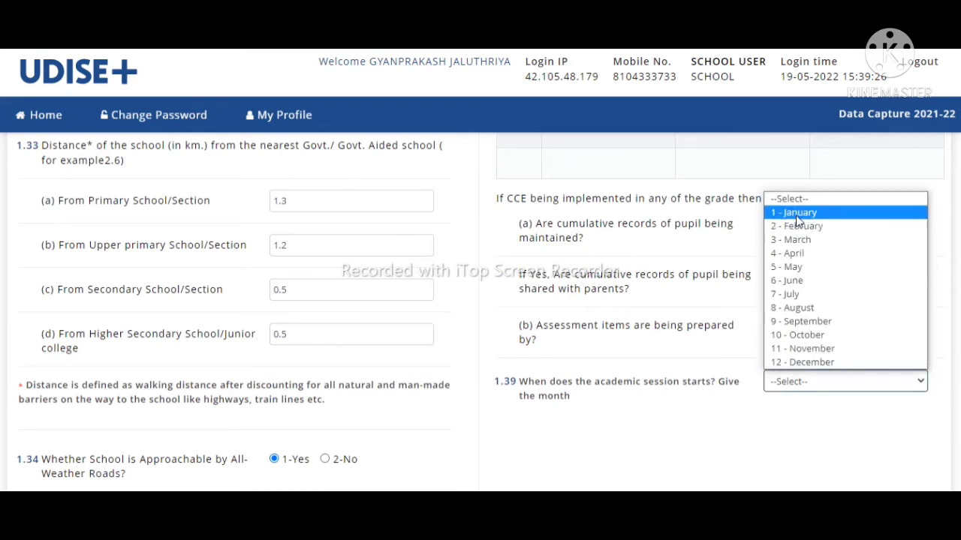
click(795, 294)
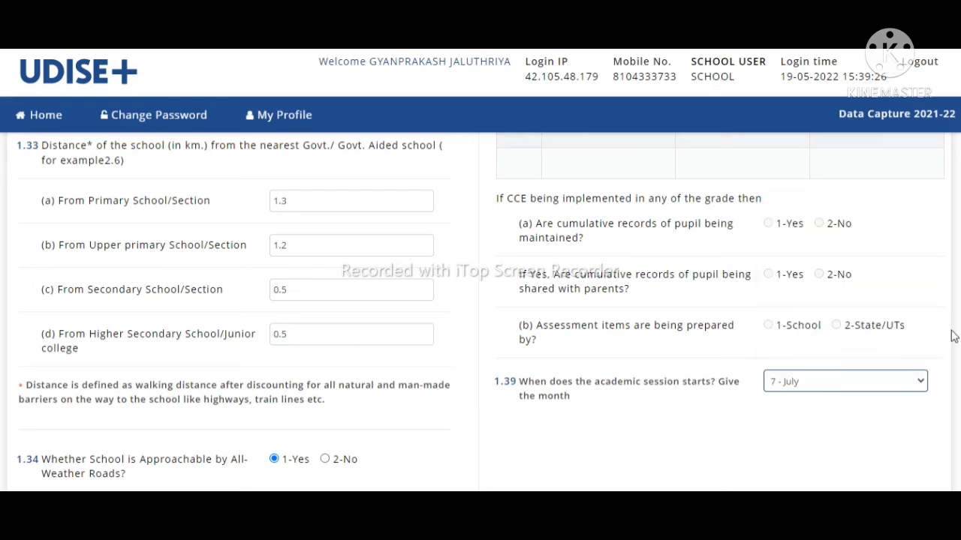
scroll(793, 375, down, 3)
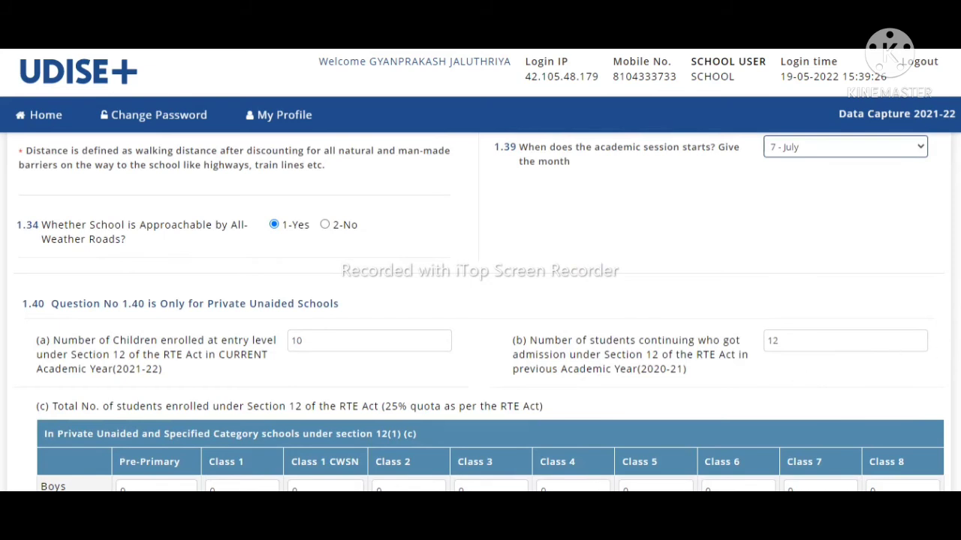
scroll(479, 312, down, 5)
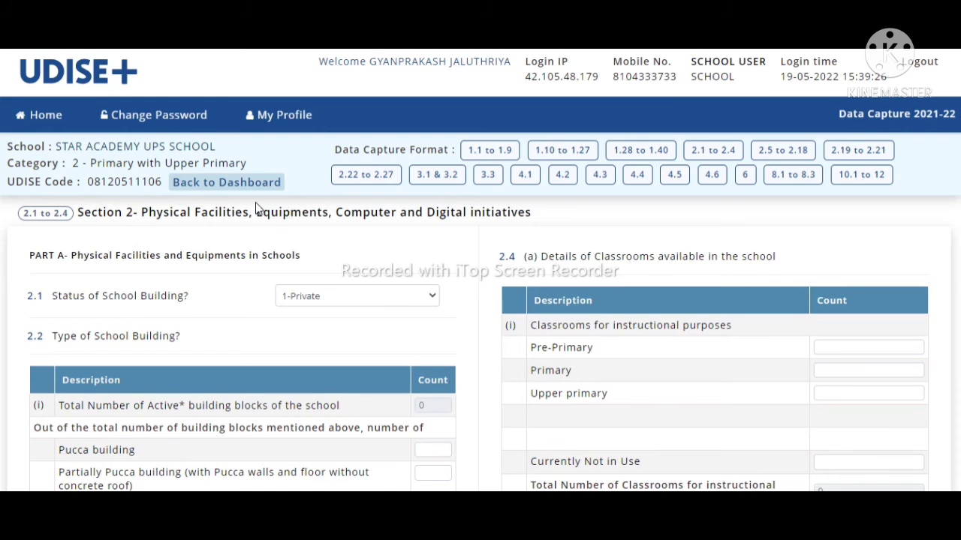
Step: Highlight the Section 2 heading and the Physical Facilities and Equipments title
drag(75, 213, 562, 212)
click(556, 215)
drag(67, 255, 316, 266)
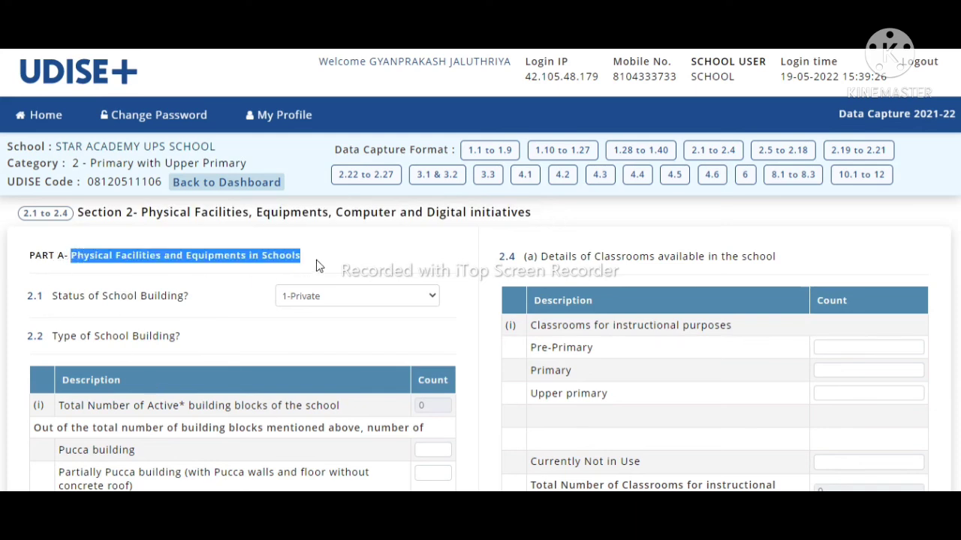
click(182, 283)
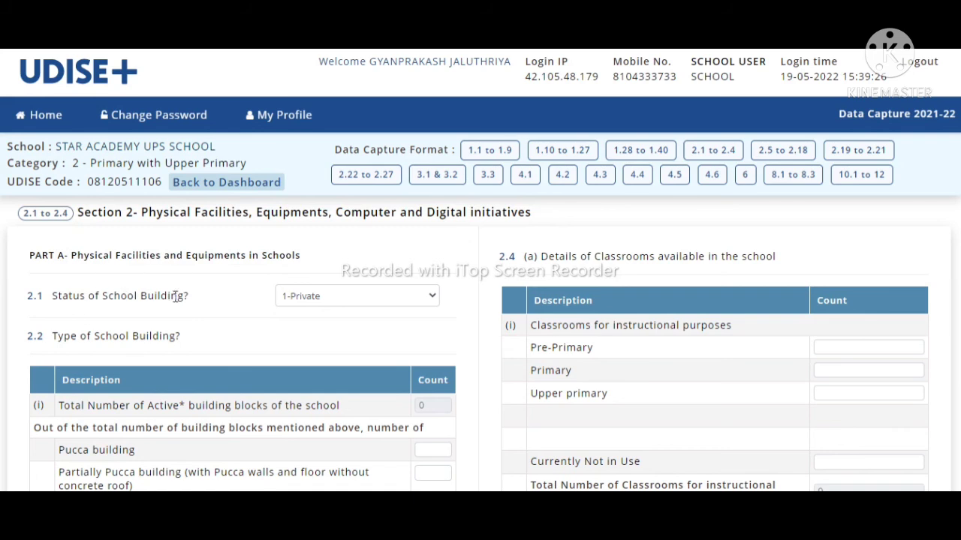
Step: Set 2.1 Status of School Building to 2-Rented
click(320, 299)
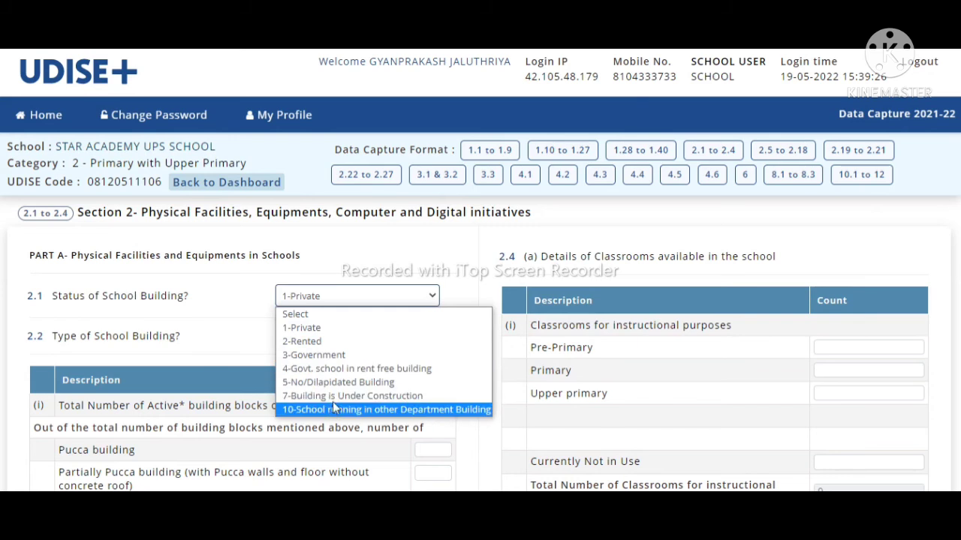
click(327, 342)
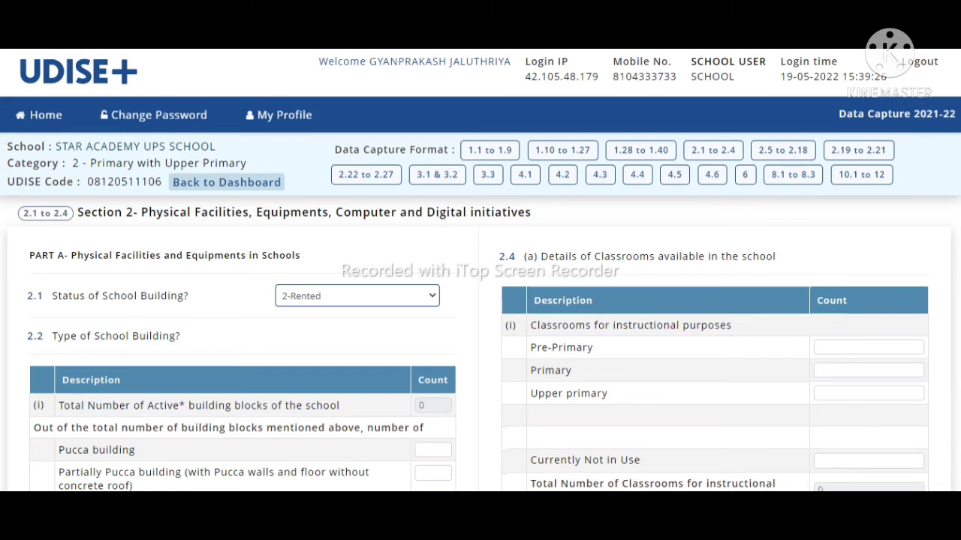
scroll(480, 312, down, 2)
scroll(358, 174, down, 1)
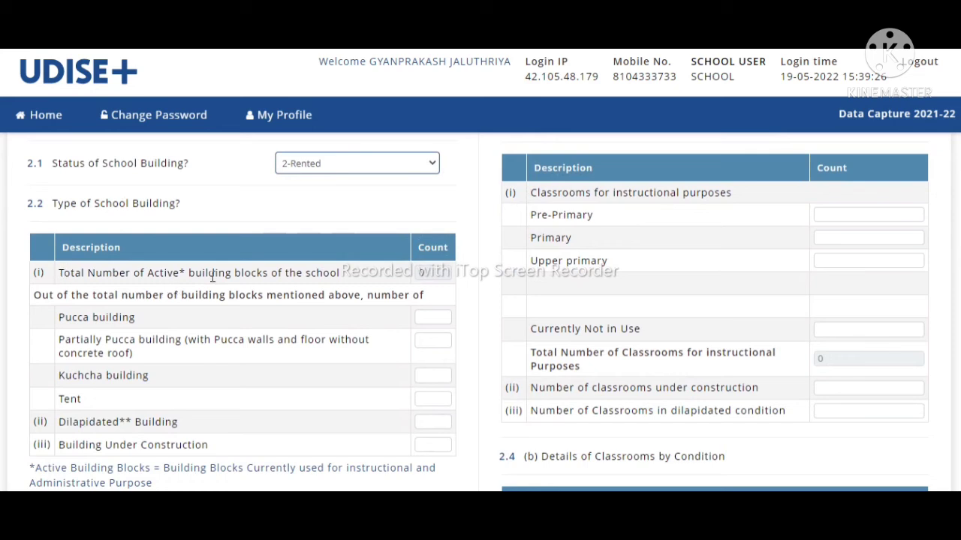
click(444, 273)
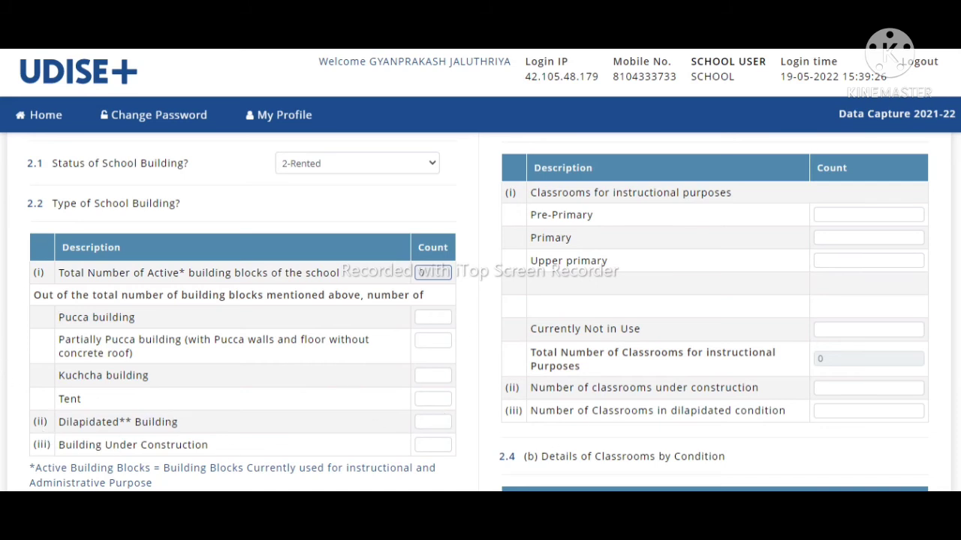
scroll(479, 314, down, 3)
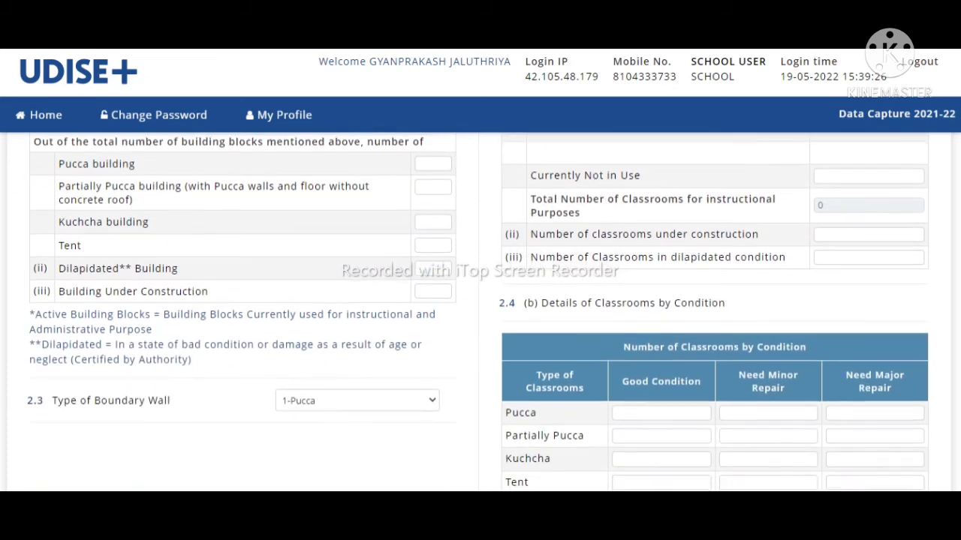
scroll(478, 311, down, 1)
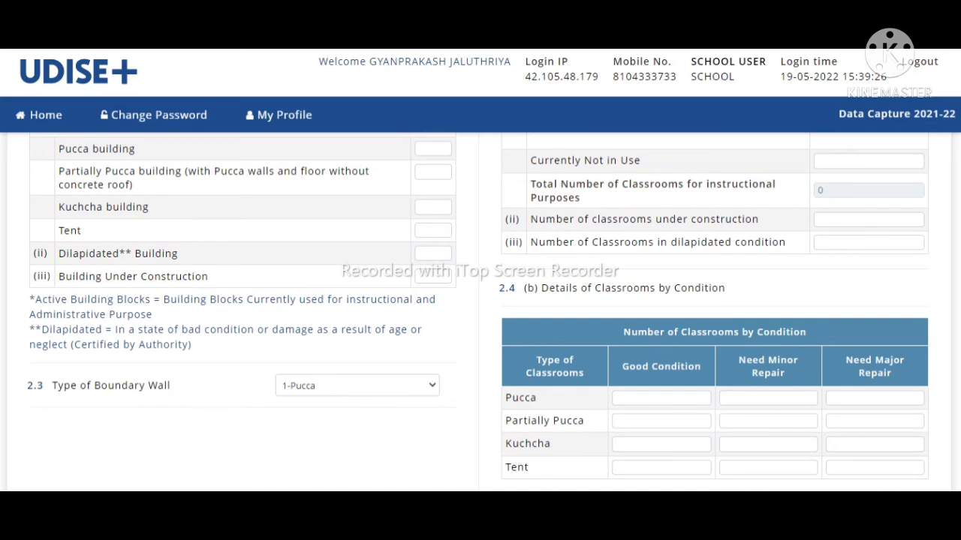
scroll(478, 312, up, 4)
scroll(546, 222, down, 2)
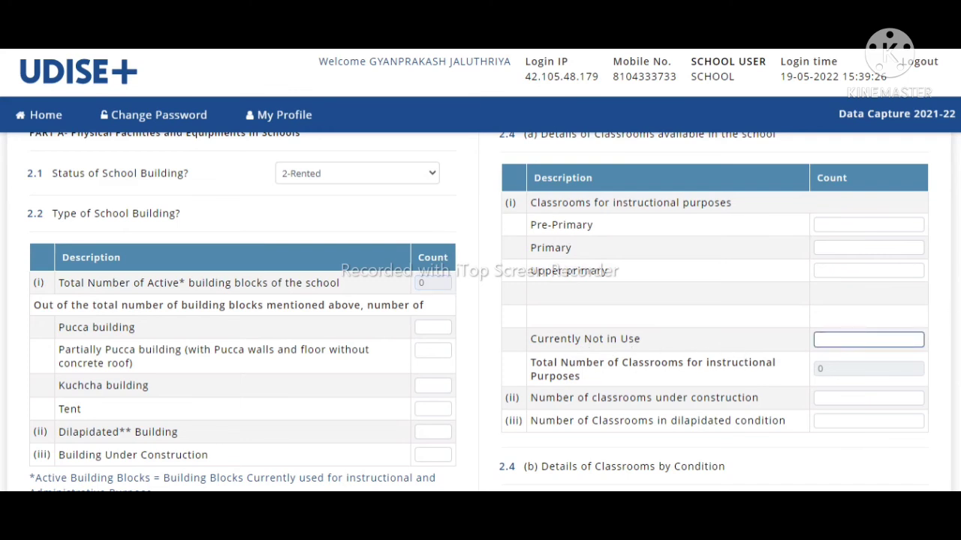
scroll(609, 335, down, 2)
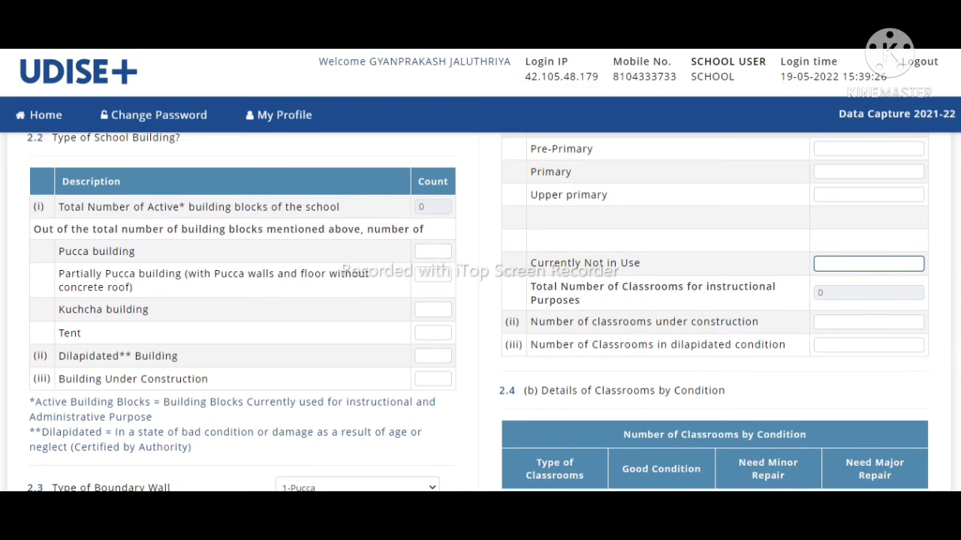
scroll(623, 261, down, 3)
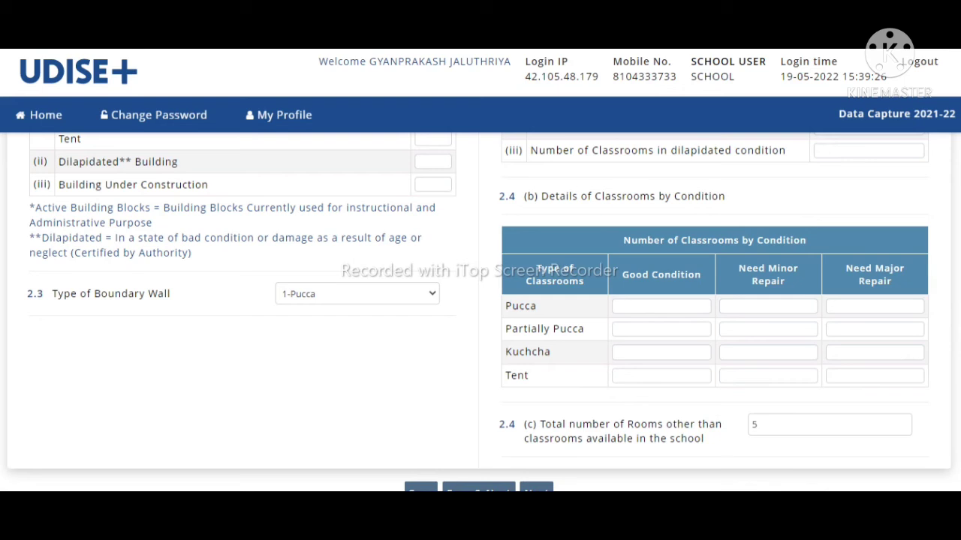
Step: Check the 2.4(c) other rooms count of 5 and continue with Next
scroll(480, 312, down, 2)
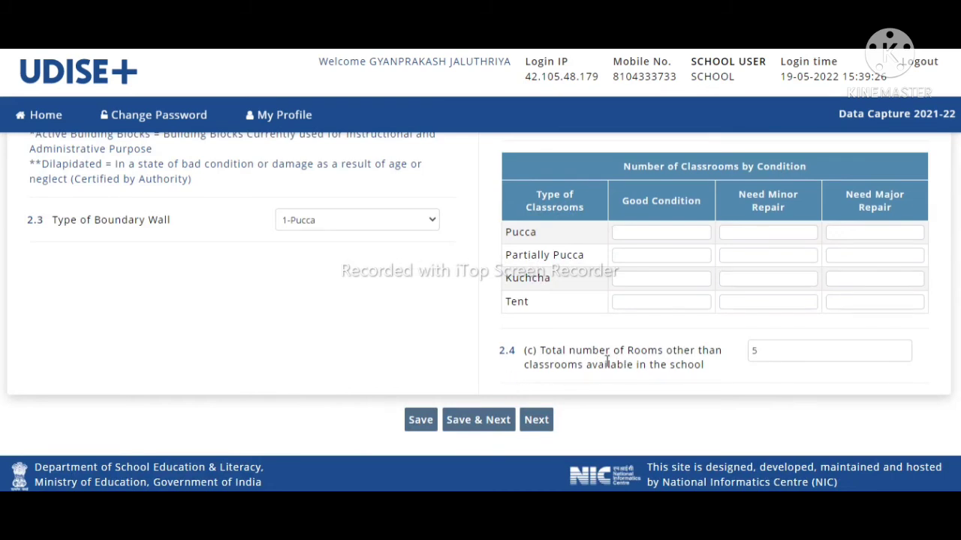
click(770, 358)
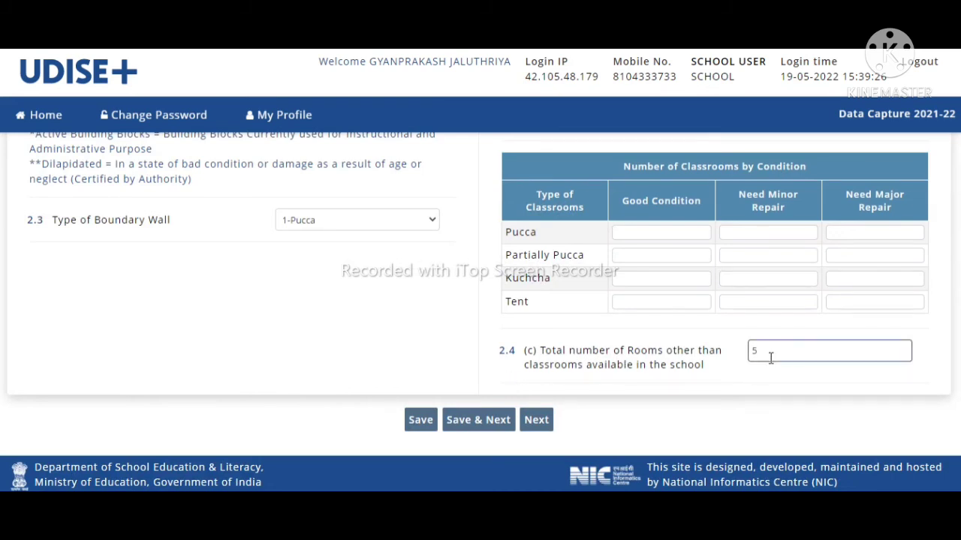
click(543, 426)
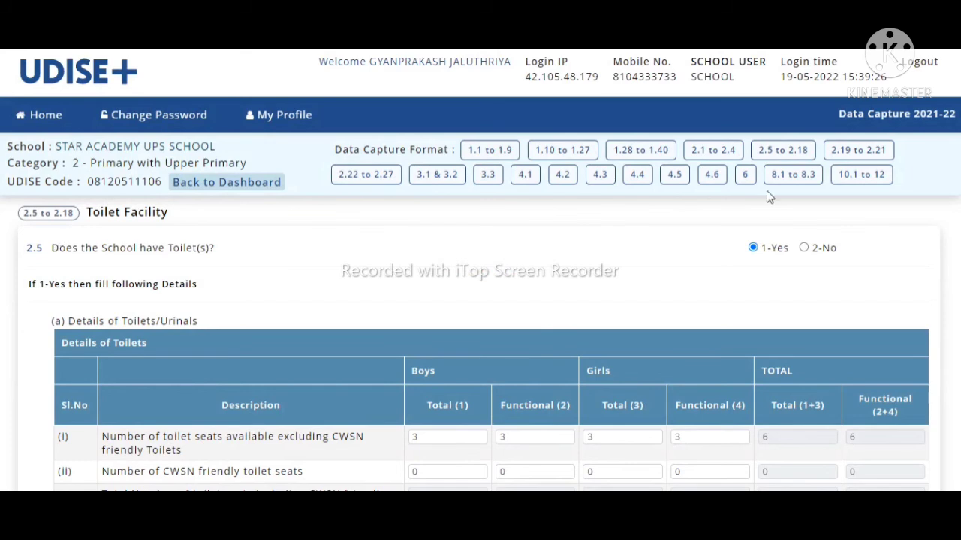
scroll(480, 312, down, 1)
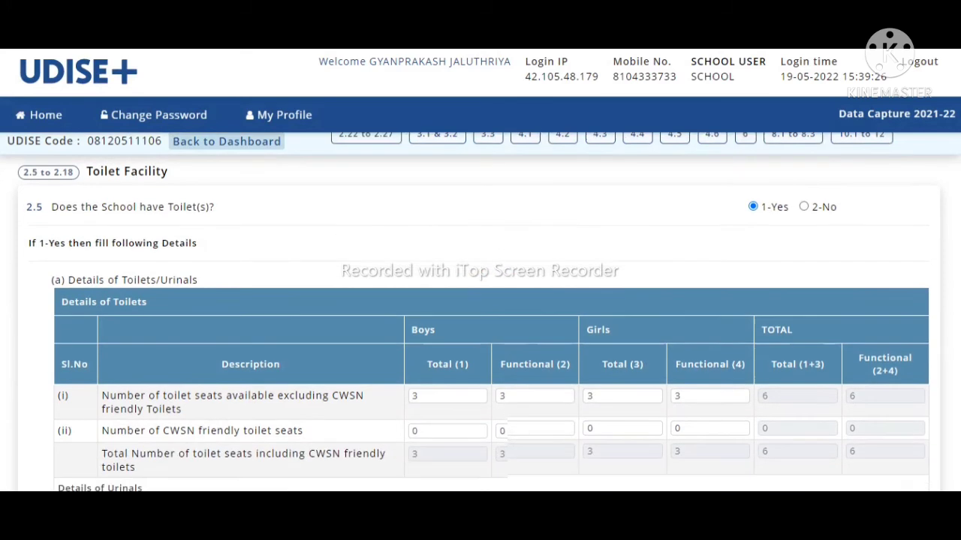
scroll(481, 312, down, 1)
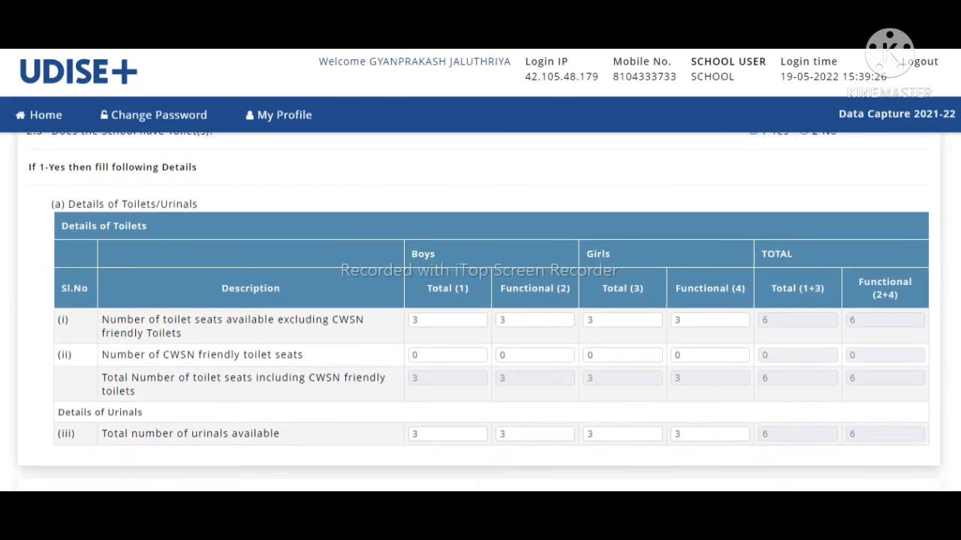
scroll(479, 305, down, 1)
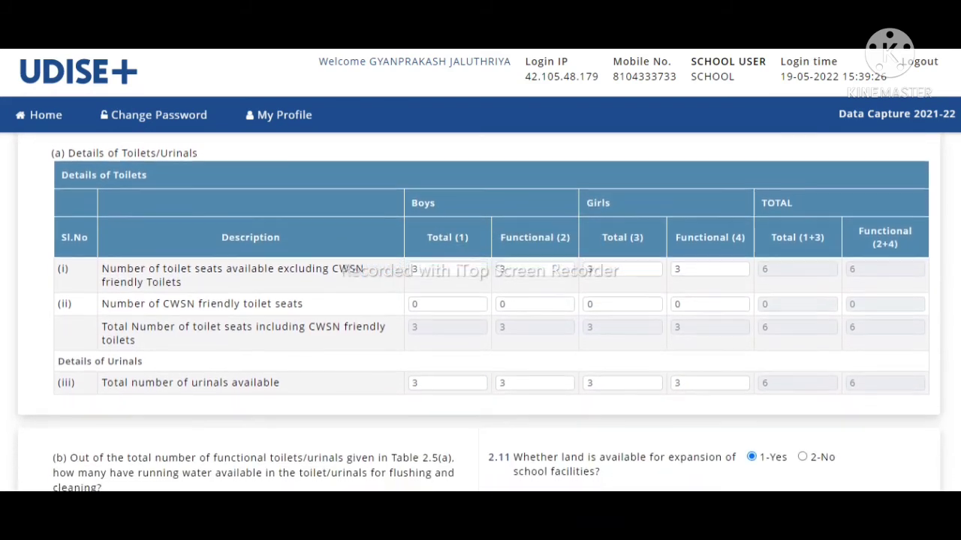
scroll(480, 313, down, 1)
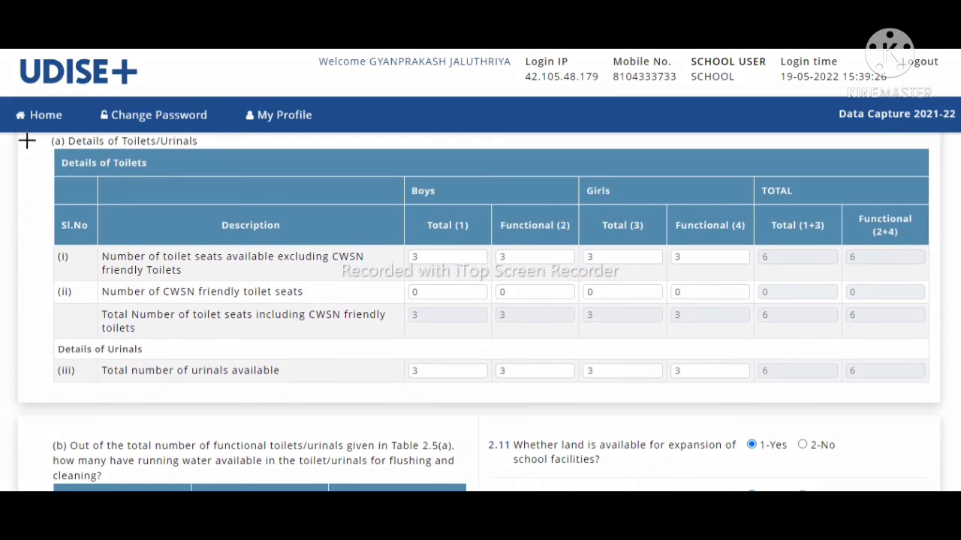
mouse_move(32, 133)
mouse_down()
mouse_move(803, 448)
mouse_move(939, 416)
mouse_up()
scroll(480, 312, down, 3)
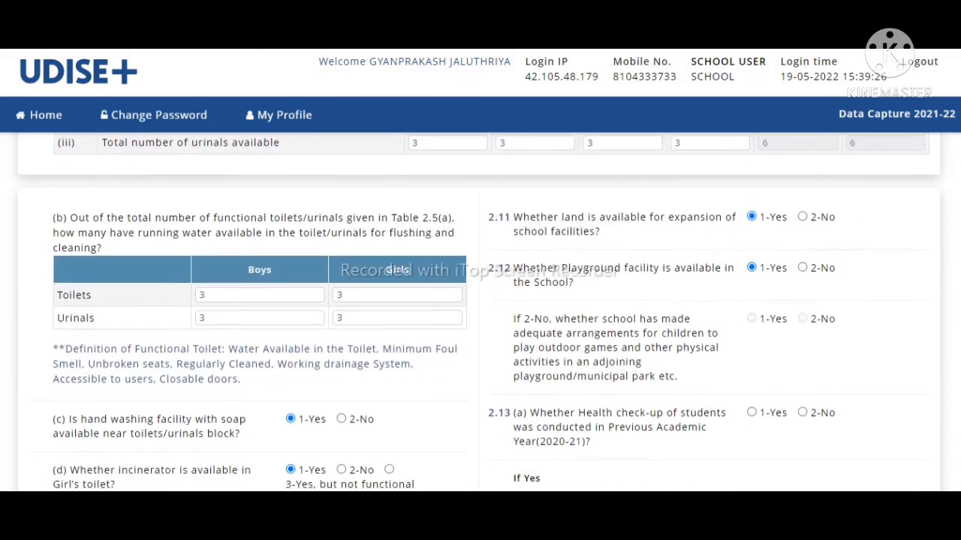
scroll(480, 312, down, 1)
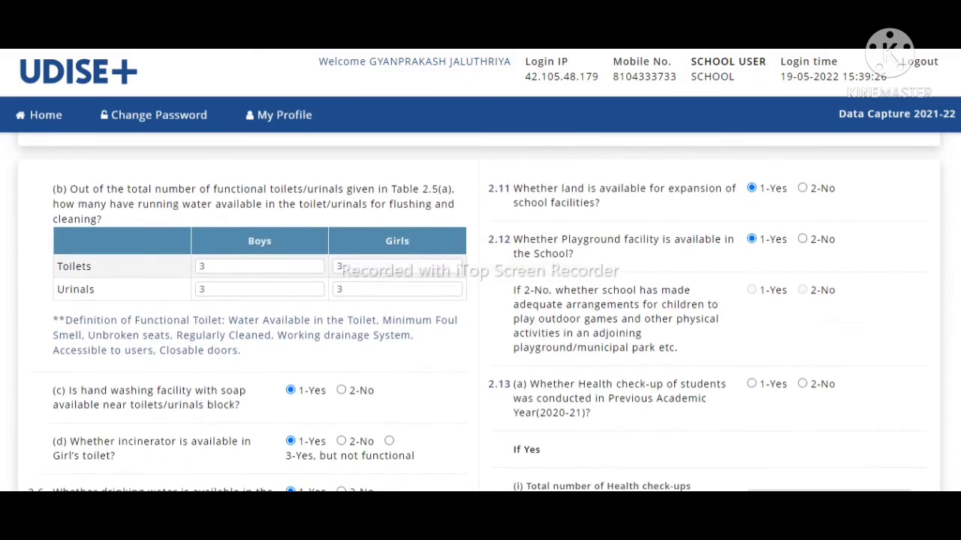
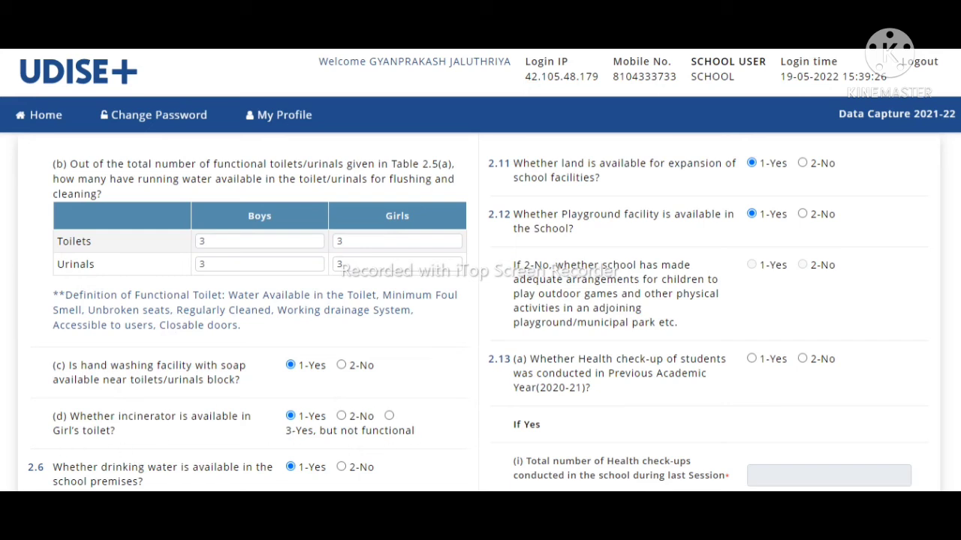
Step: Scroll to the library question and leave it as not available after briefly marking it available
scroll(478, 312, down, 3)
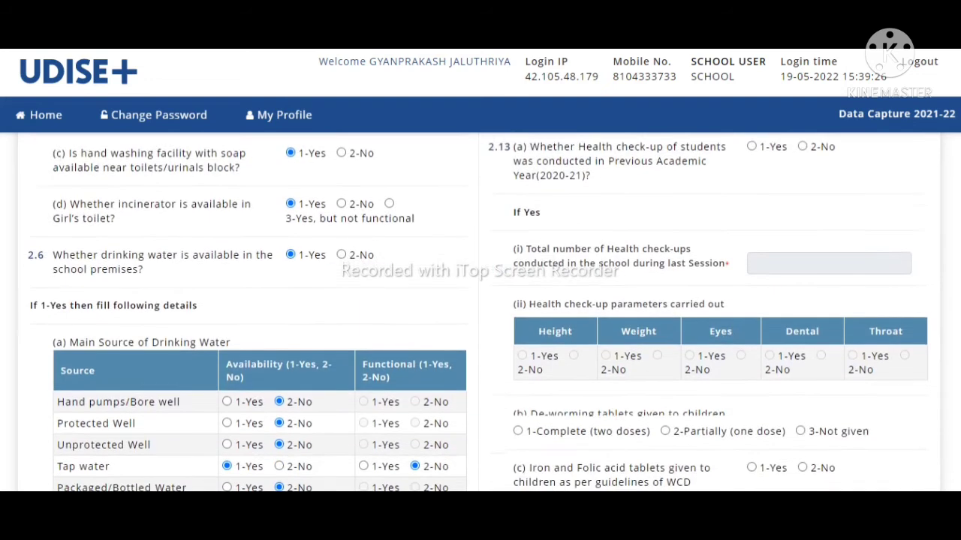
scroll(477, 312, down, 2)
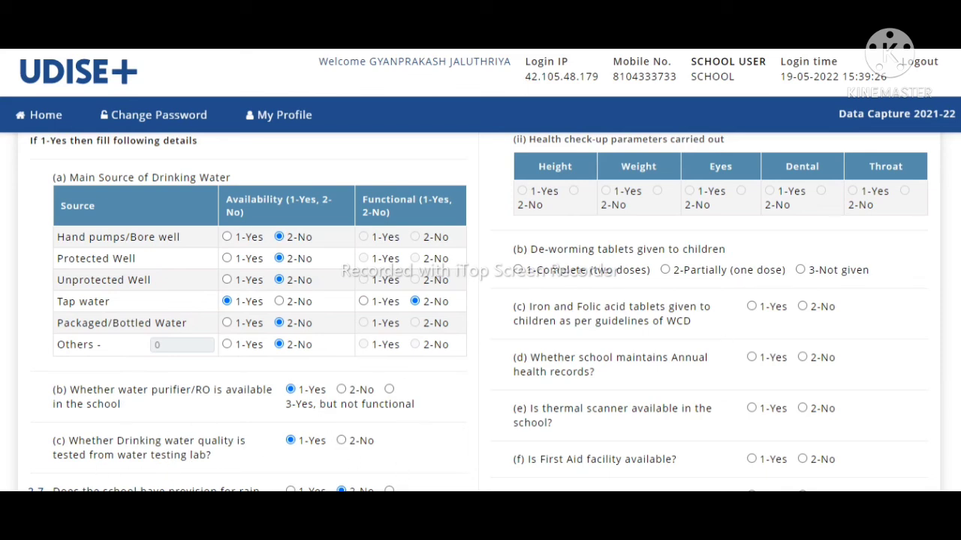
scroll(201, 248, down, 4)
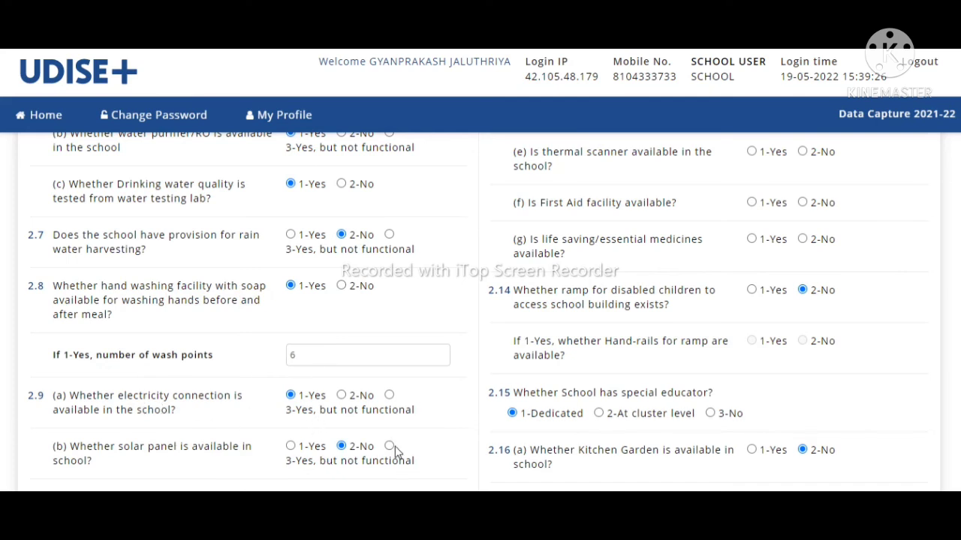
scroll(480, 313, down, 4)
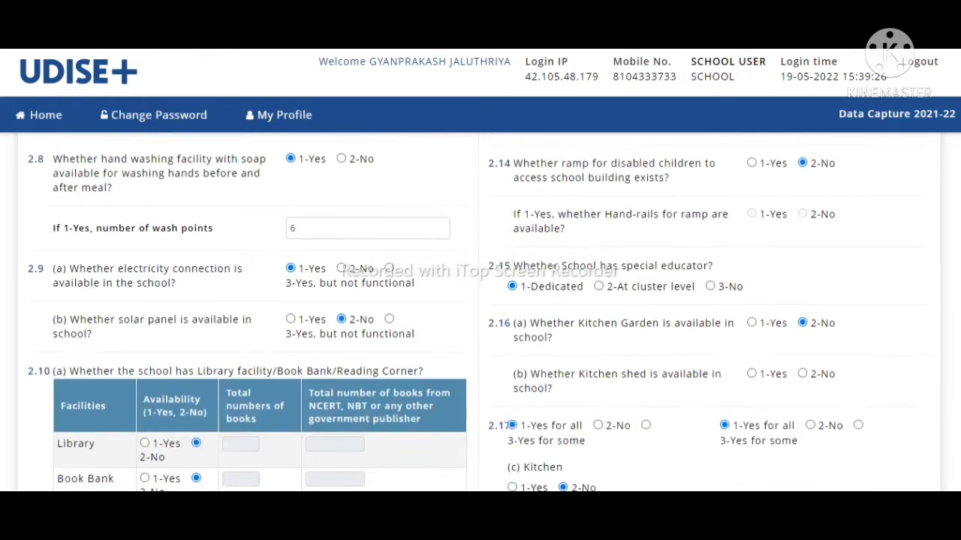
scroll(217, 271, down, 1)
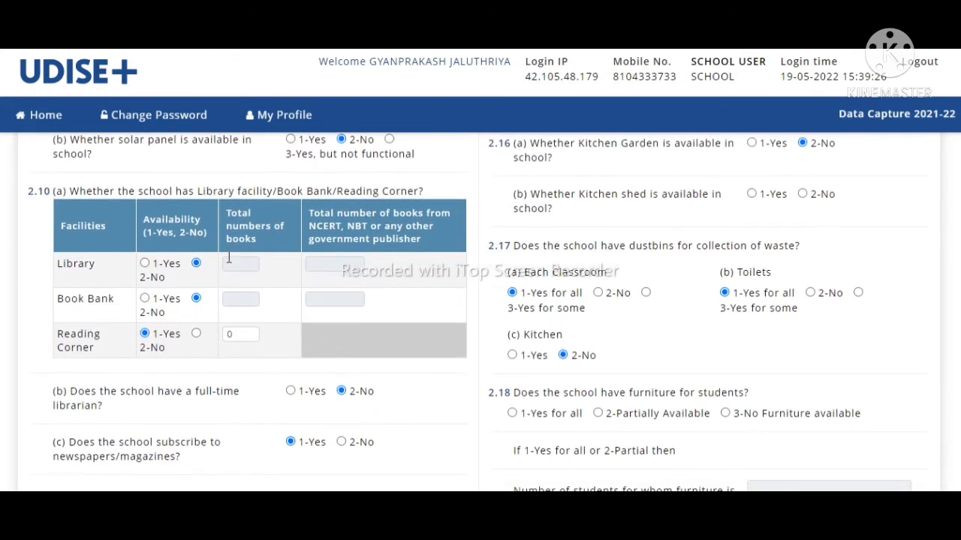
click(146, 264)
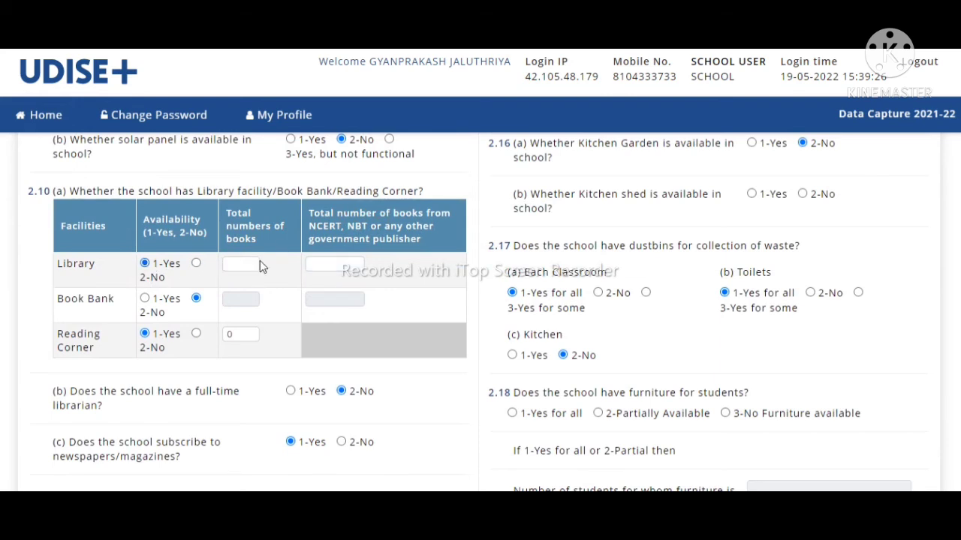
click(195, 265)
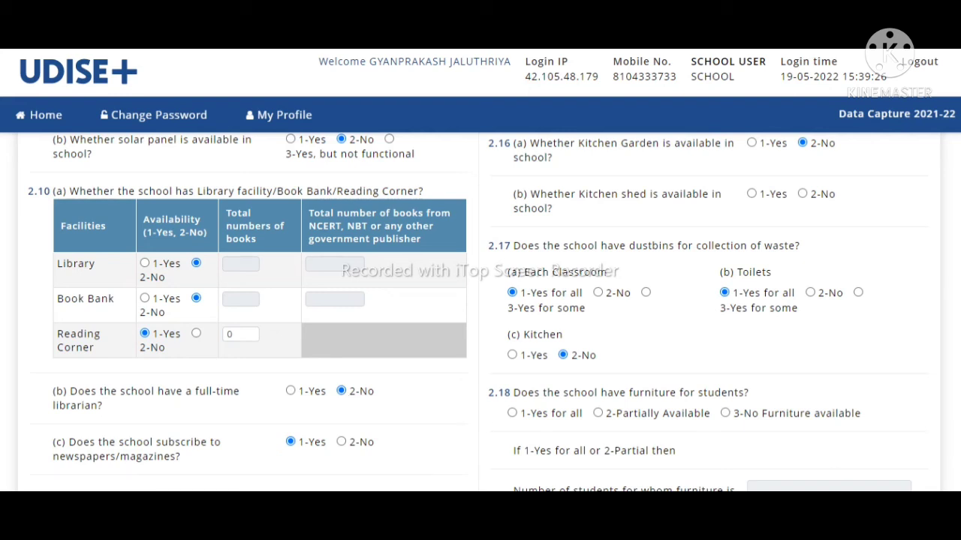
Step: Highlight the question 2.11 text and the playground question text
scroll(480, 313, down, 5)
scroll(480, 312, up, 10)
scroll(480, 312, up, 5)
scroll(481, 312, up, 1)
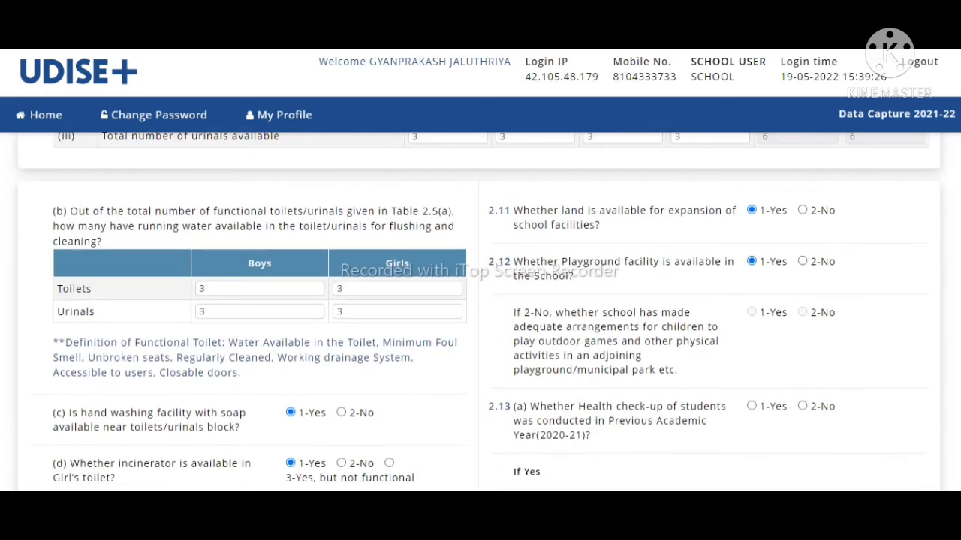
scroll(480, 312, up, 1)
scroll(480, 312, down, 1)
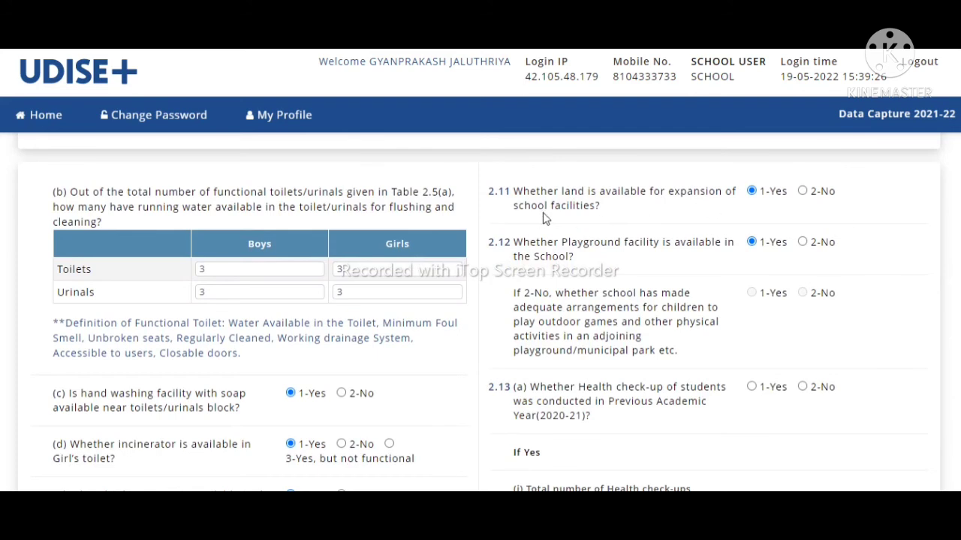
drag(489, 191, 665, 205)
click(672, 214)
drag(568, 242, 660, 257)
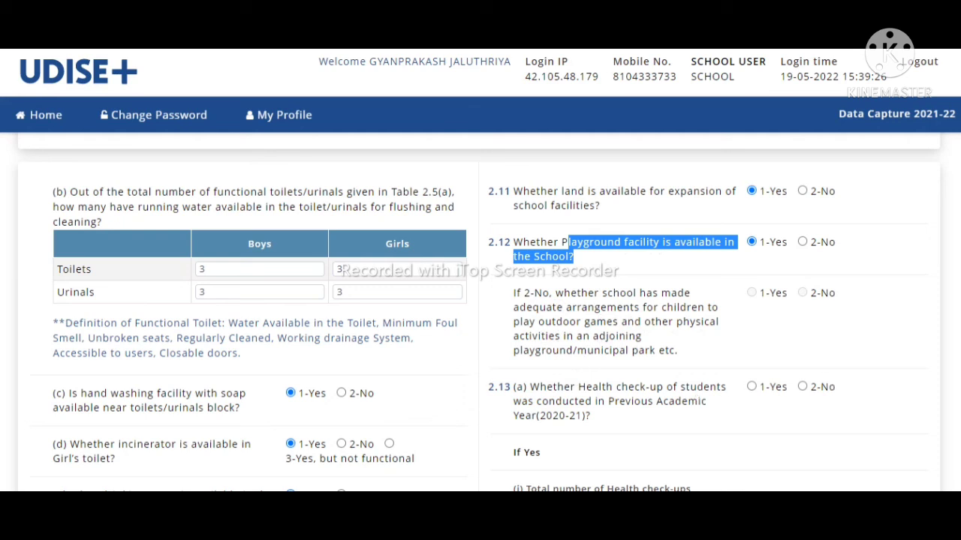
Step: Mark 2.18 student furniture as '1-Yes for all' and continue to the 2.19–2.21 form
scroll(481, 316, down, 5)
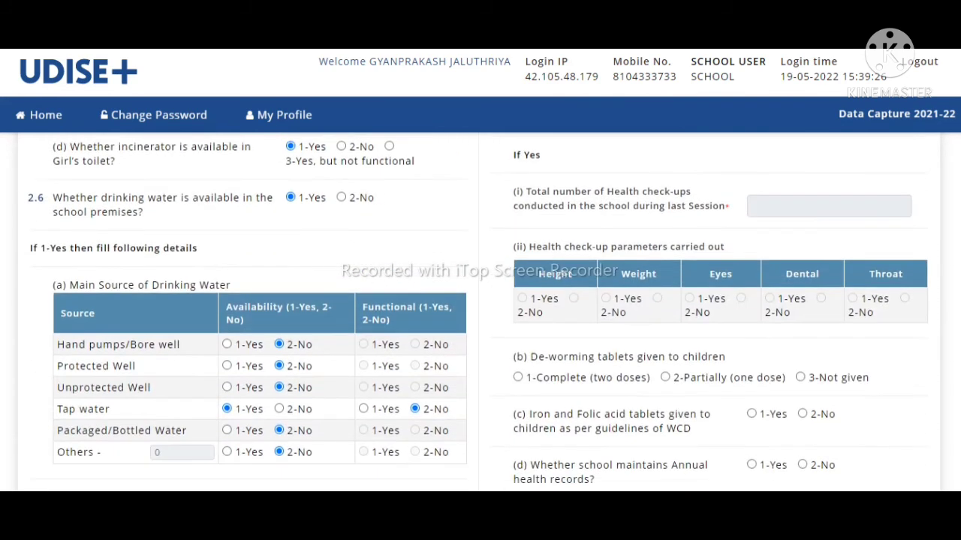
scroll(480, 315, down, 2)
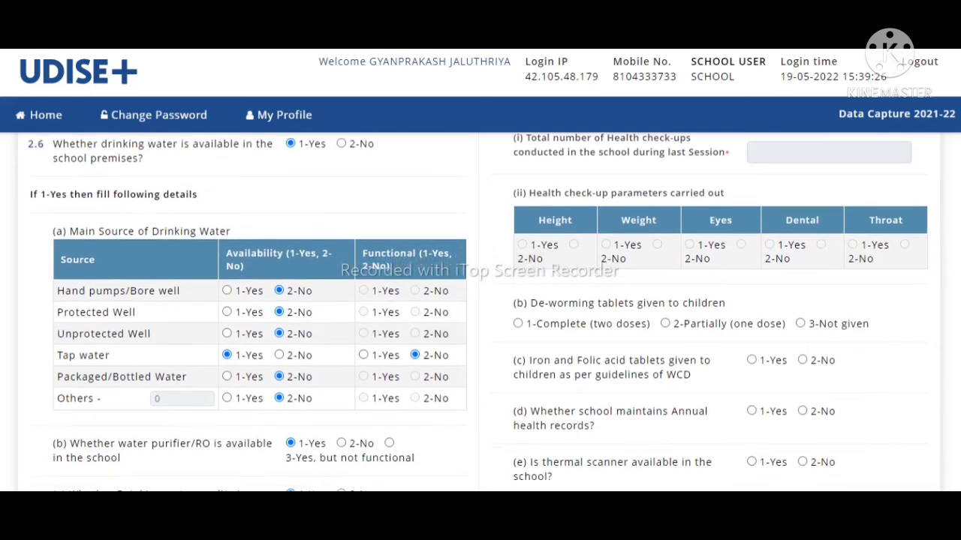
scroll(480, 315, up, 2)
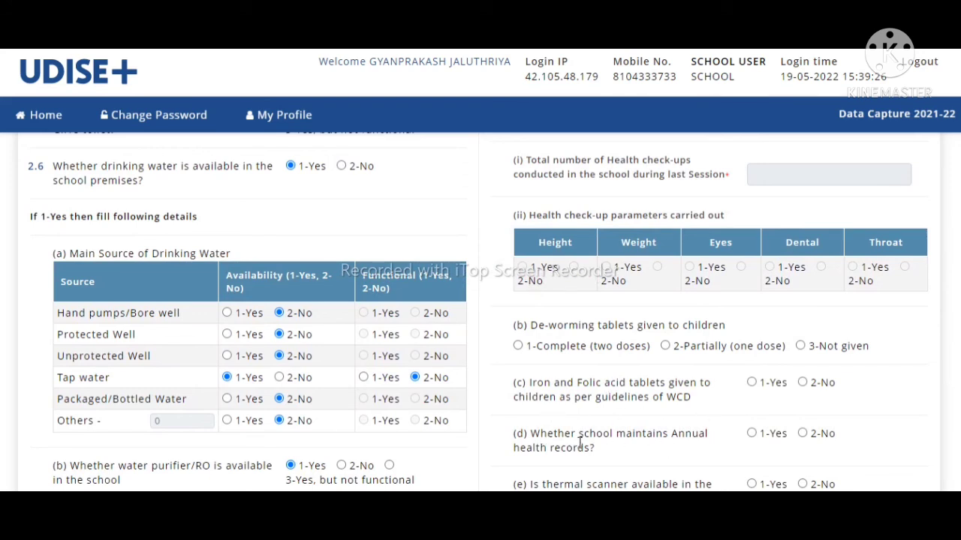
scroll(480, 312, down, 4)
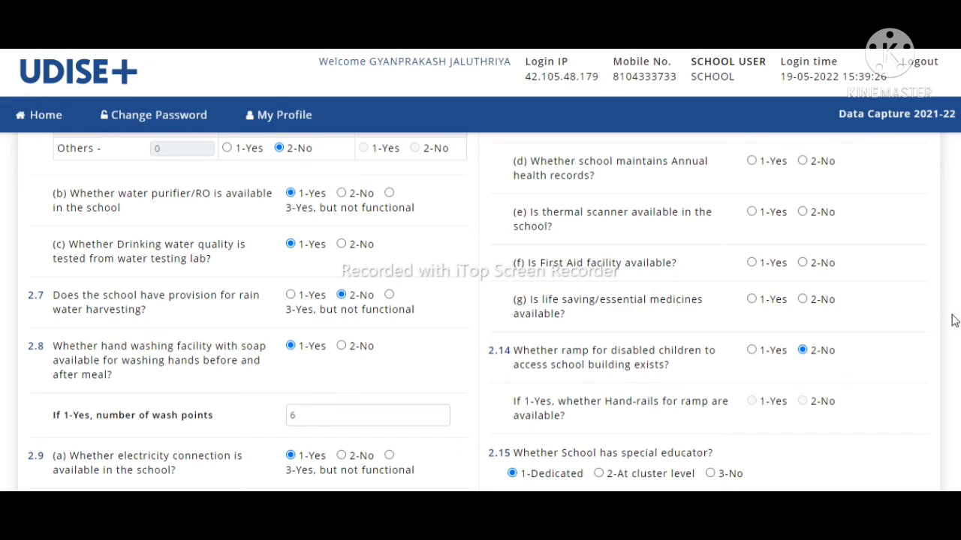
scroll(957, 327, down, 4)
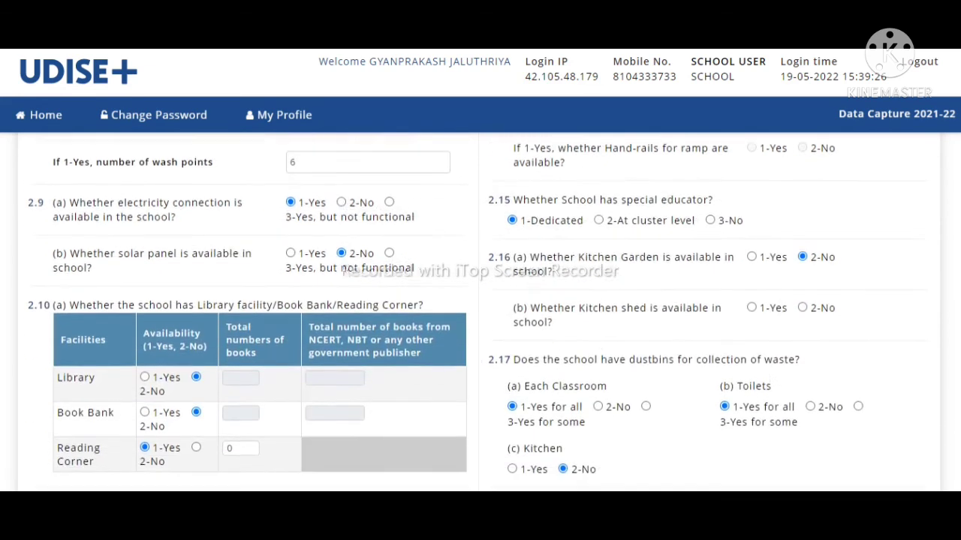
scroll(477, 312, down, 2)
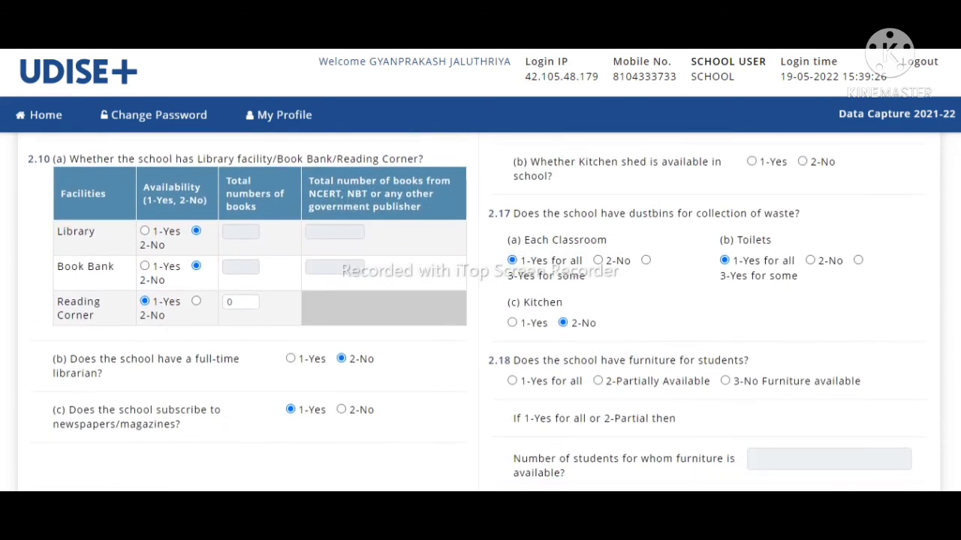
scroll(480, 312, up, 1)
scroll(481, 312, down, 3)
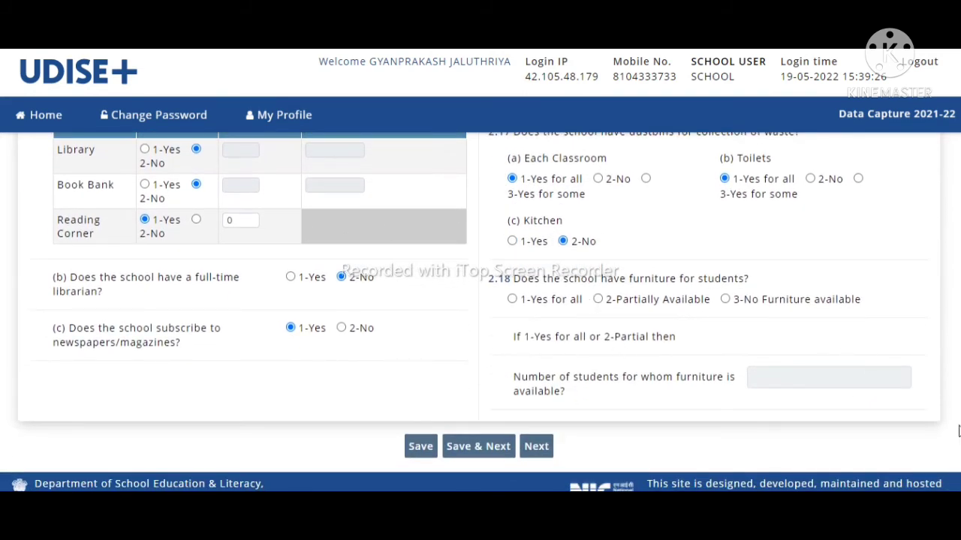
scroll(651, 284, up, 2)
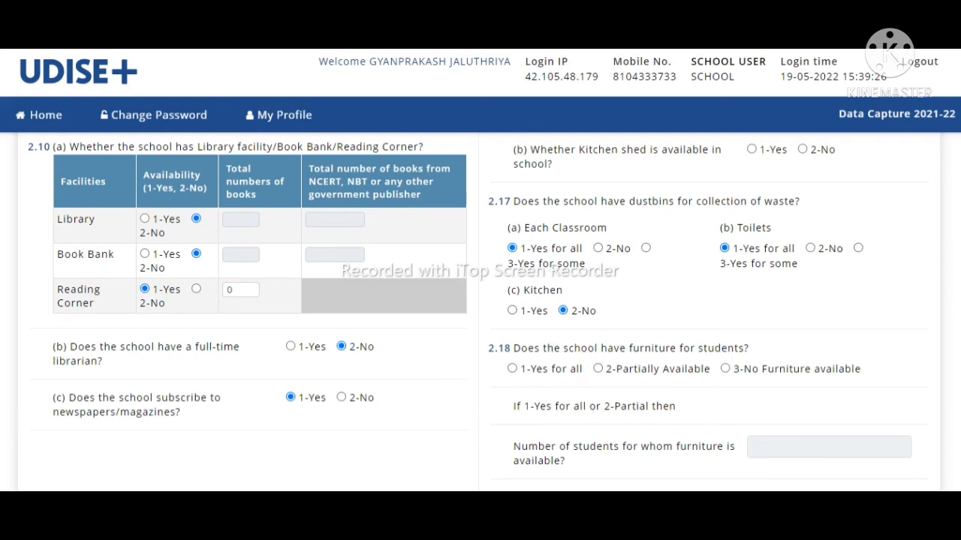
scroll(481, 312, down, 1)
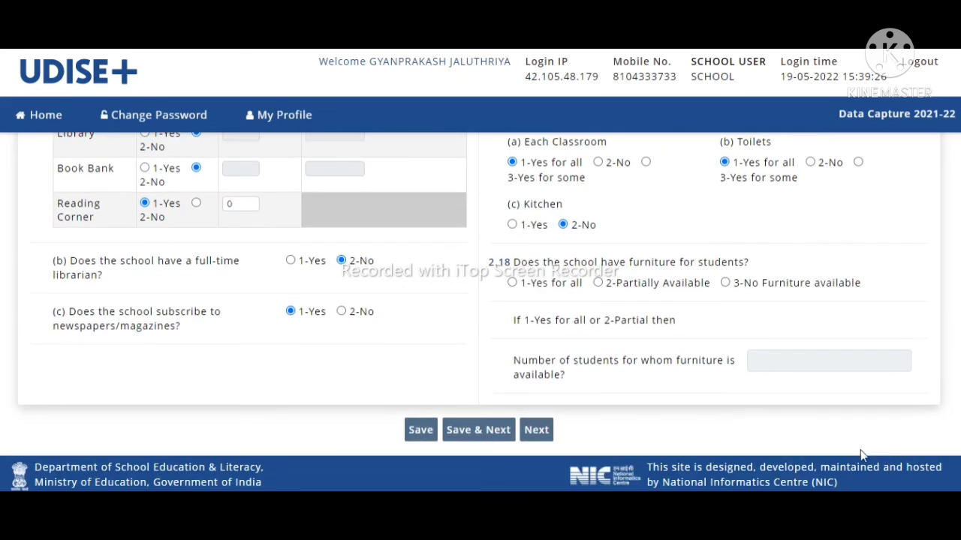
click(513, 283)
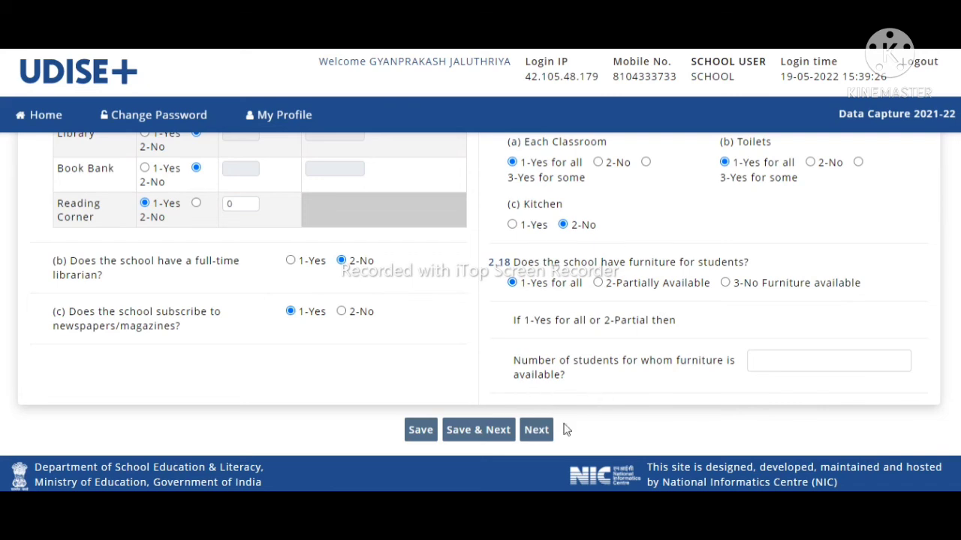
click(542, 434)
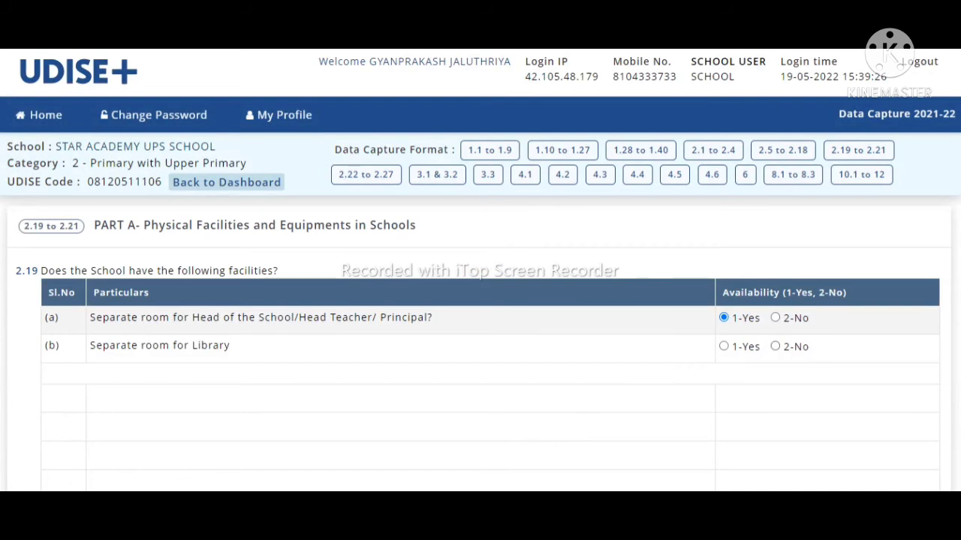
Step: Highlight the higher secondary note in question 2.20
scroll(480, 308, down, 1)
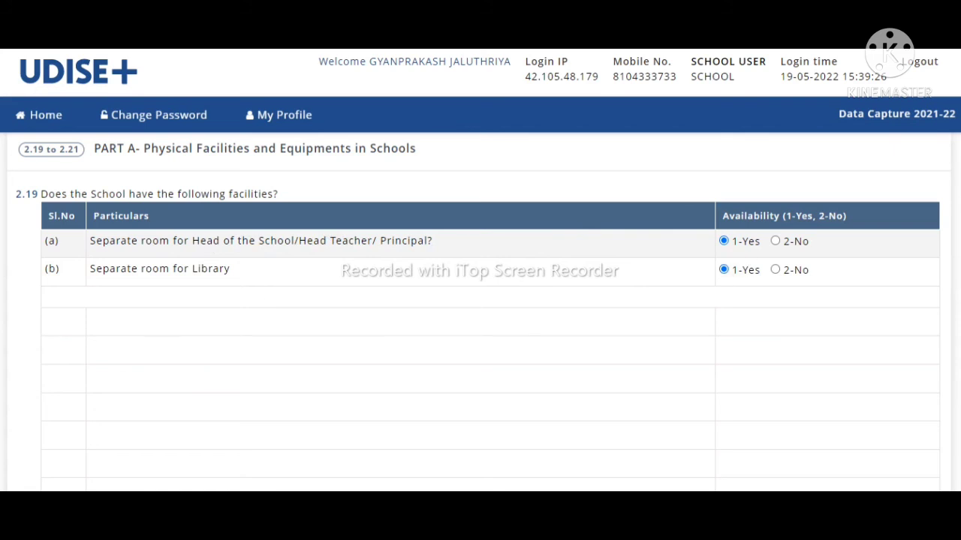
scroll(480, 315, down, 4)
scroll(481, 315, up, 2)
scroll(480, 316, down, 2)
scroll(480, 311, down, 4)
scroll(480, 311, up, 2)
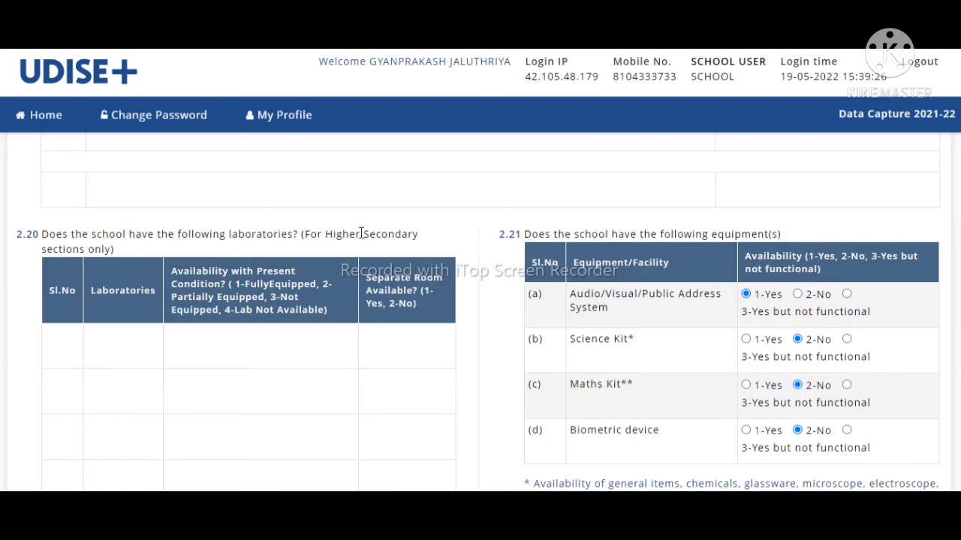
drag(418, 238, 229, 246)
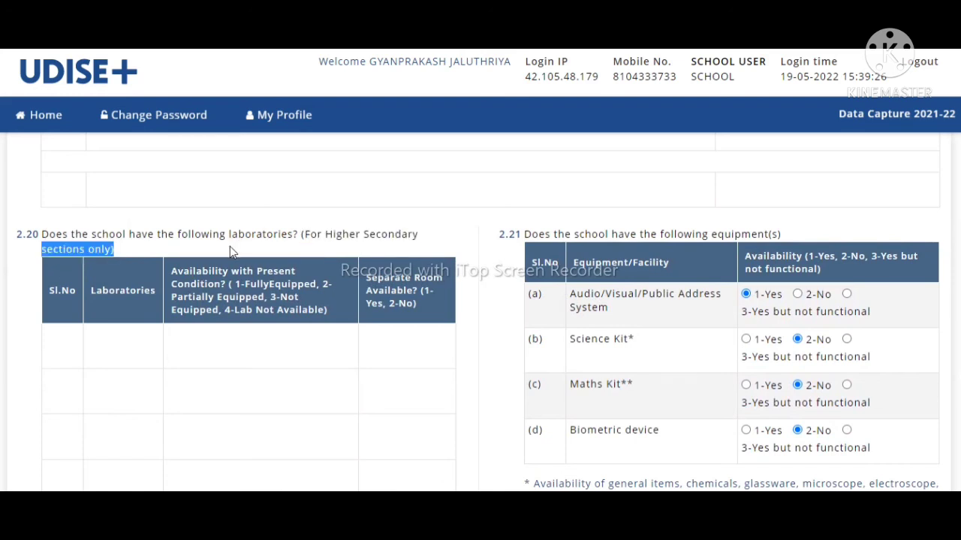
click(126, 327)
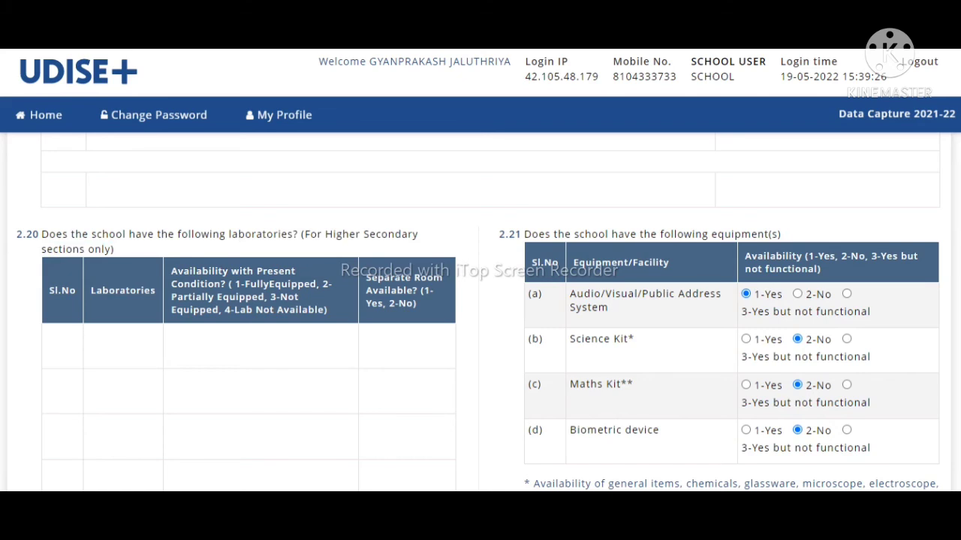
Step: Highlight the Science Kit row and leave its answer as No
scroll(480, 312, down, 4)
scroll(480, 312, up, 5)
scroll(481, 312, down, 3)
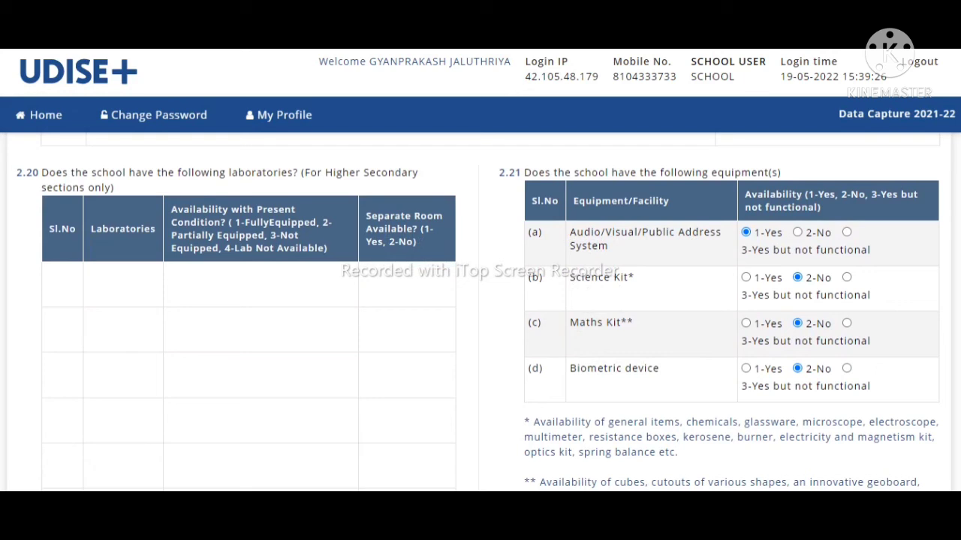
drag(570, 279, 847, 285)
click(847, 278)
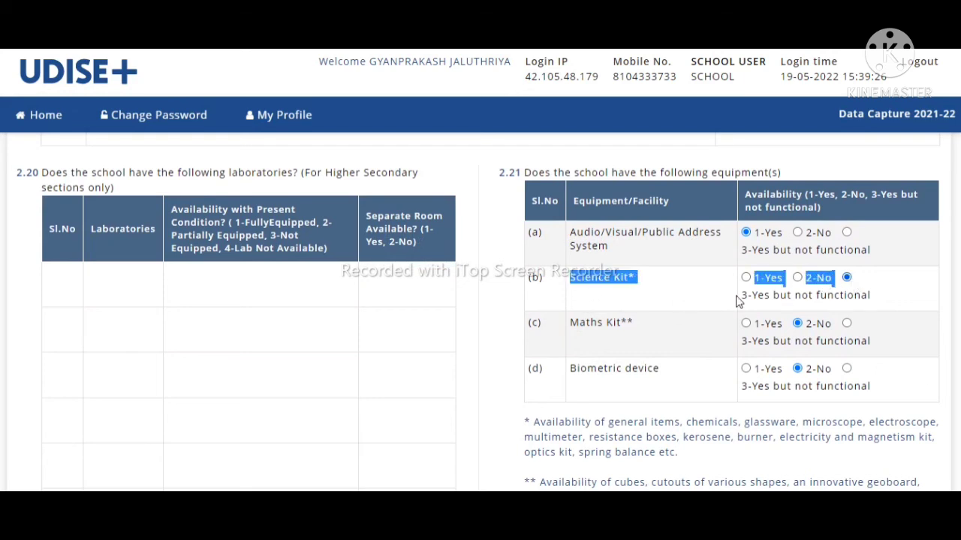
click(797, 279)
Step: Highlight the Maths Kit row and continue to the 2.22–2.27 Computers and Digital Initiatives page
drag(579, 324, 898, 343)
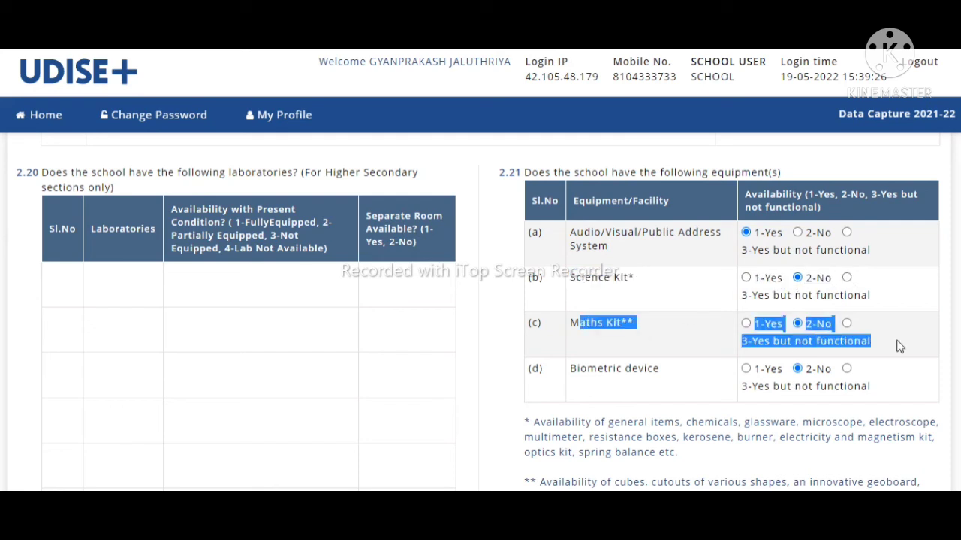
click(899, 343)
scroll(480, 312, down, 3)
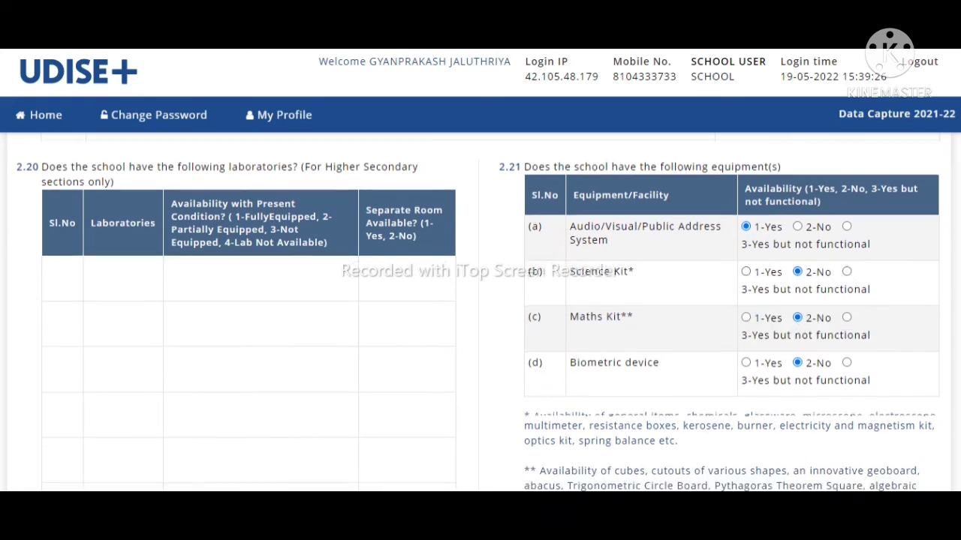
scroll(480, 312, up, 3)
scroll(481, 313, up, 3)
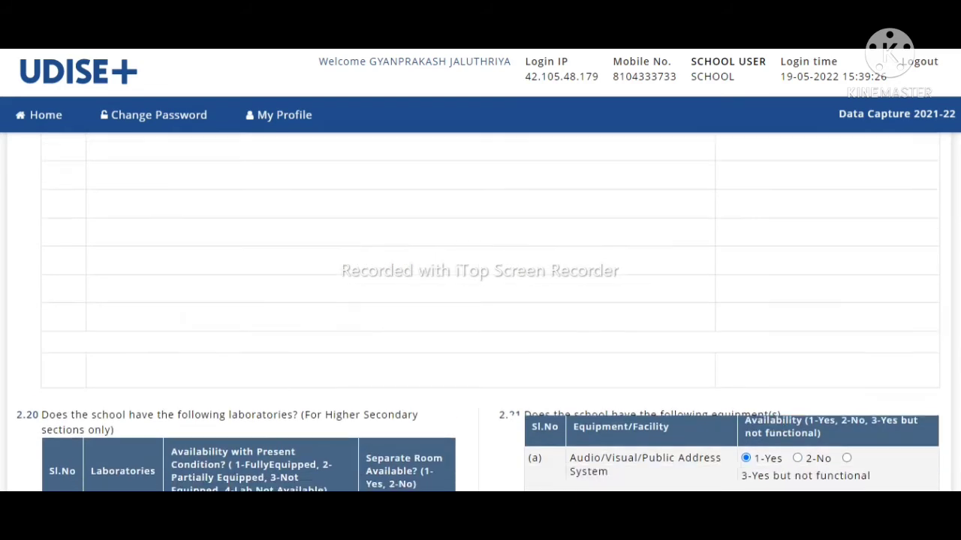
scroll(480, 312, down, 5)
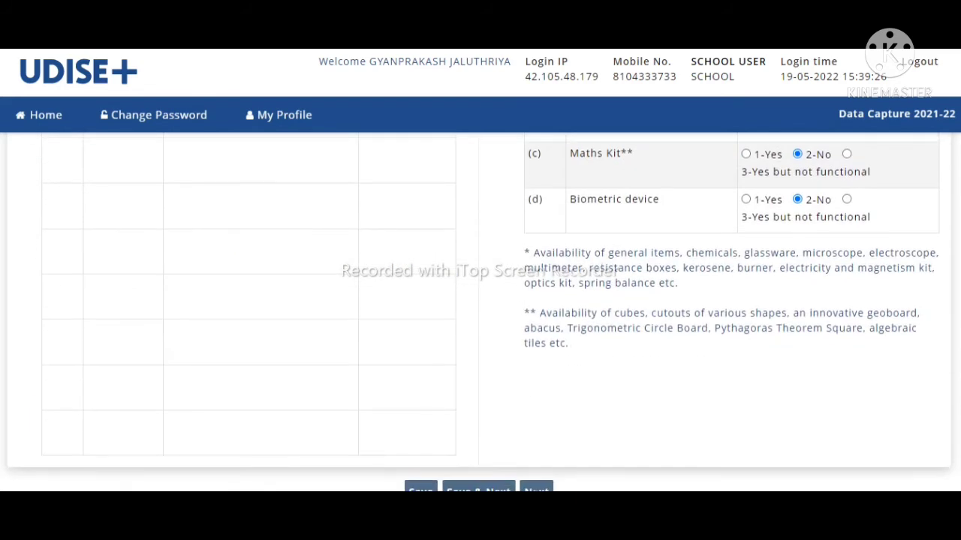
click(536, 490)
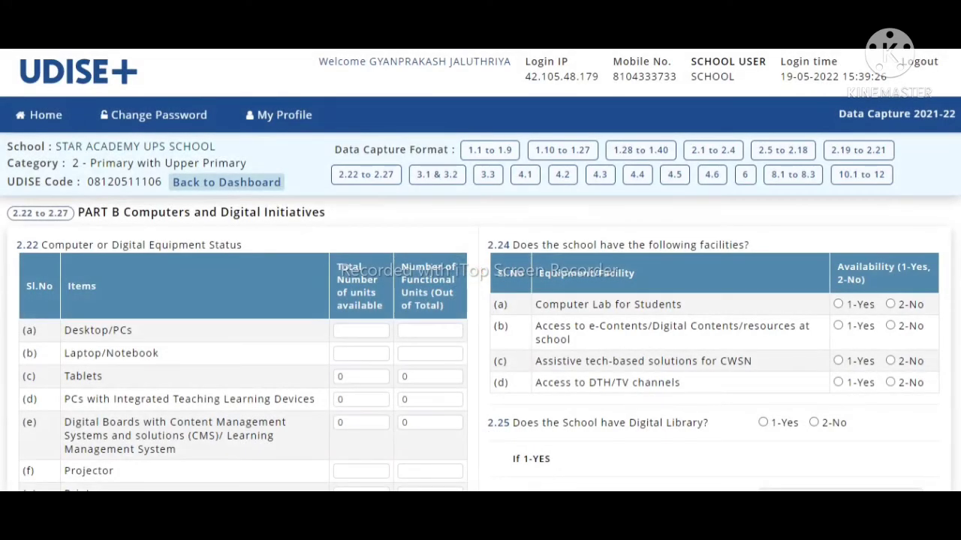
Step: Answer 2.23 internet facility as 1-Yes, leaving the internet type unselected
scroll(481, 313, down, 1)
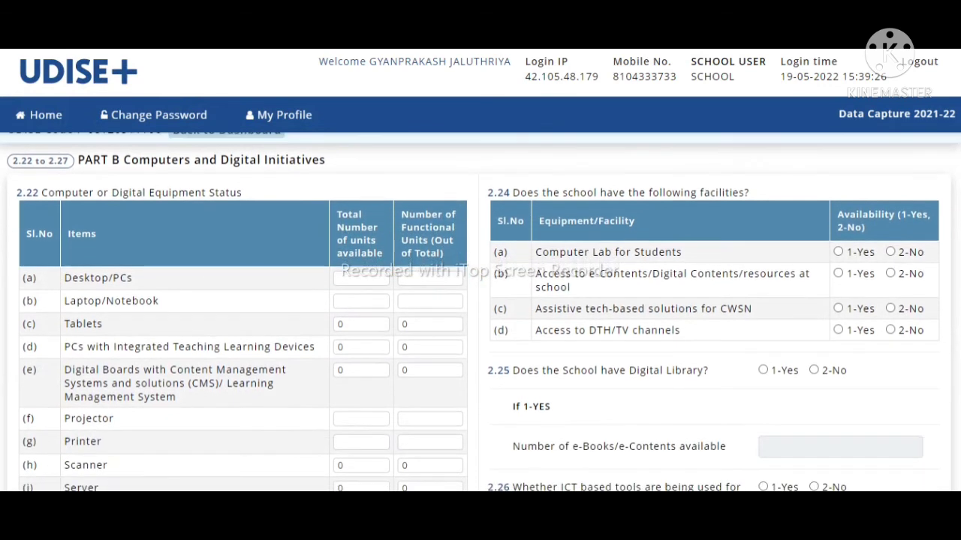
scroll(481, 313, down, 1)
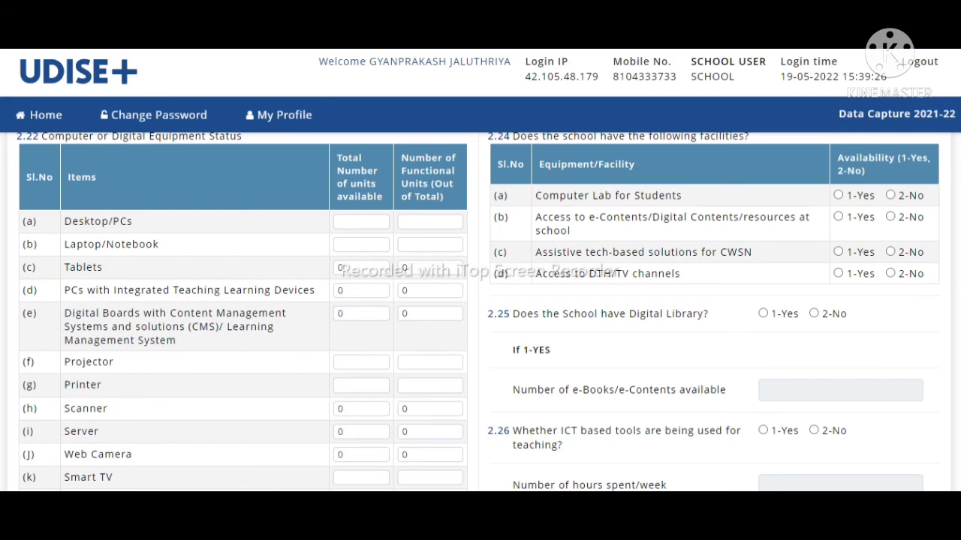
scroll(478, 312, down, 5)
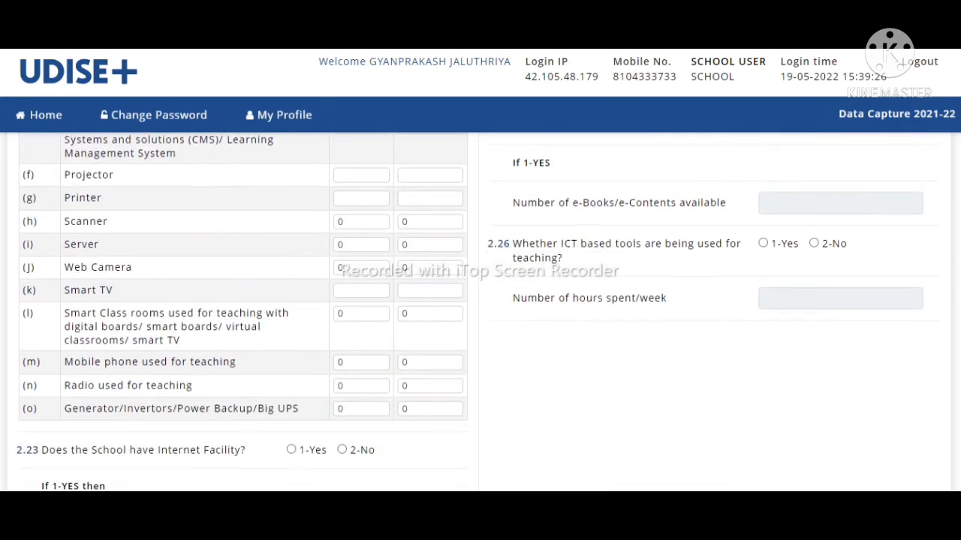
scroll(478, 312, down, 3)
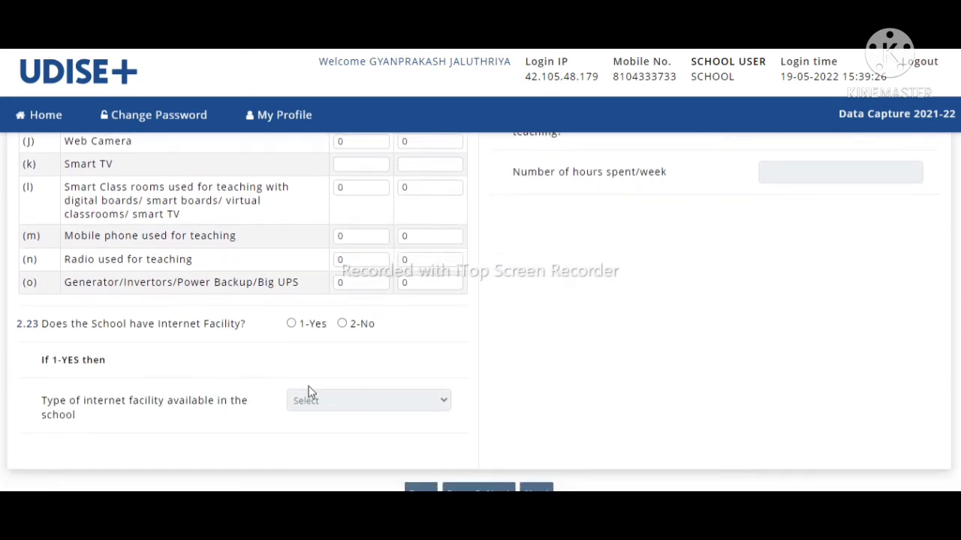
click(293, 325)
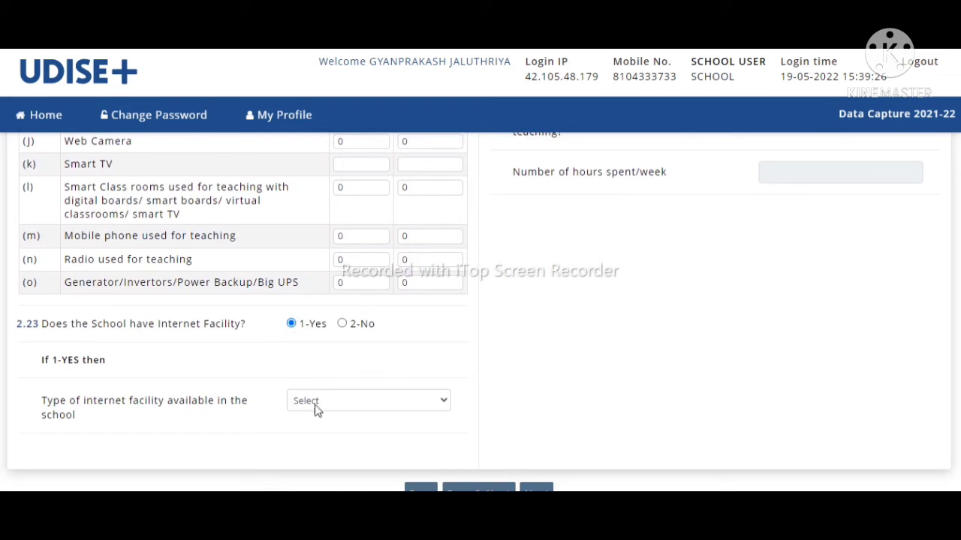
click(339, 403)
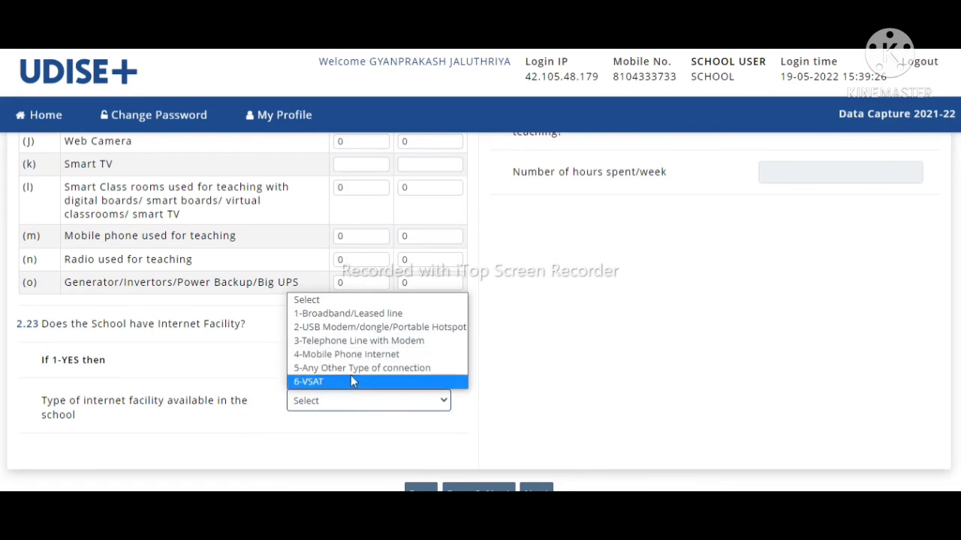
click(335, 418)
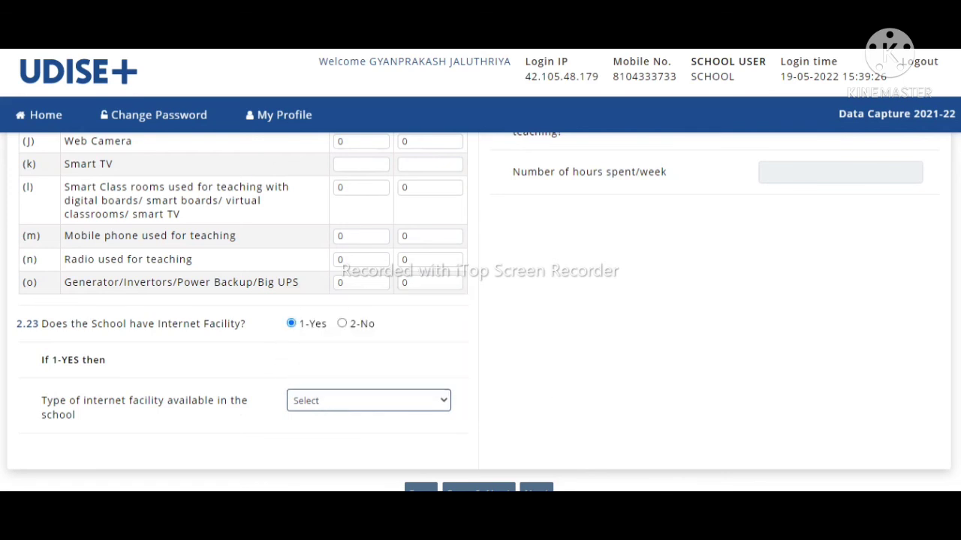
Step: Highlight the Computer Lab for Students text and go on to the 3.1 & 3.2 staff page
scroll(481, 300, up, 5)
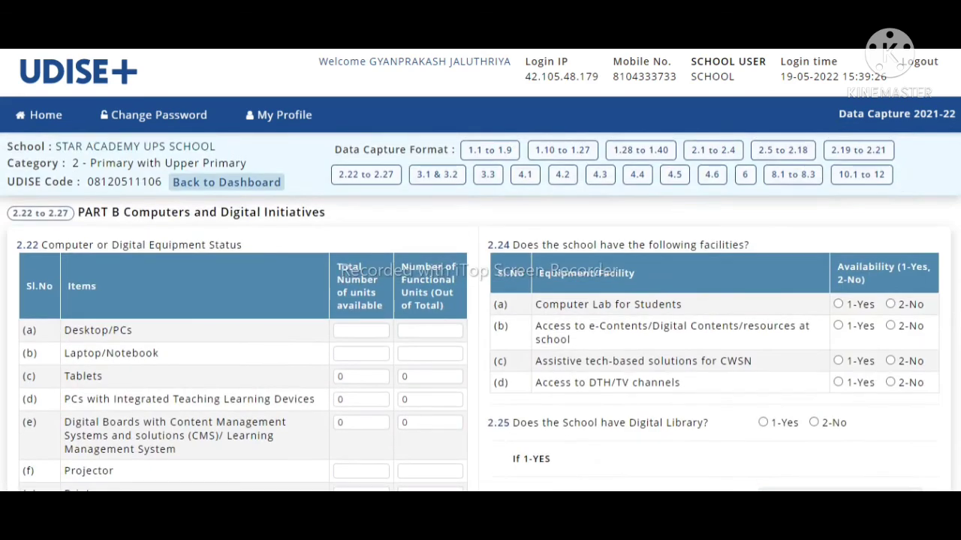
scroll(538, 210, down, 1)
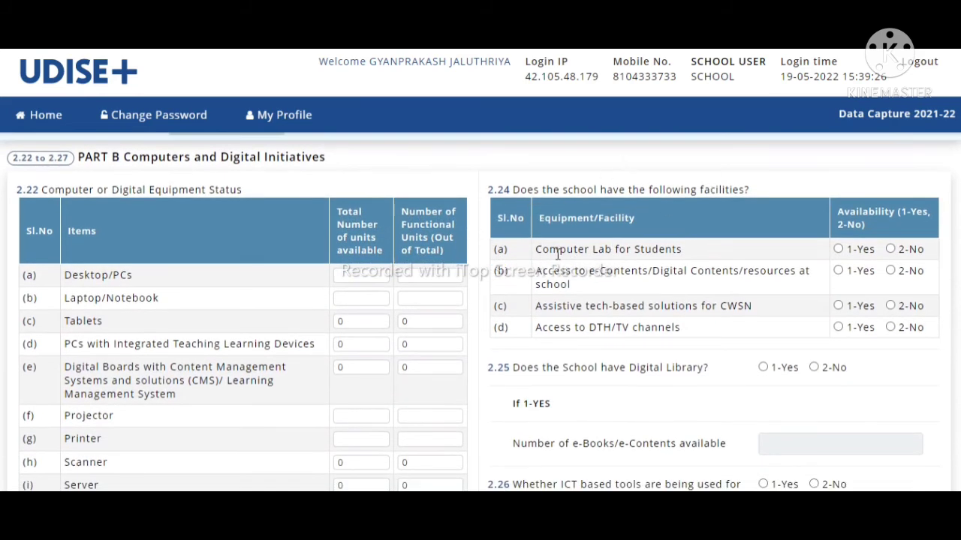
drag(538, 250, 724, 245)
click(724, 245)
scroll(513, 246, down, 3)
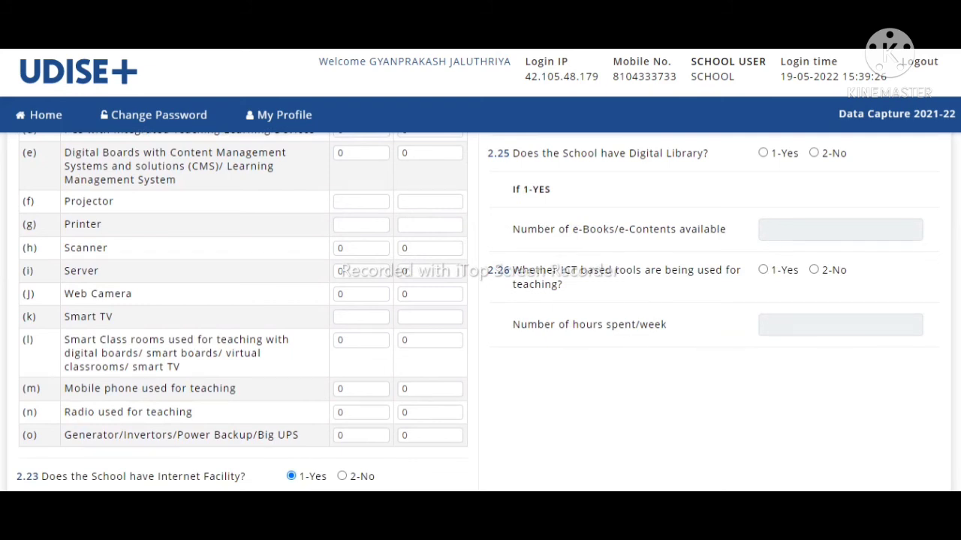
scroll(780, 303, down, 3)
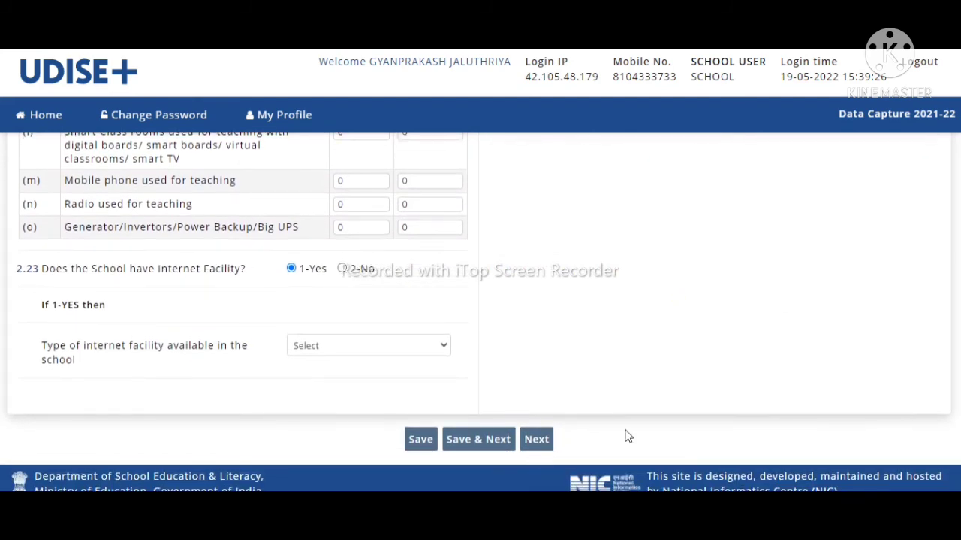
click(539, 448)
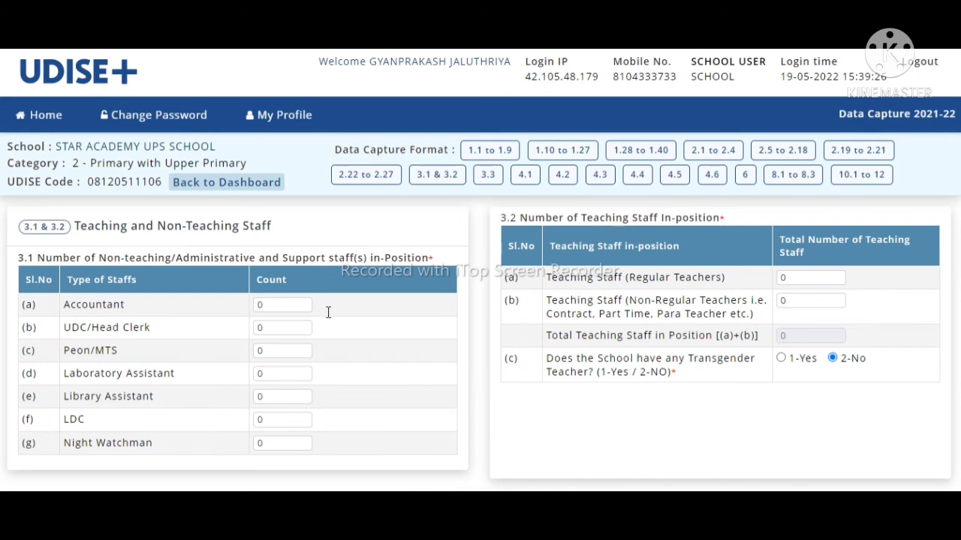
Step: Review the 3.1 & 3.2 staff counts, all 0, and continue to 3.3 teacher details
scroll(480, 312, down, 1)
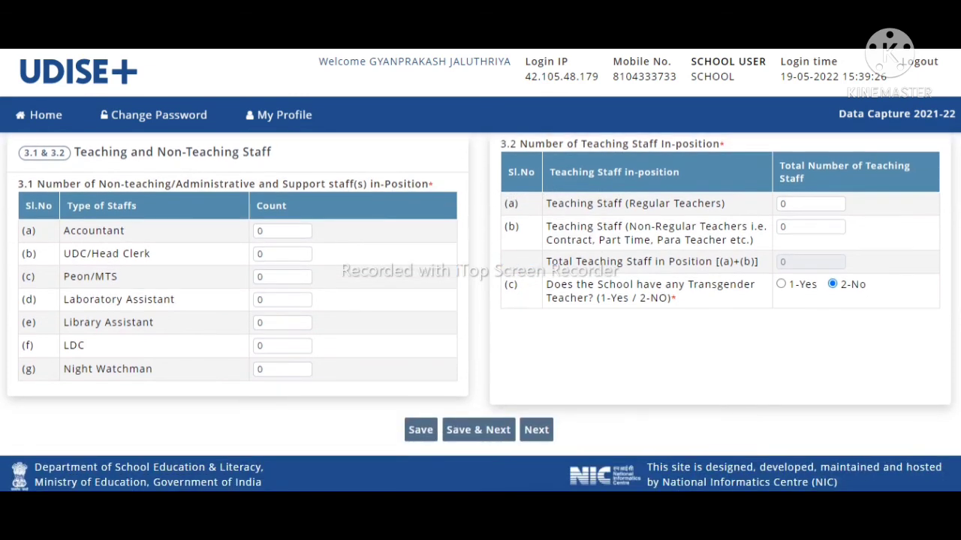
scroll(480, 312, up, 1)
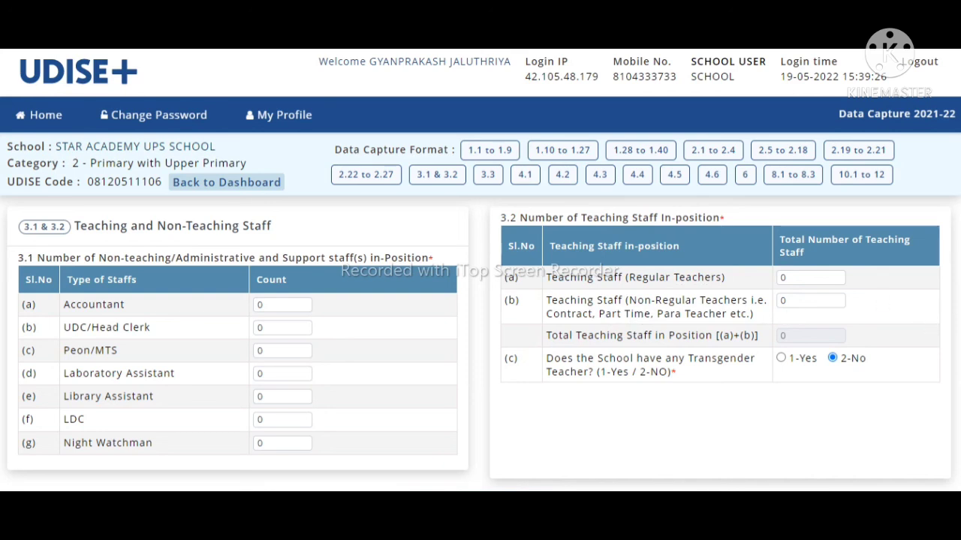
scroll(480, 312, down, 1)
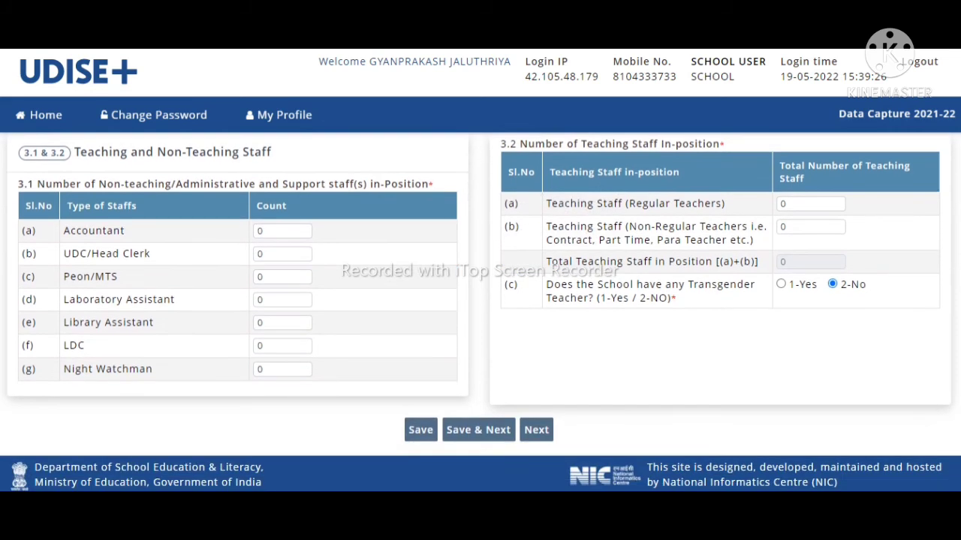
scroll(480, 313, up, 1)
scroll(480, 312, down, 1)
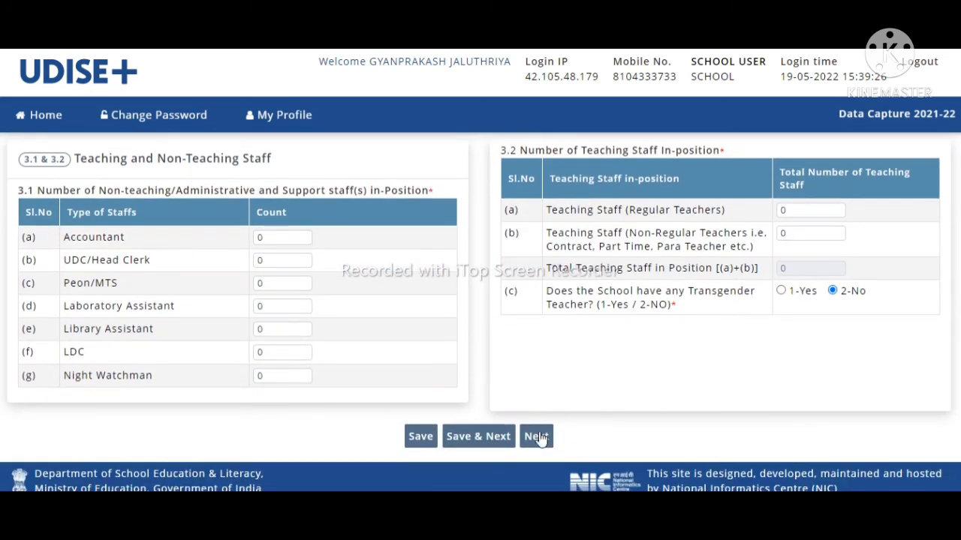
click(538, 437)
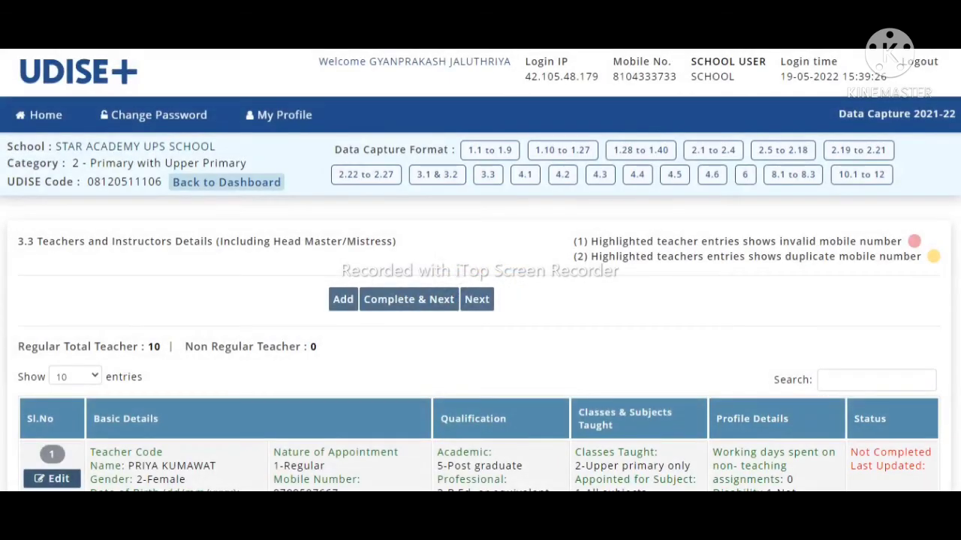
Step: Highlight the school details and section list, then scroll through the 3.3 teacher table
drag(6, 146, 887, 150)
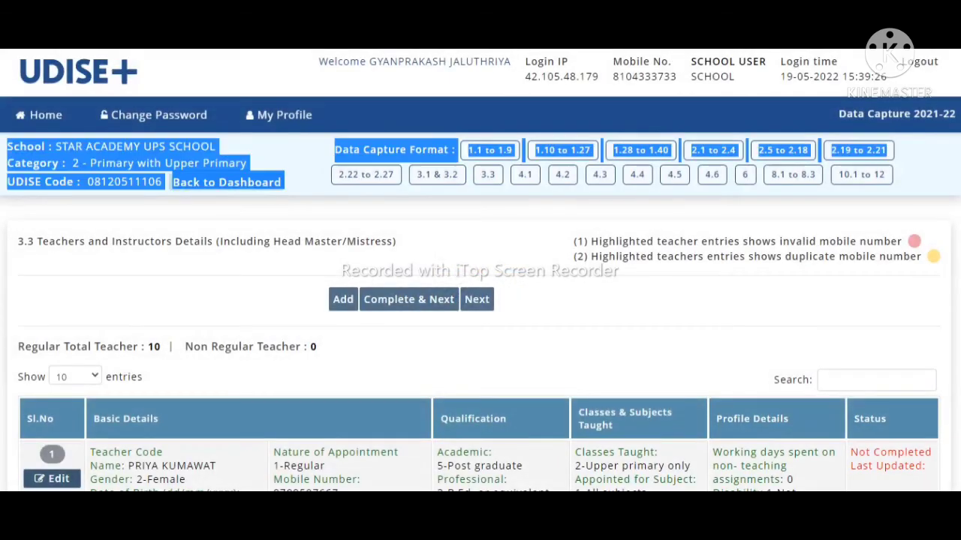
click(806, 255)
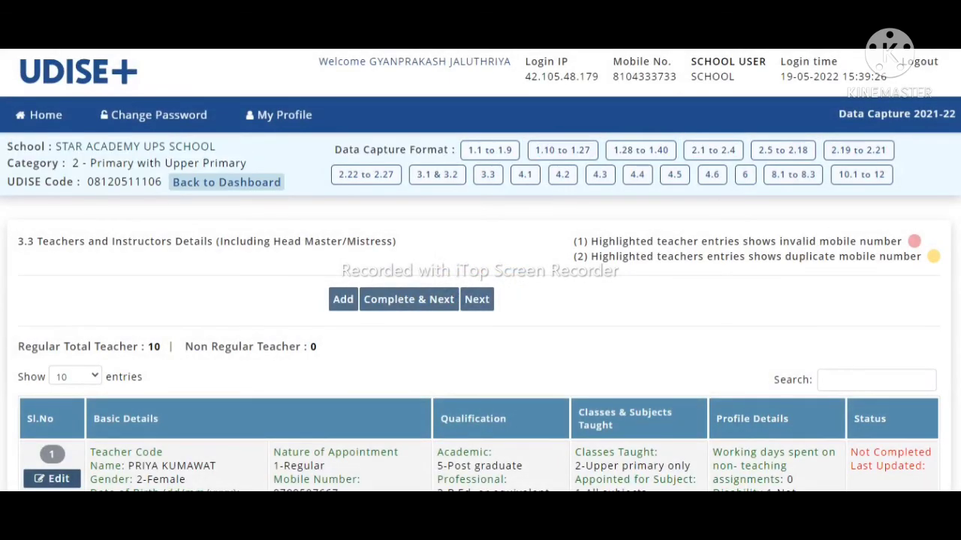
drag(7, 146, 886, 174)
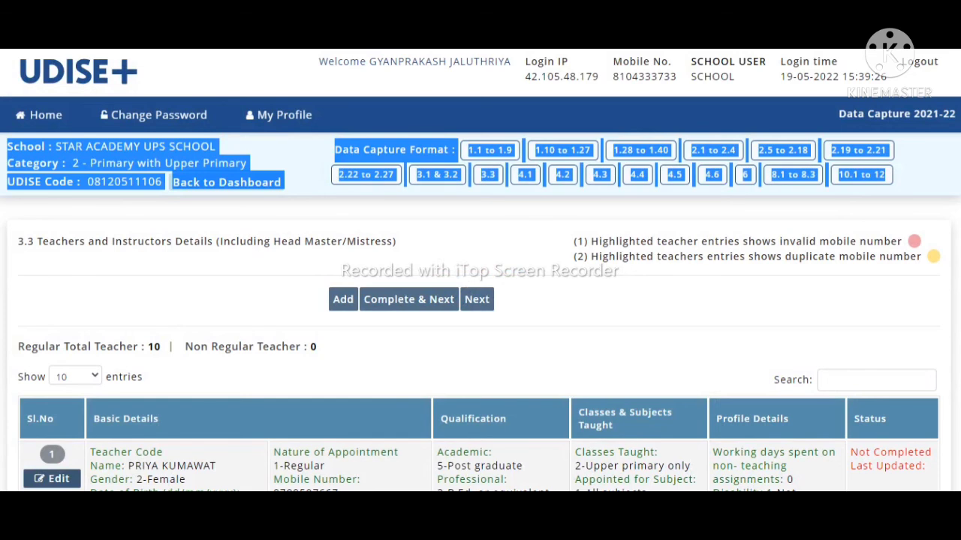
scroll(960, 204, down, 3)
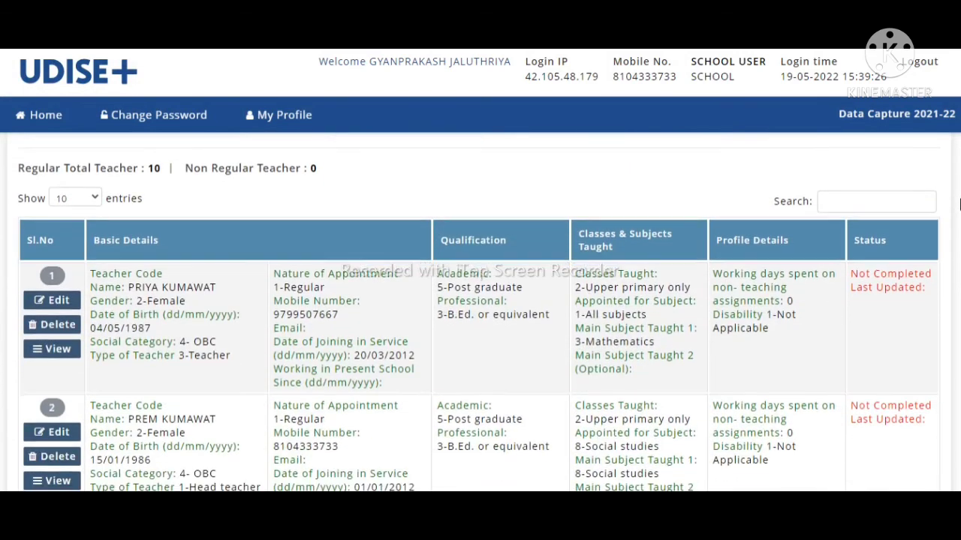
scroll(959, 204, up, 1)
scroll(960, 204, down, 1)
scroll(479, 313, down, 1)
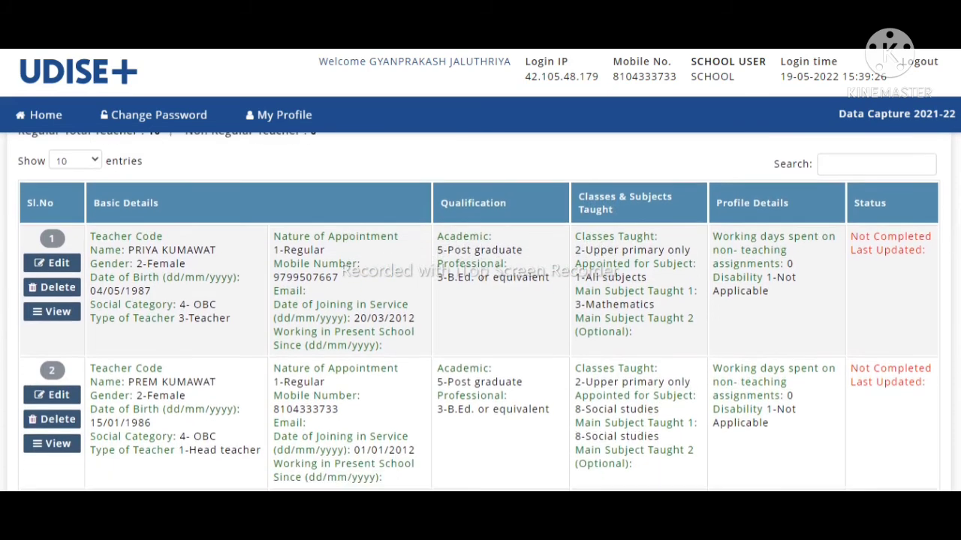
scroll(479, 312, down, 4)
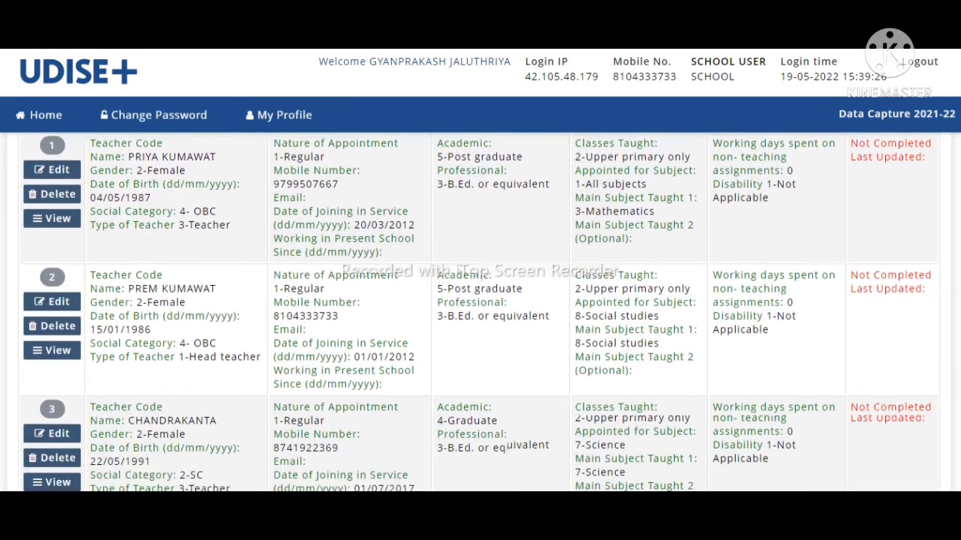
scroll(478, 312, up, 5)
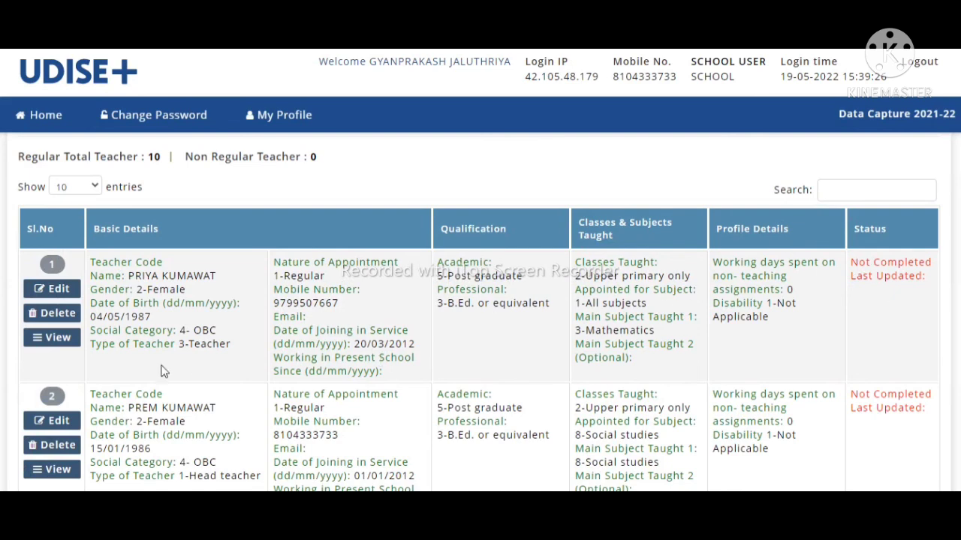
Step: View the first teacher's full details, close them, and open that record for editing
click(44, 339)
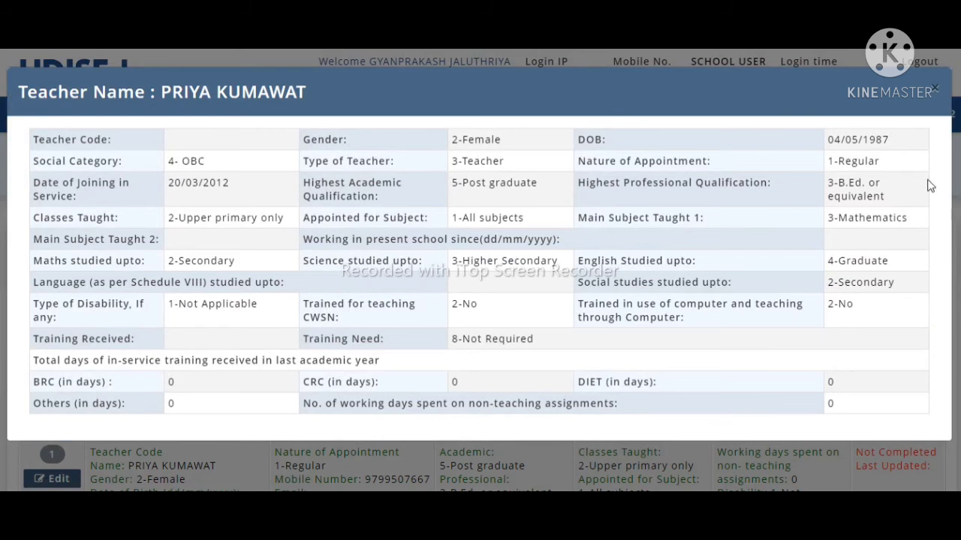
click(934, 90)
scroll(480, 315, down, 5)
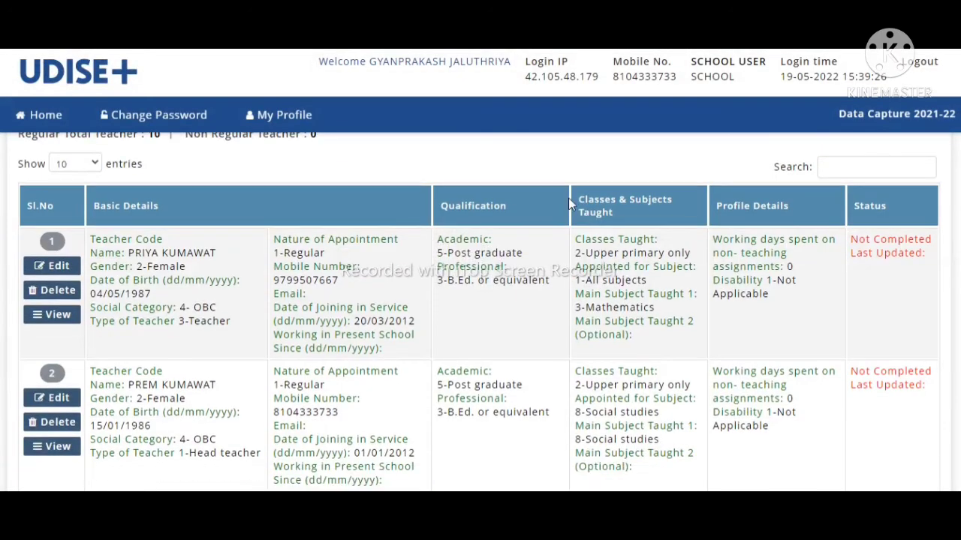
click(51, 266)
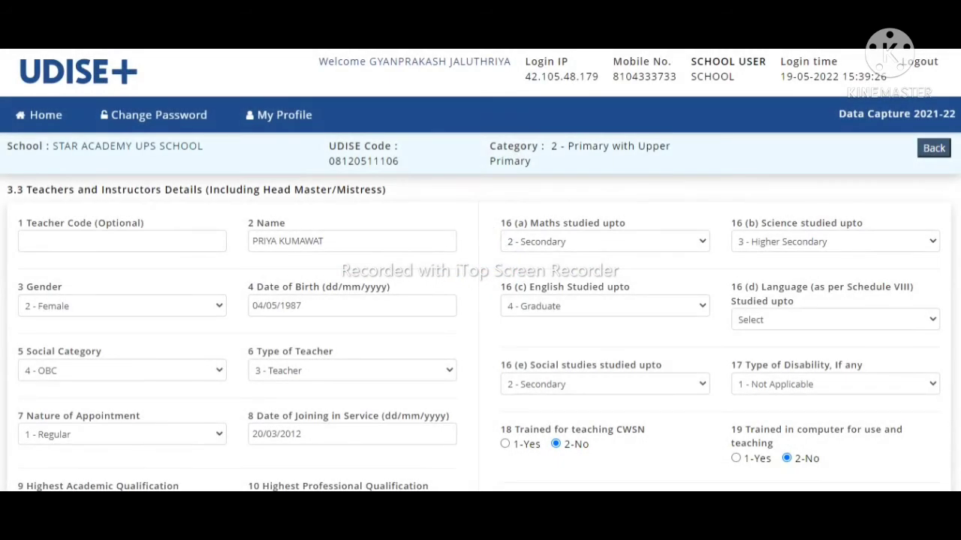
Step: Save the teacher's first page and set language studied up to '2 - Secondary'
scroll(480, 312, down, 5)
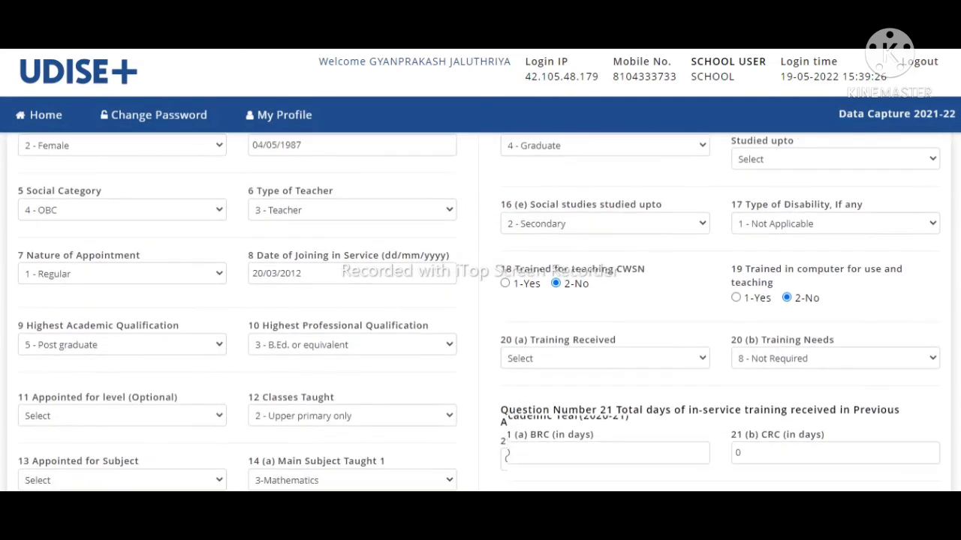
scroll(753, 447, down, 3)
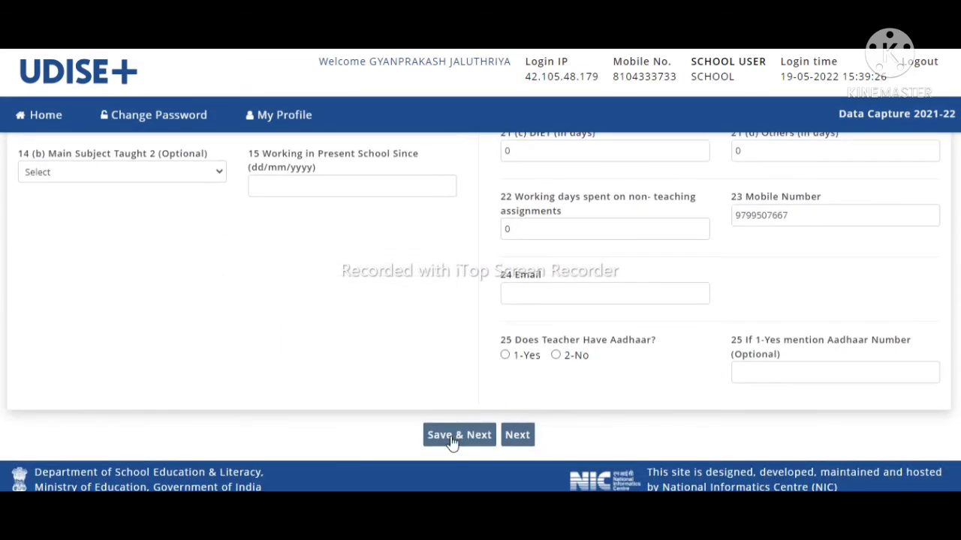
click(452, 442)
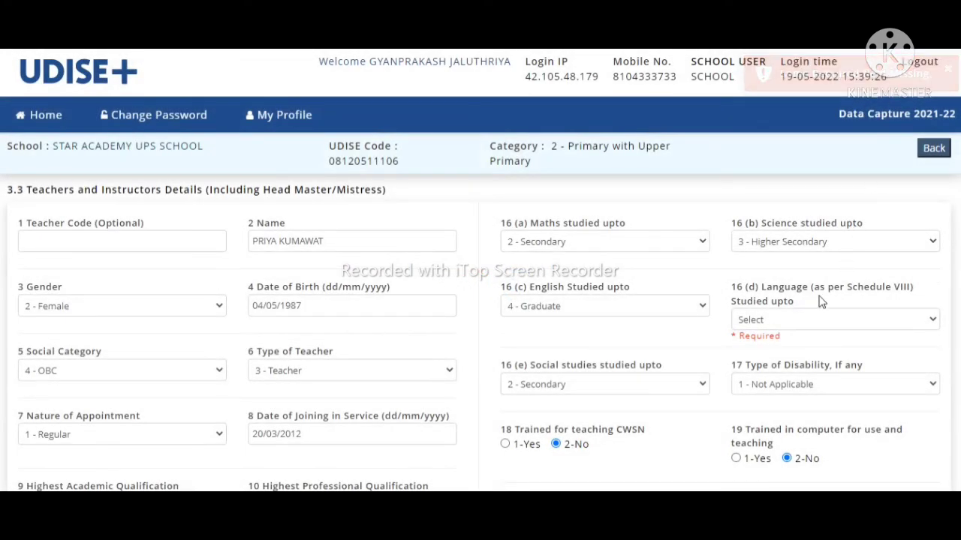
click(842, 321)
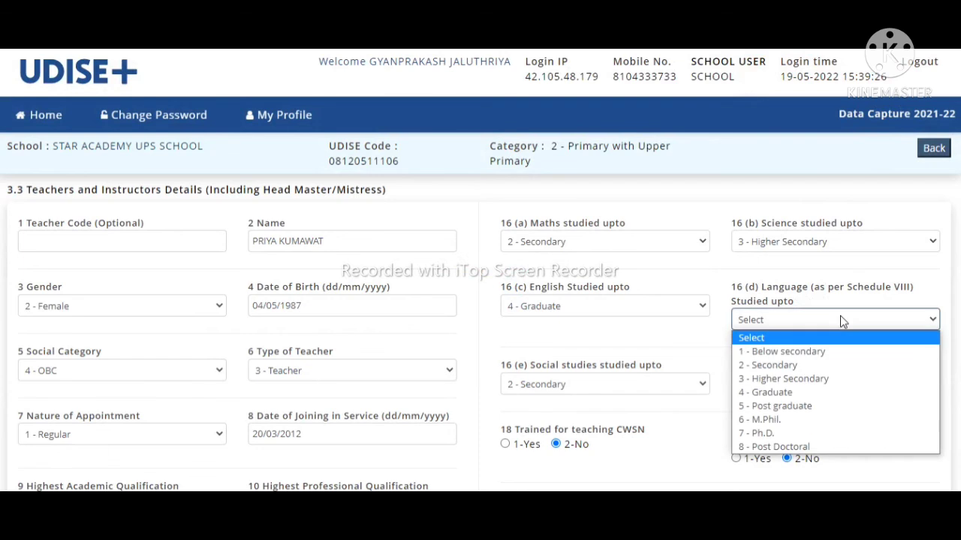
click(809, 365)
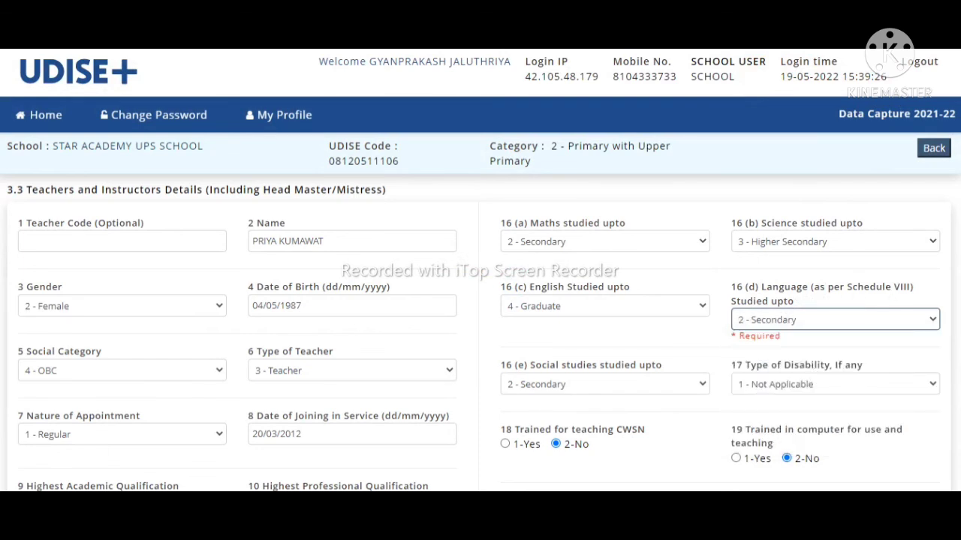
Step: Set 20(a) Training Received to '1 - Subject knowledge' and proceed to questions 26–37
scroll(631, 314, down, 3)
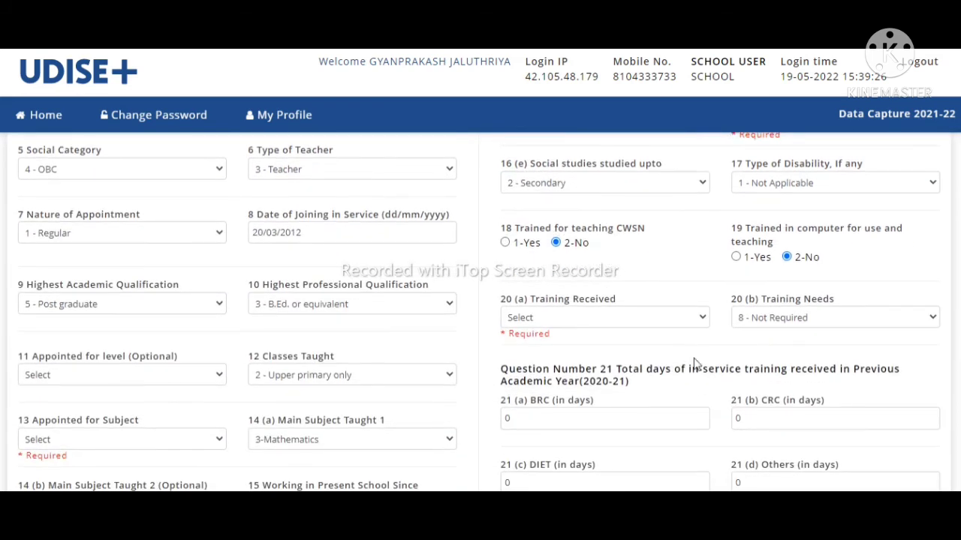
click(626, 316)
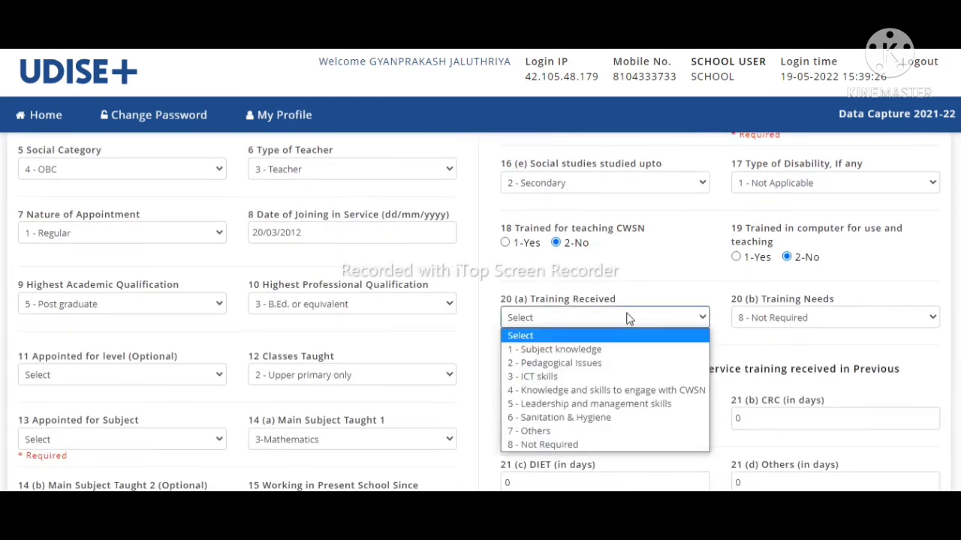
click(609, 353)
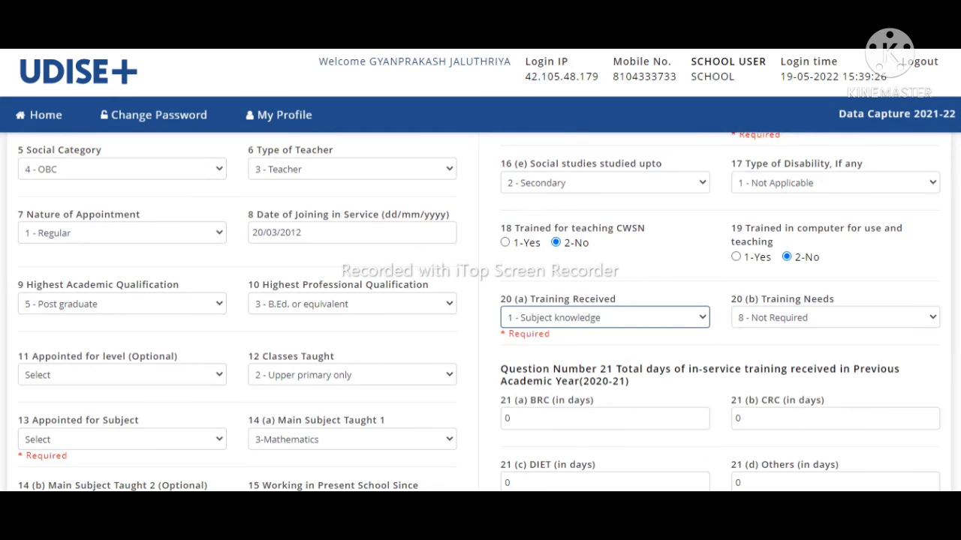
scroll(601, 364, down, 2)
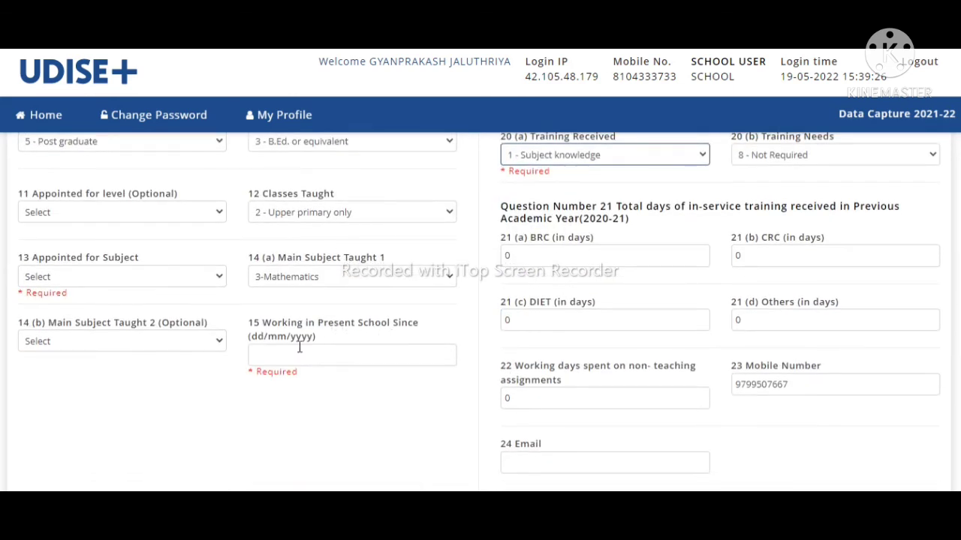
click(273, 351)
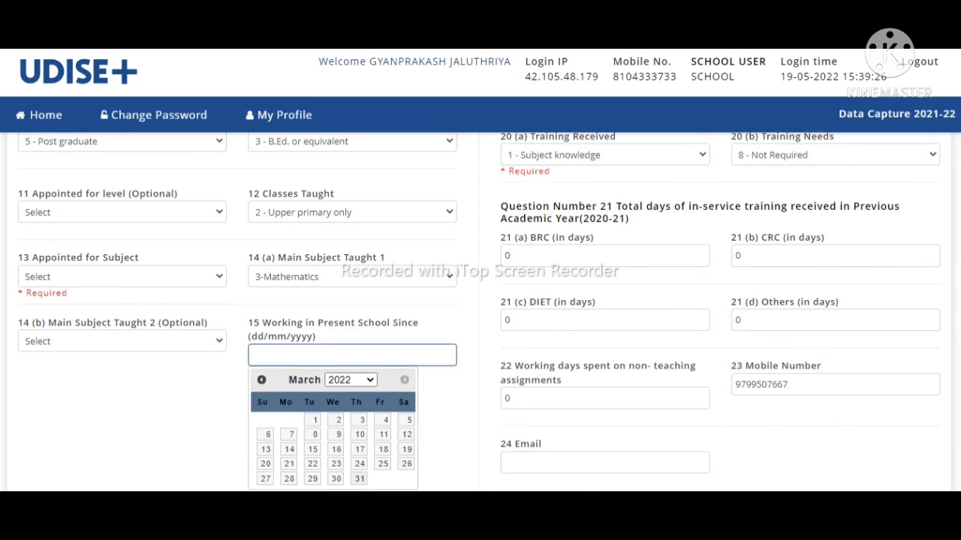
scroll(480, 312, down, 3)
scroll(480, 312, up, 7)
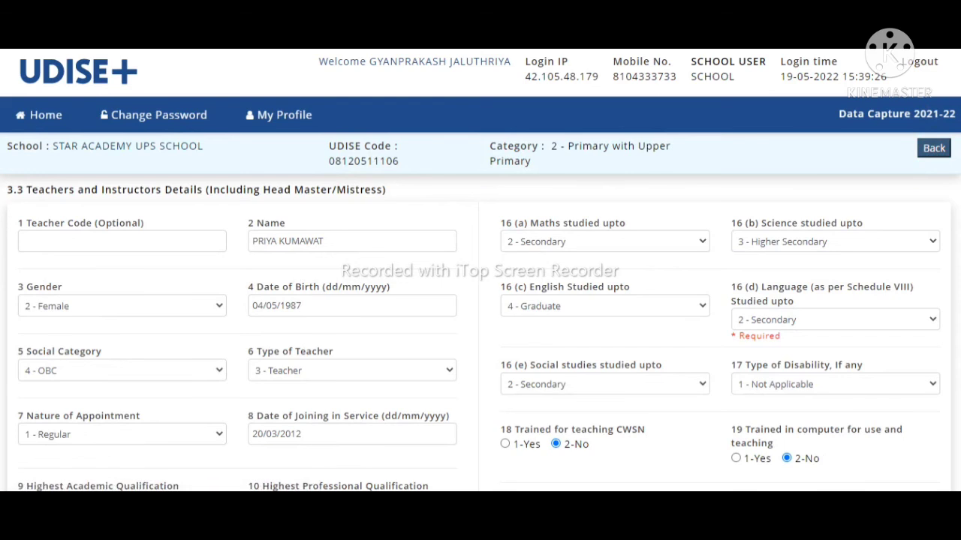
scroll(553, 442, down, 5)
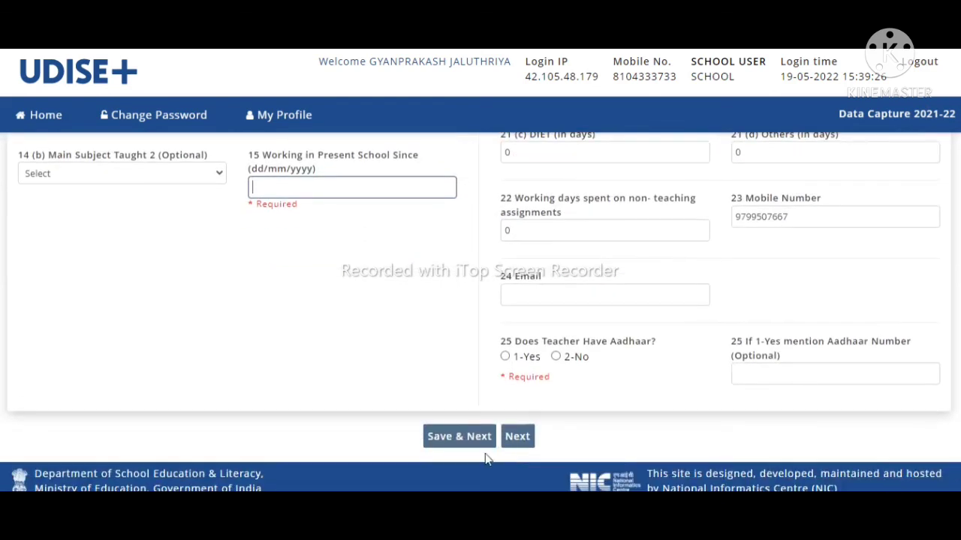
click(518, 440)
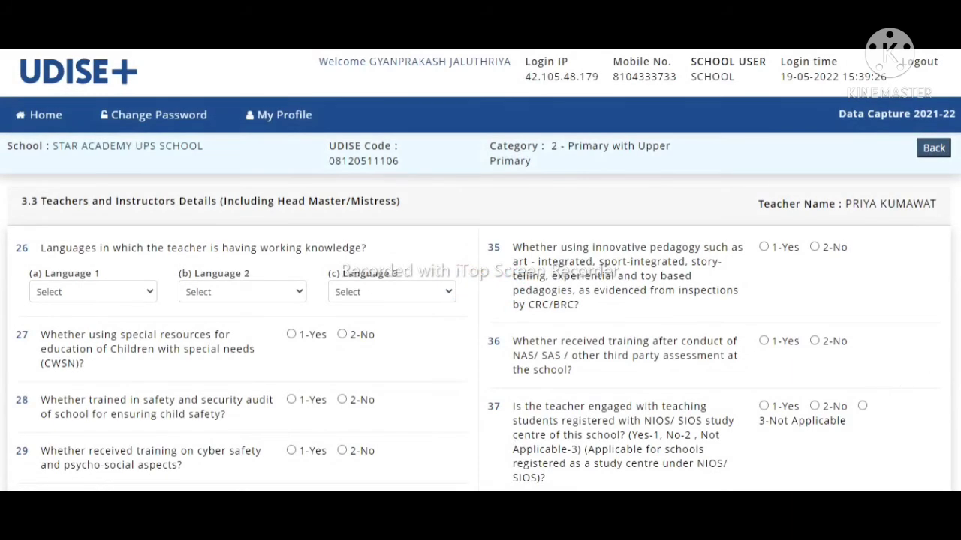
Step: Go back from the teacher record to the 3.3 teacher list
scroll(481, 311, down, 8)
scroll(480, 311, up, 2)
scroll(480, 312, up, 6)
click(933, 149)
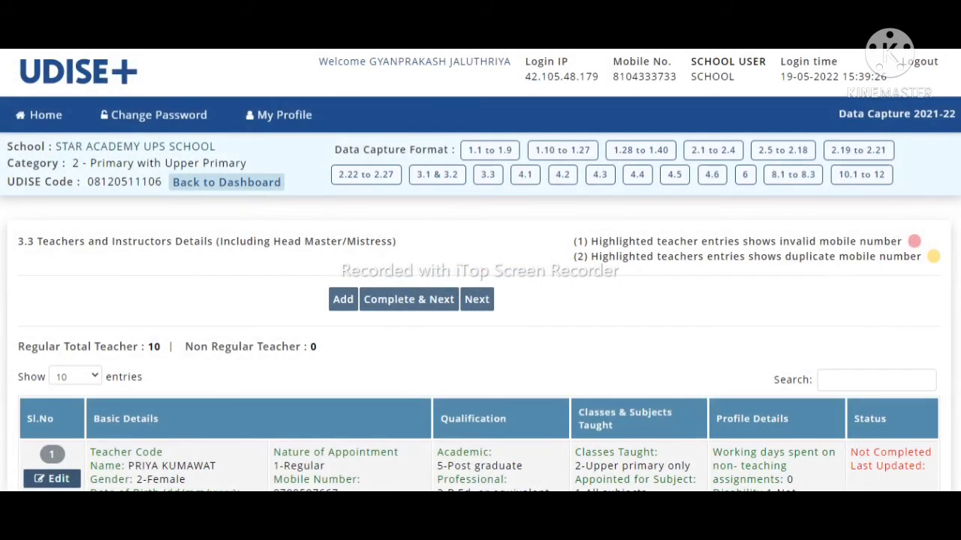
Step: Highlight row 8's Not Completed status and attempt Complete & Next, triggering the warning
scroll(480, 312, down, 10)
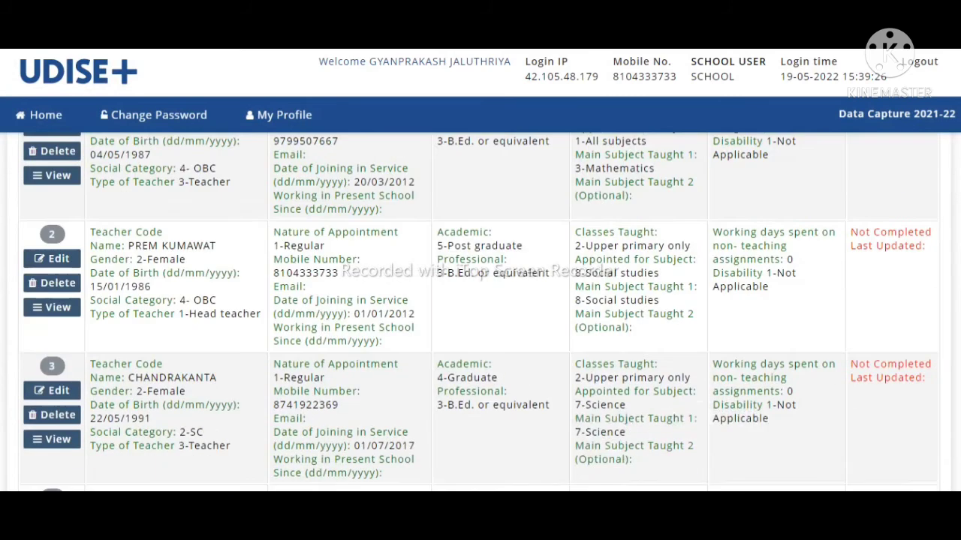
scroll(889, 222, down, 4)
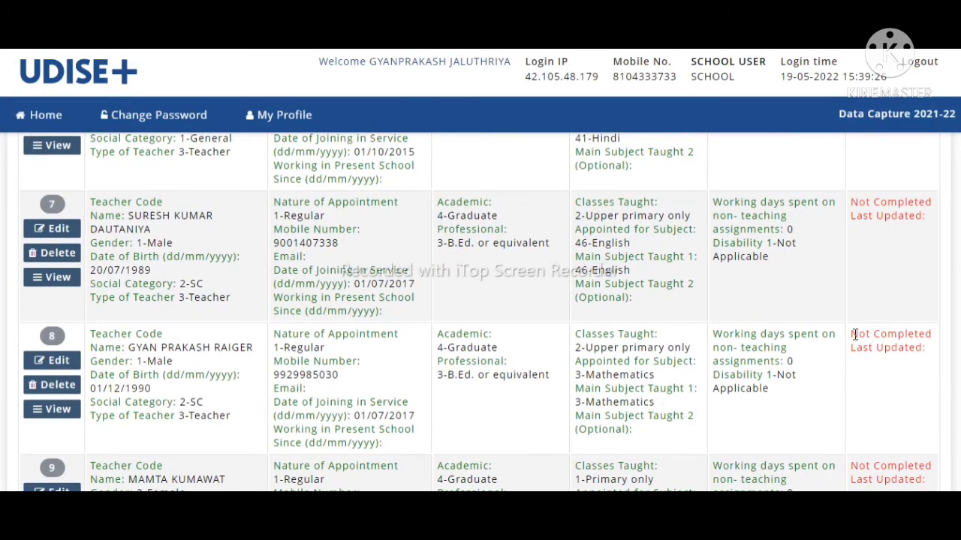
drag(854, 335, 957, 354)
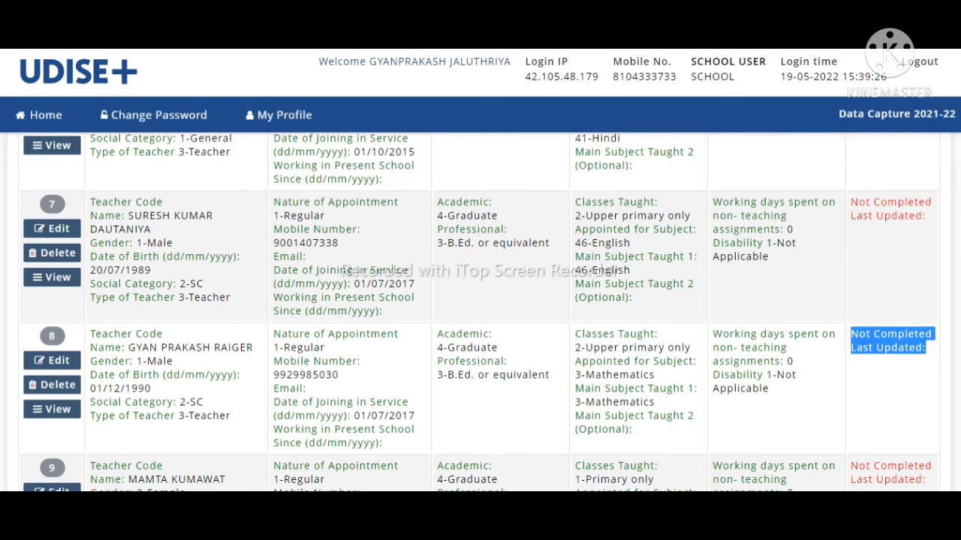
scroll(480, 312, down, 4)
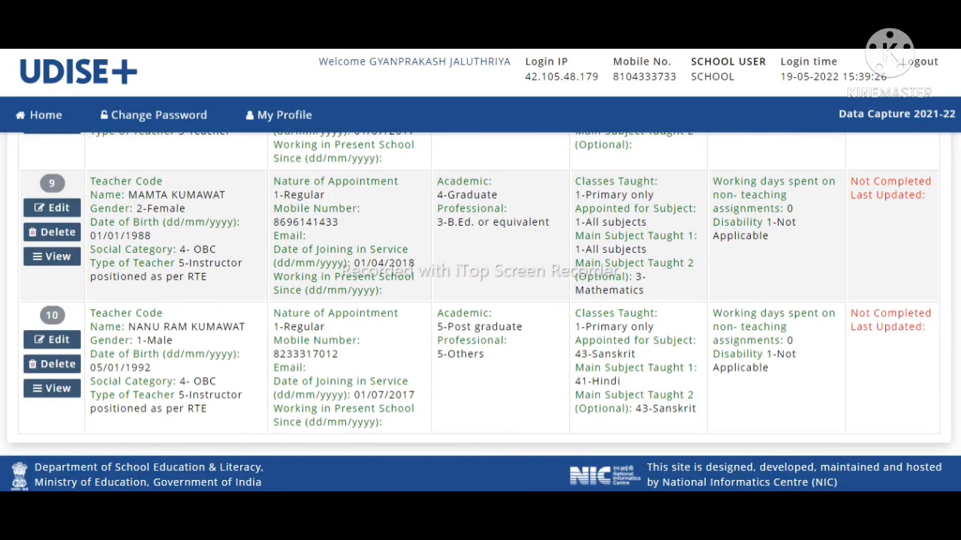
scroll(957, 75, up, 15)
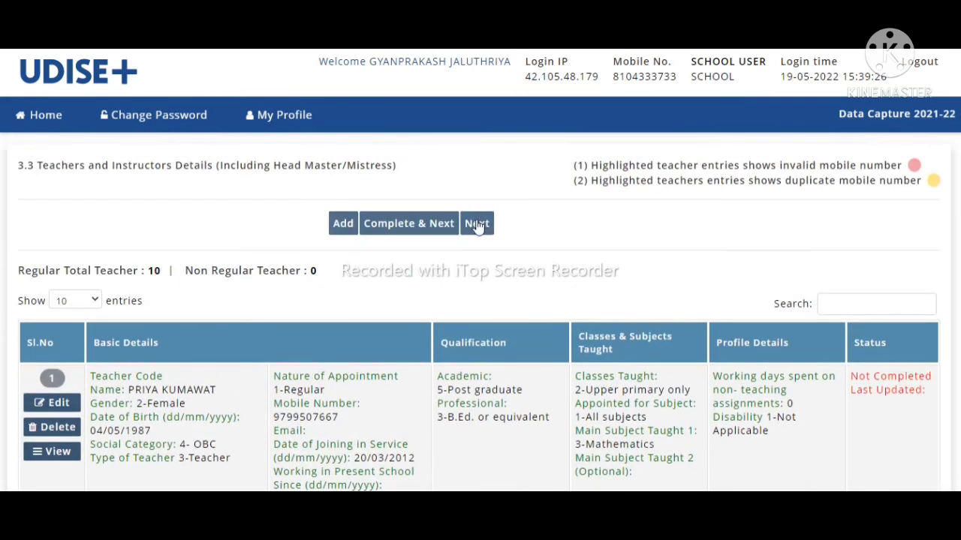
click(419, 225)
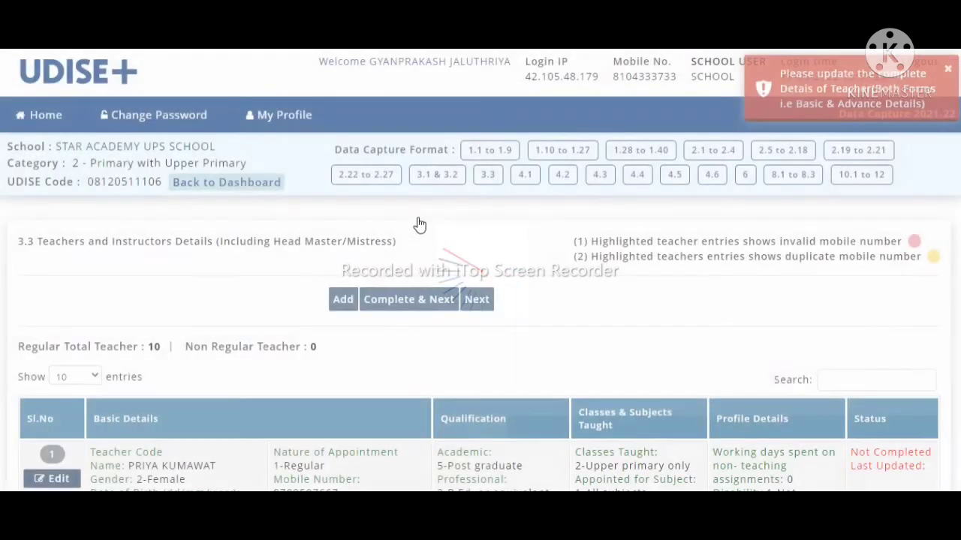
Step: Open Section 4 and review the 4.1.1 pre-primary enrolment table, all counts 0
click(488, 300)
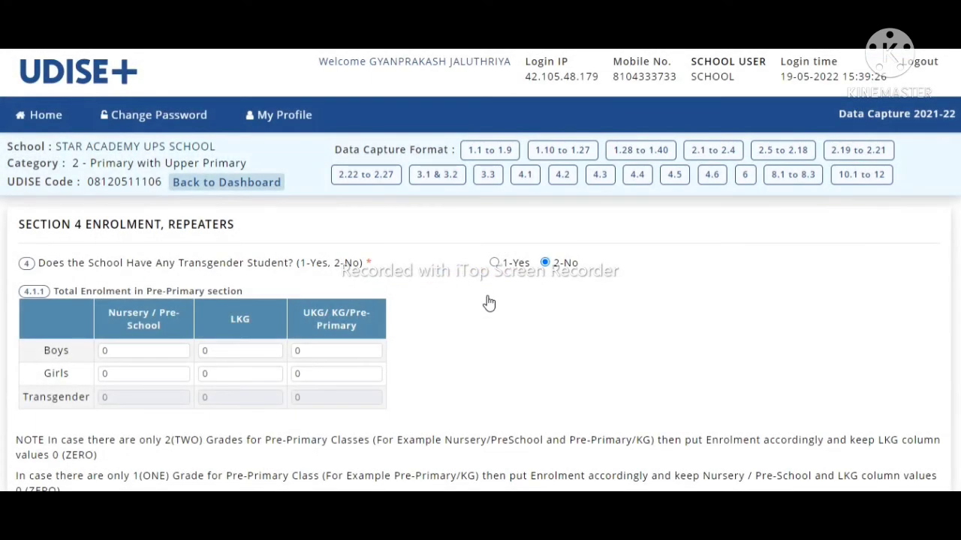
scroll(481, 312, down, 1)
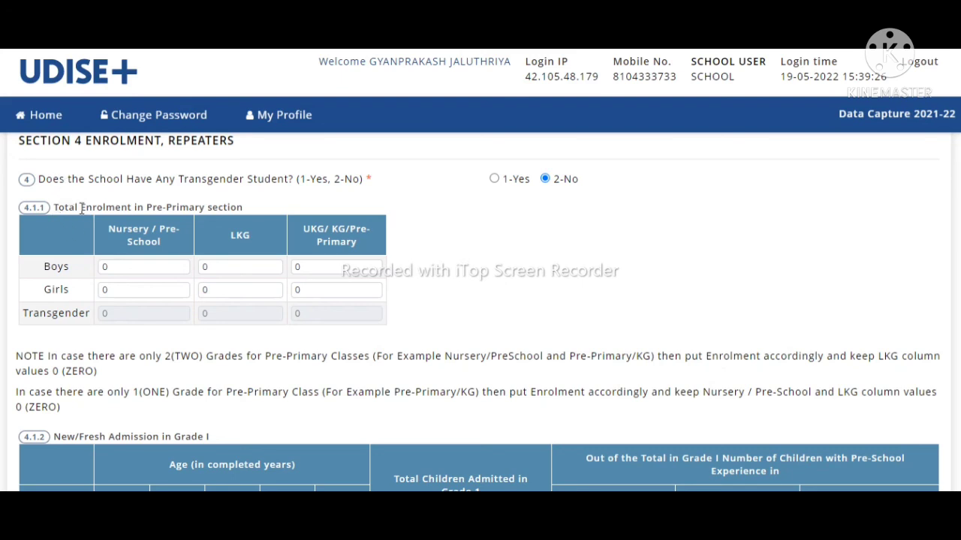
drag(57, 207, 325, 239)
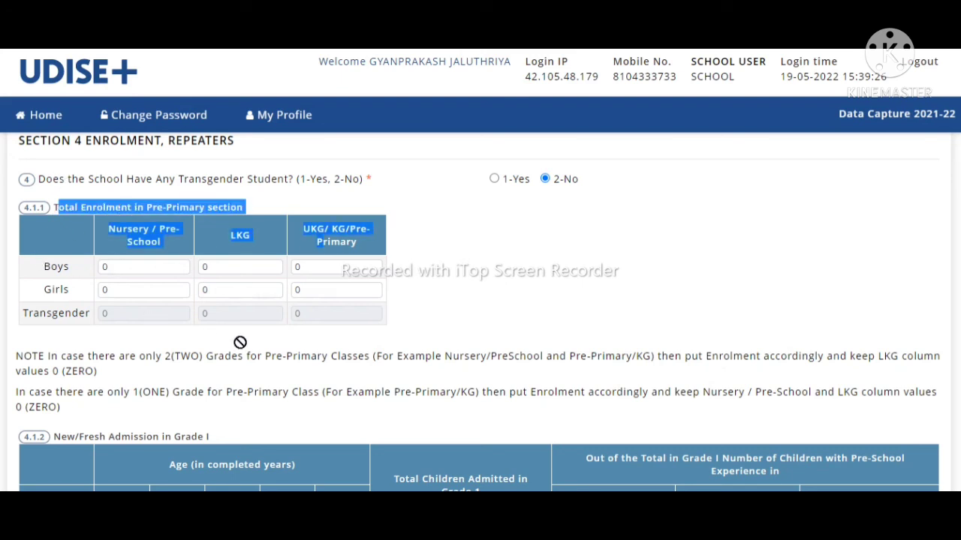
click(203, 290)
click(729, 253)
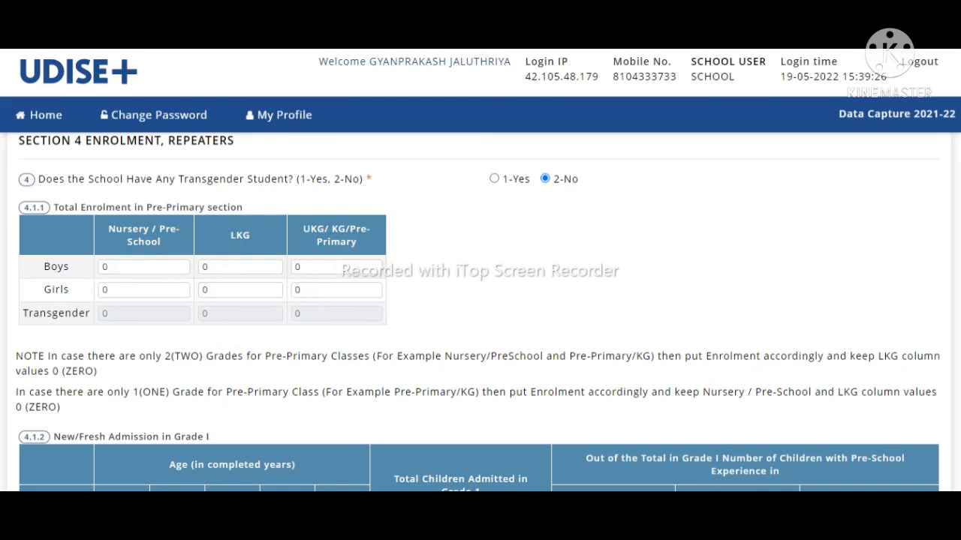
scroll(481, 312, down, 3)
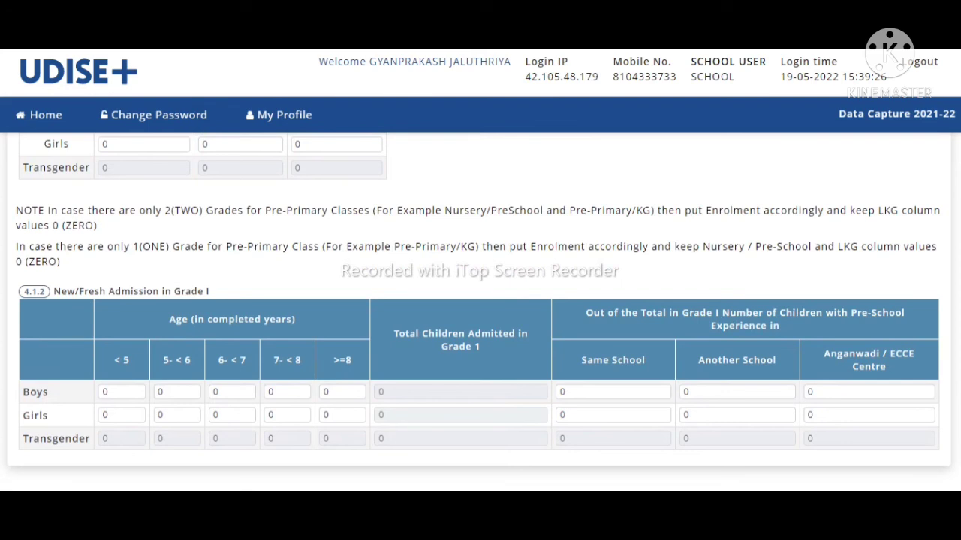
Step: Step through the Boys age-wise Grade I admission entries, all left at 0
scroll(480, 312, down, 2)
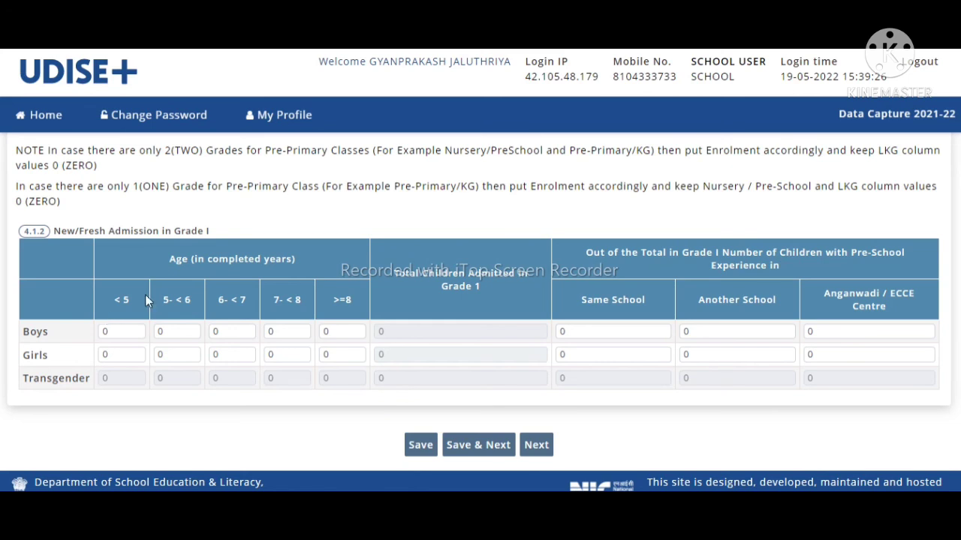
click(132, 326)
click(165, 331)
click(229, 332)
click(276, 331)
click(331, 331)
click(120, 354)
Step: Check the Boys and Girls pre-school experience entries, all 0, and continue to 4.2
drag(635, 254, 883, 264)
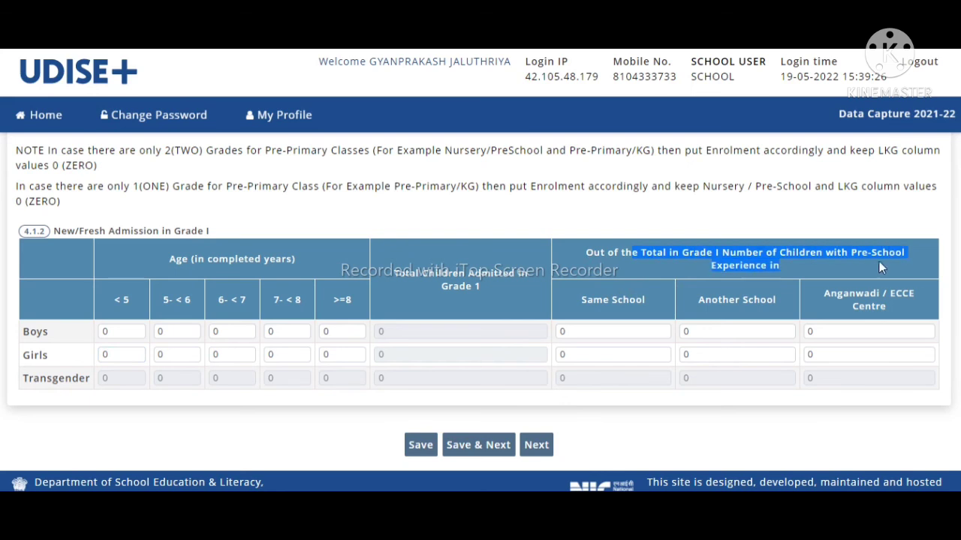
click(588, 324)
click(609, 327)
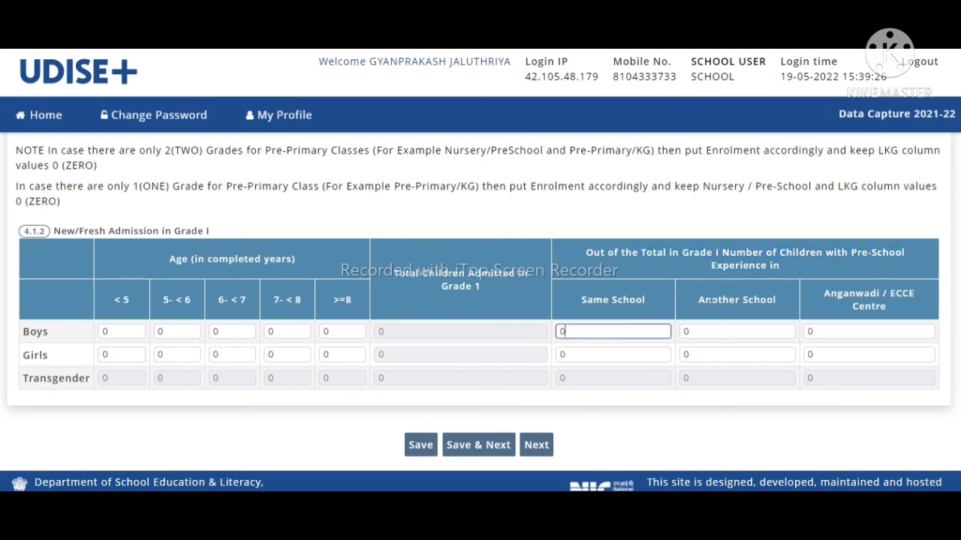
click(742, 331)
click(846, 325)
click(670, 354)
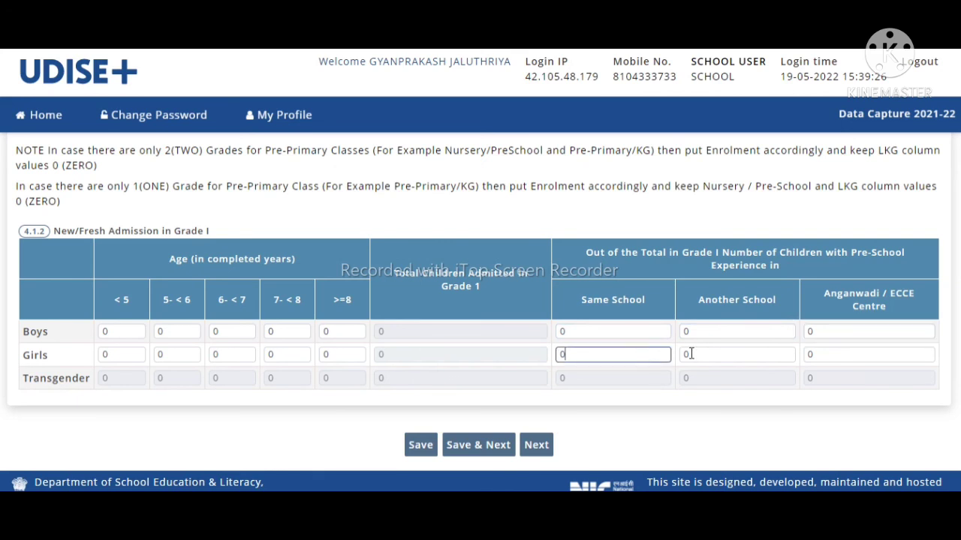
click(704, 356)
click(824, 362)
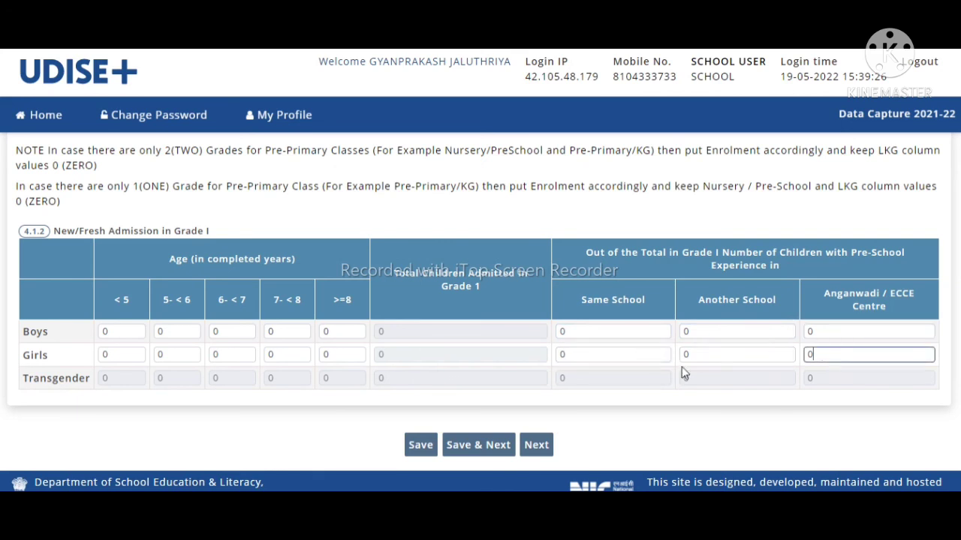
click(537, 445)
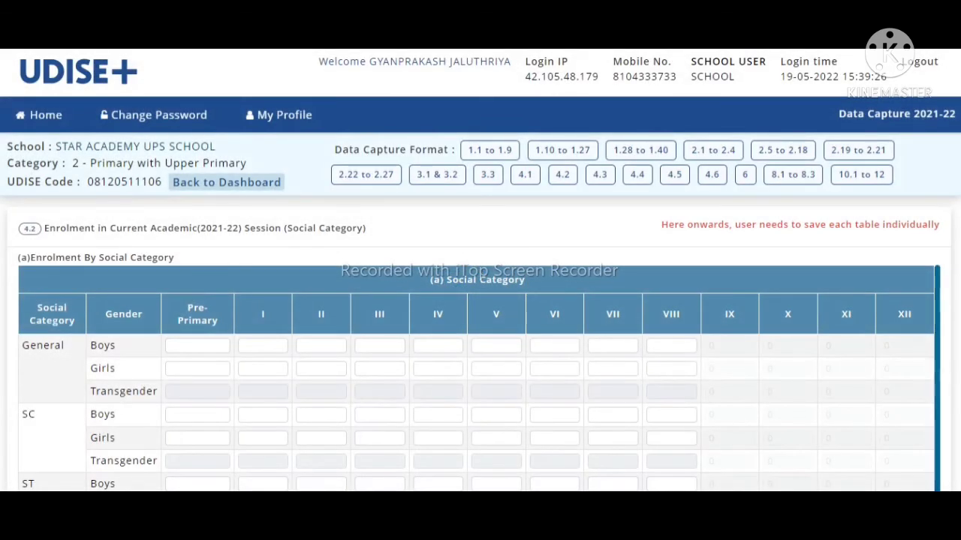
Step: Scroll through the 4.2 enrolment tables, pointing out the General Boys Class I entry and social category labels
scroll(480, 312, down, 1)
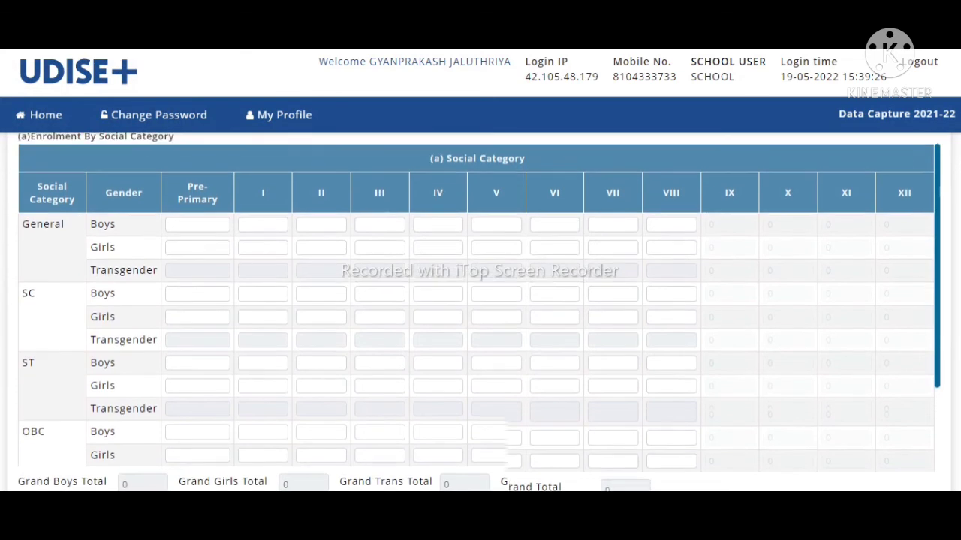
scroll(480, 312, up, 2)
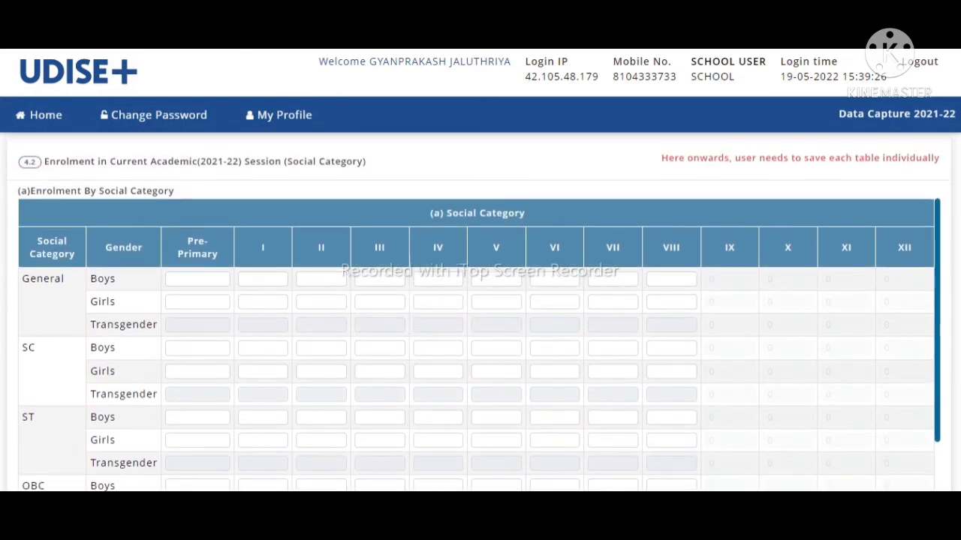
scroll(481, 312, down, 3)
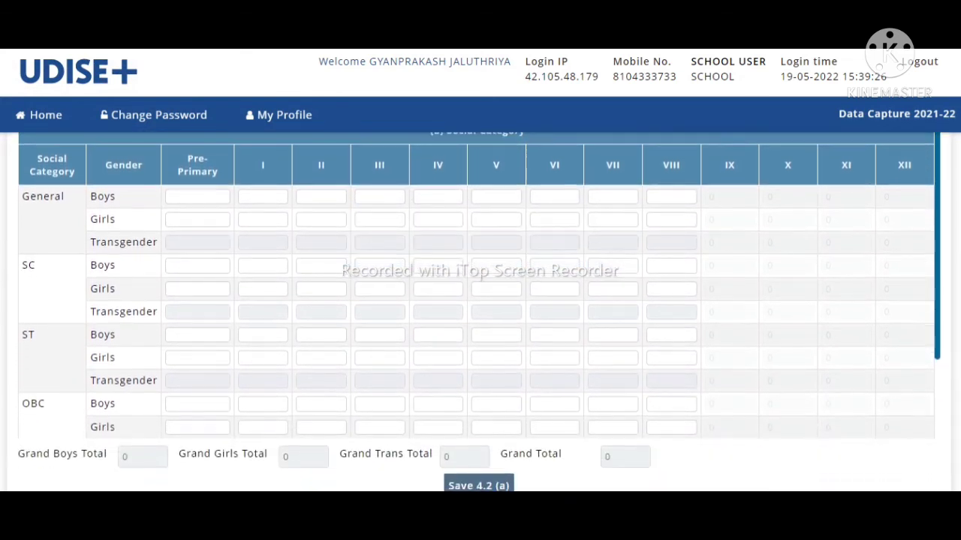
scroll(480, 313, up, 5)
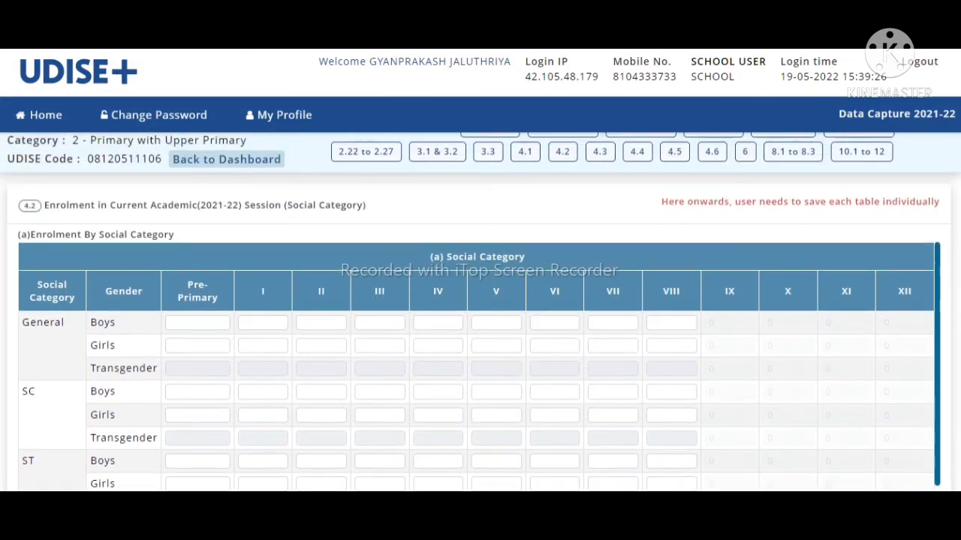
scroll(481, 312, down, 3)
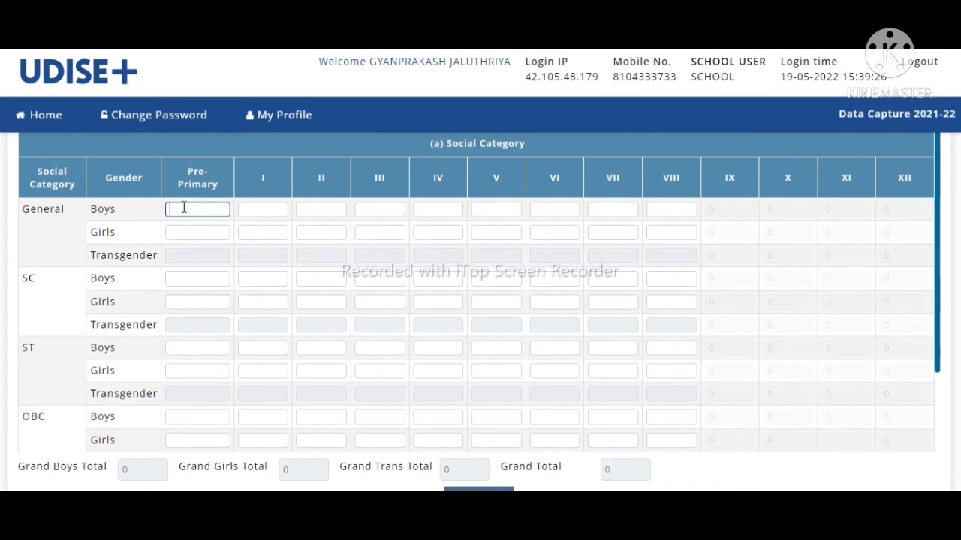
click(272, 209)
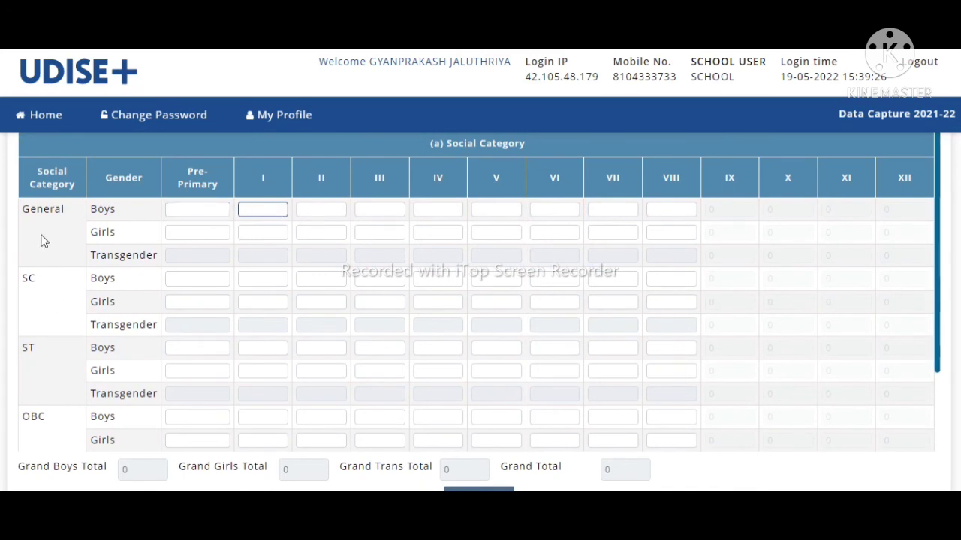
drag(20, 214, 128, 432)
click(128, 432)
Step: Recheck tables 4.2 (a)-(c) and advance to form 4.3, Enrolment by Grade by Age
scroll(480, 312, down, 5)
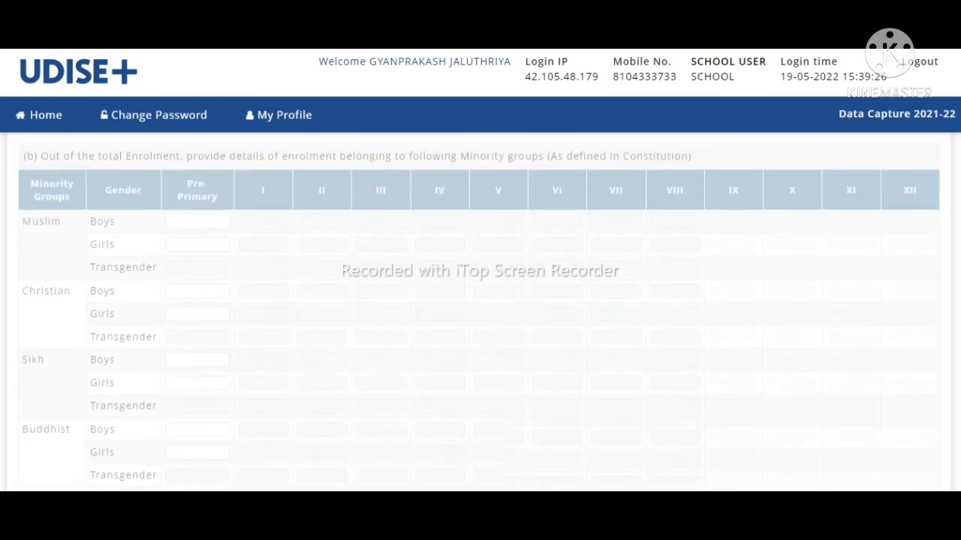
scroll(480, 313, up, 1)
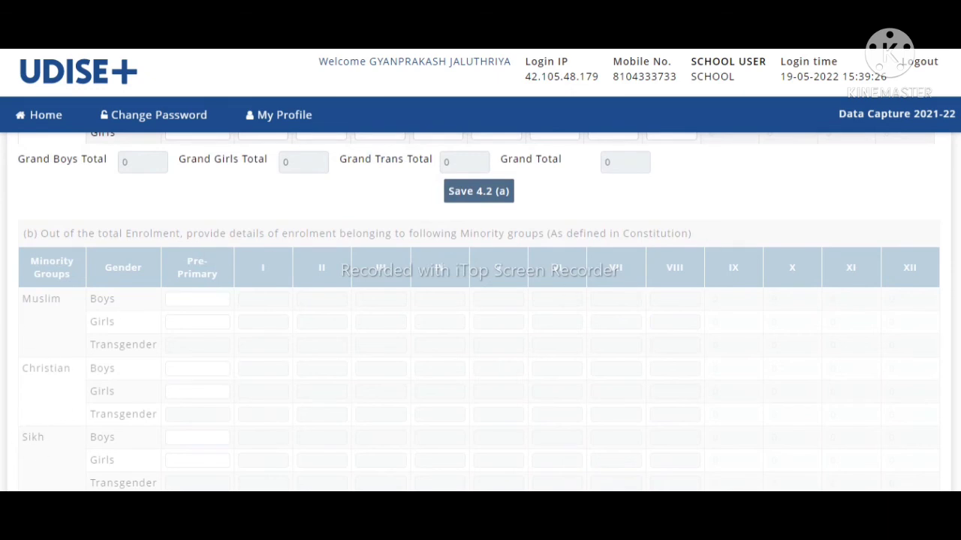
scroll(479, 311, down, 10)
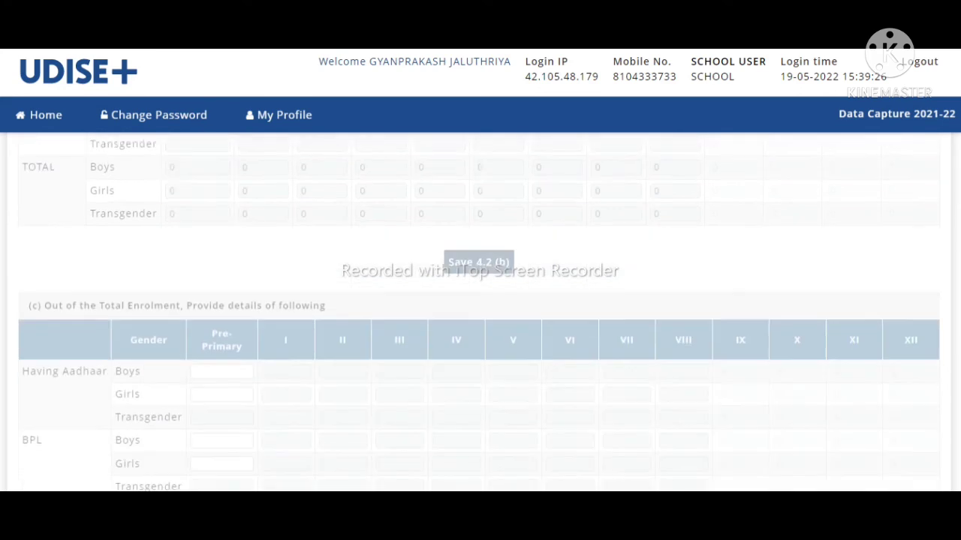
scroll(479, 311, up, 1)
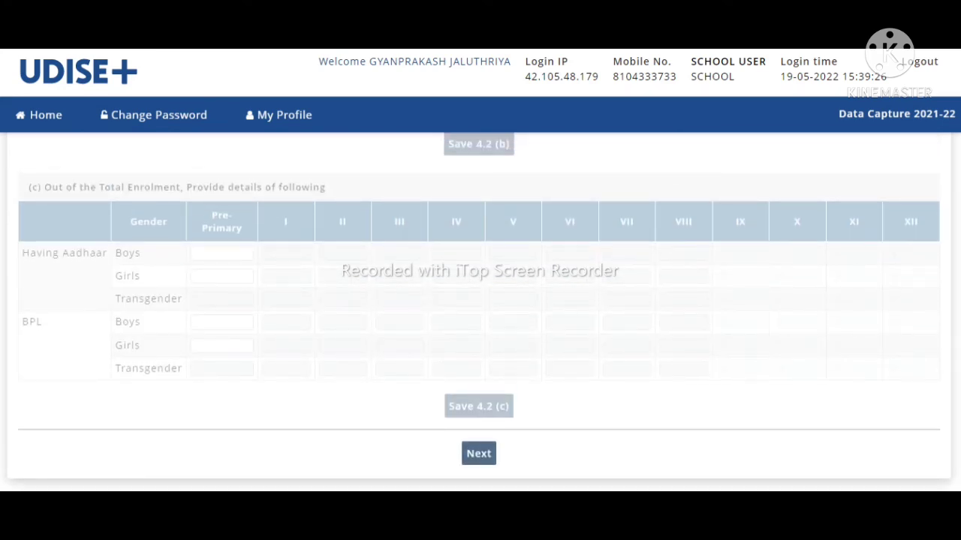
click(488, 453)
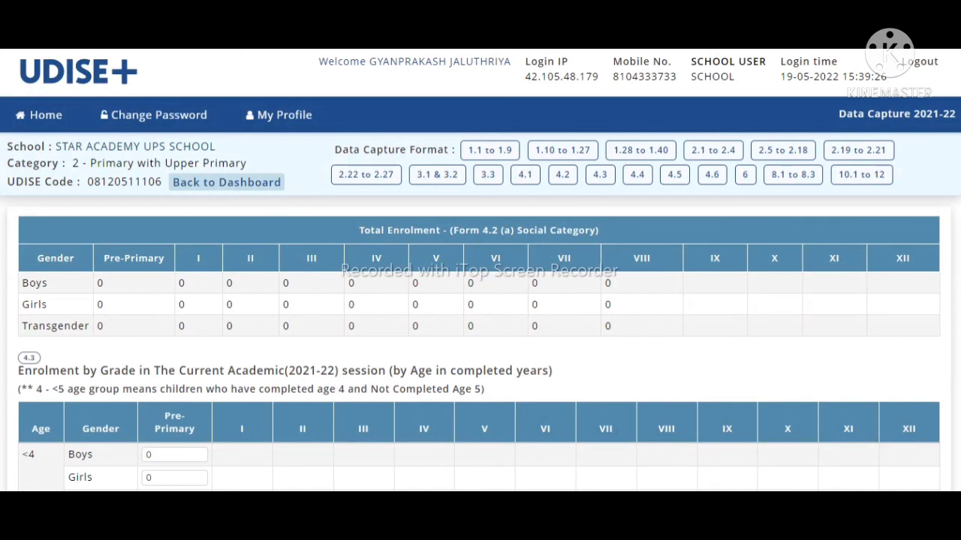
Step: Scroll over the 4.3 form and highlight its heading and age-group note
scroll(481, 312, down, 3)
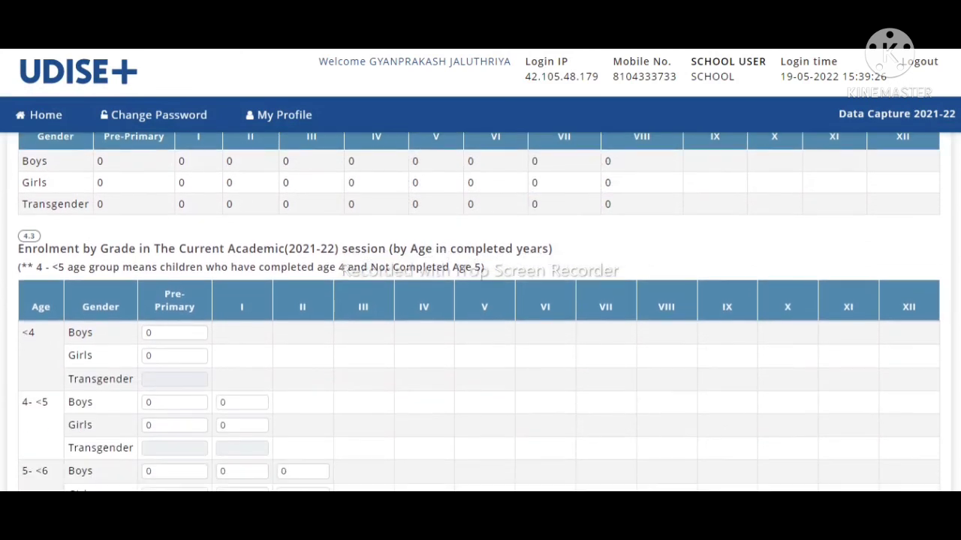
scroll(480, 312, up, 2)
scroll(480, 313, up, 1)
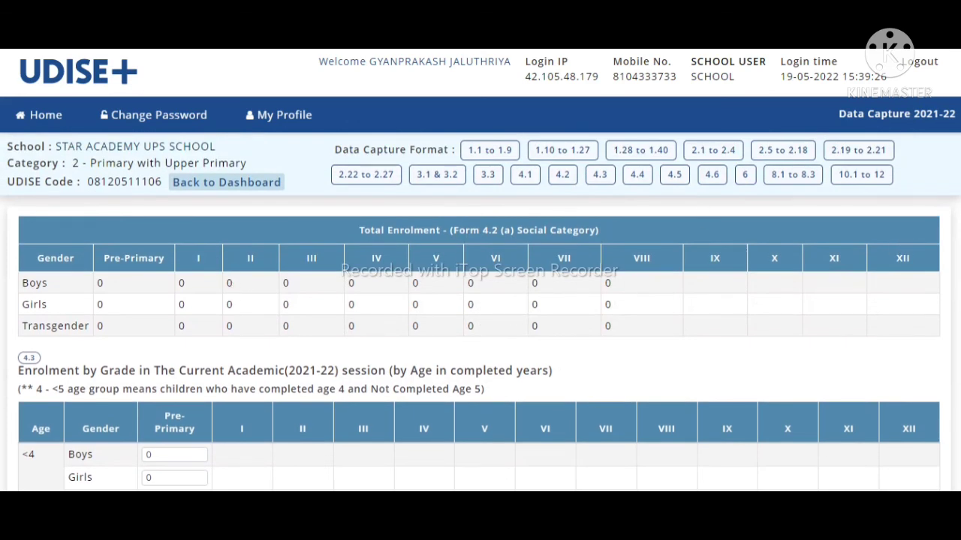
scroll(481, 312, down, 5)
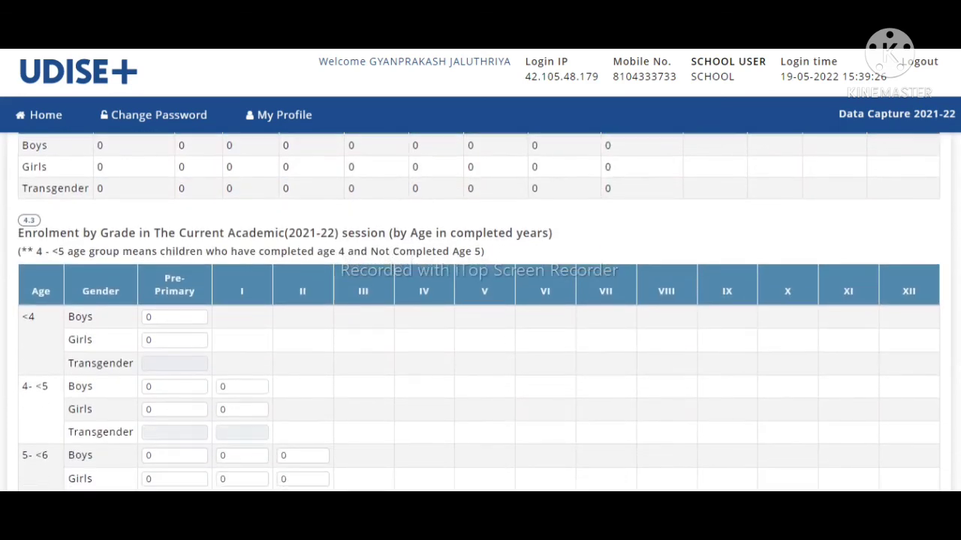
scroll(923, 193, down, 1)
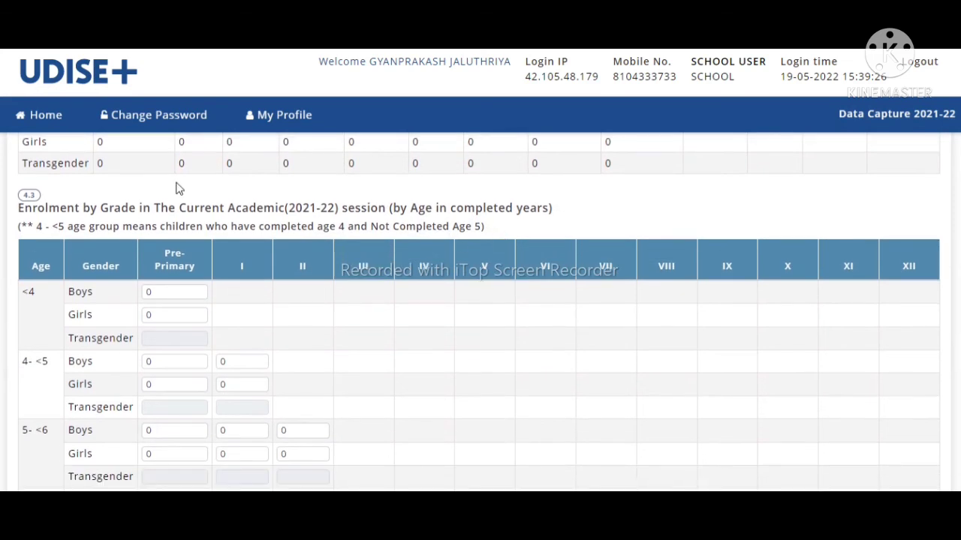
drag(18, 211, 431, 241)
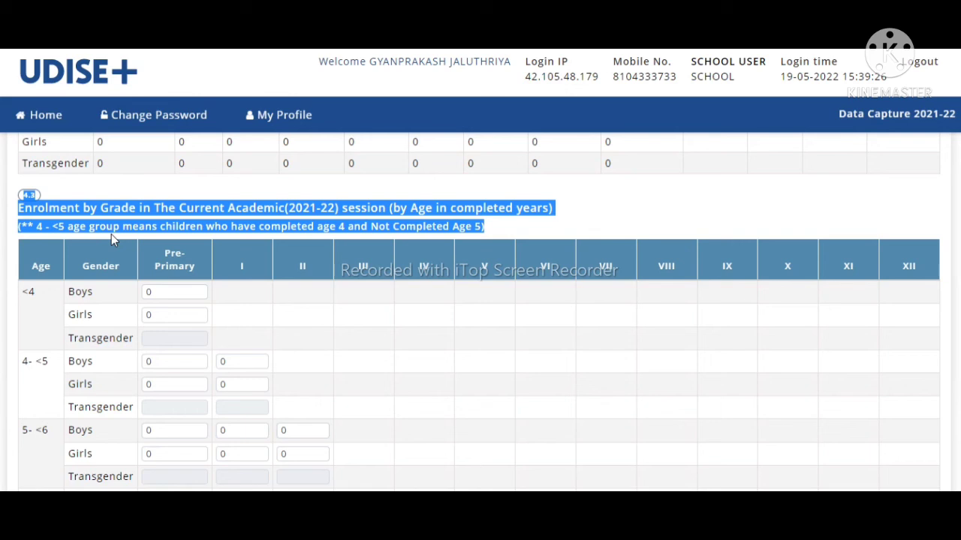
Step: Step through the <4, 4-<5 and 5-<6 Pre-Primary and Class I age entries, all at 0
click(167, 292)
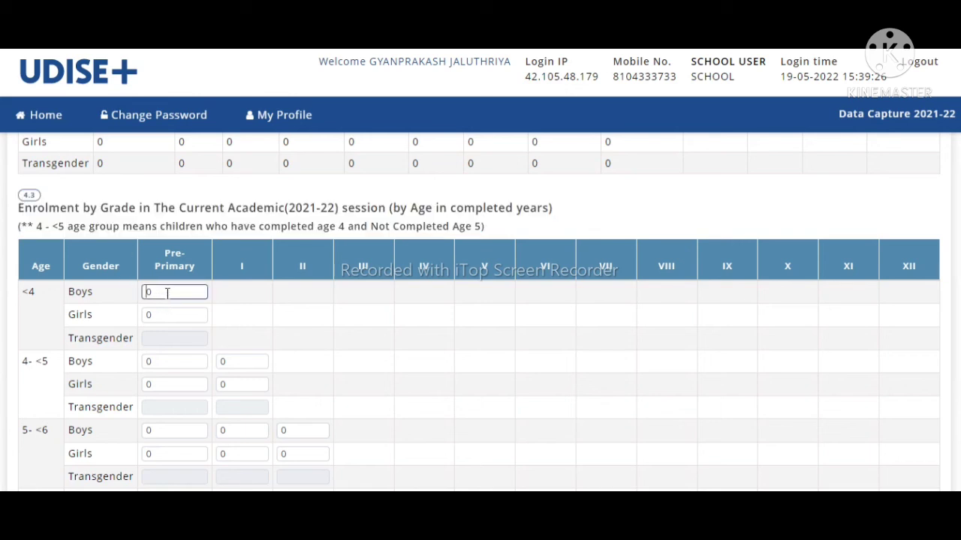
click(160, 317)
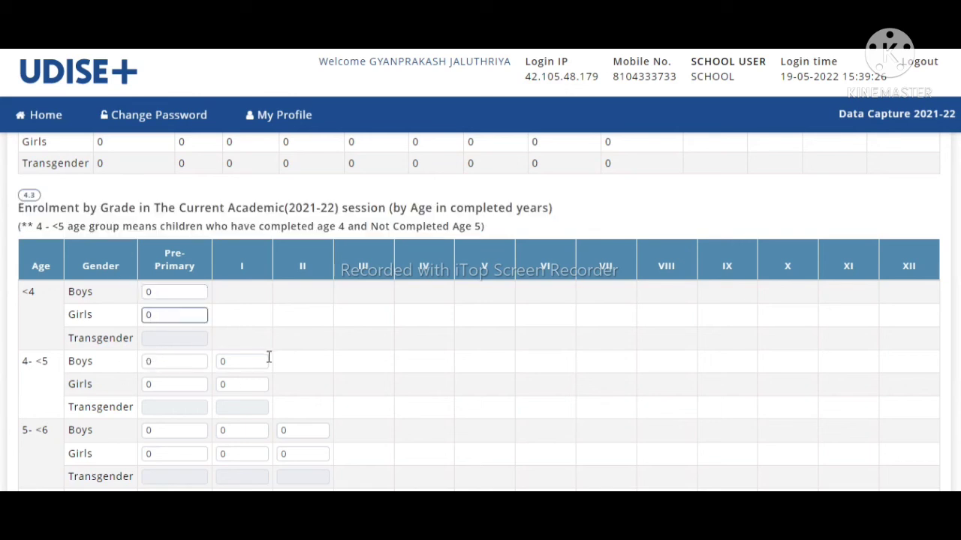
click(244, 360)
click(159, 363)
click(169, 435)
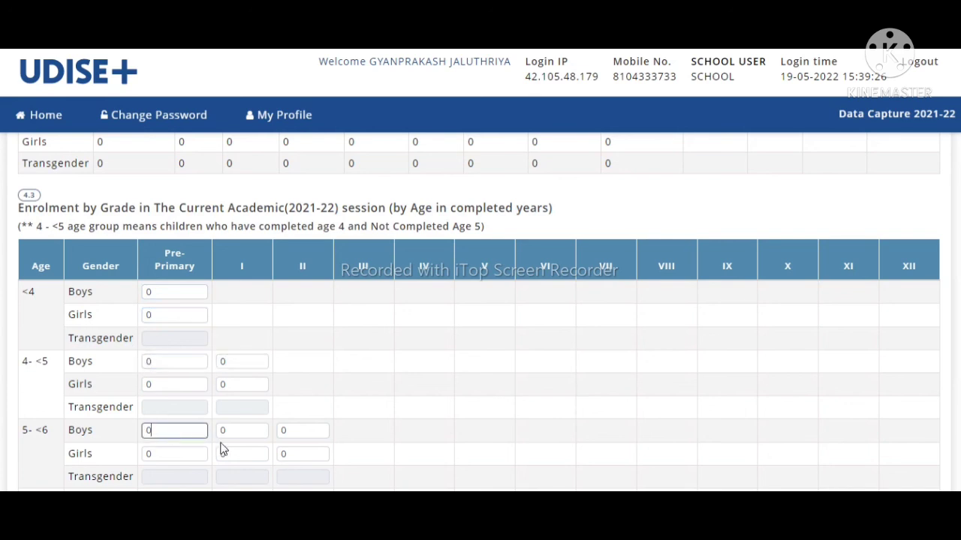
click(237, 435)
click(312, 430)
click(156, 452)
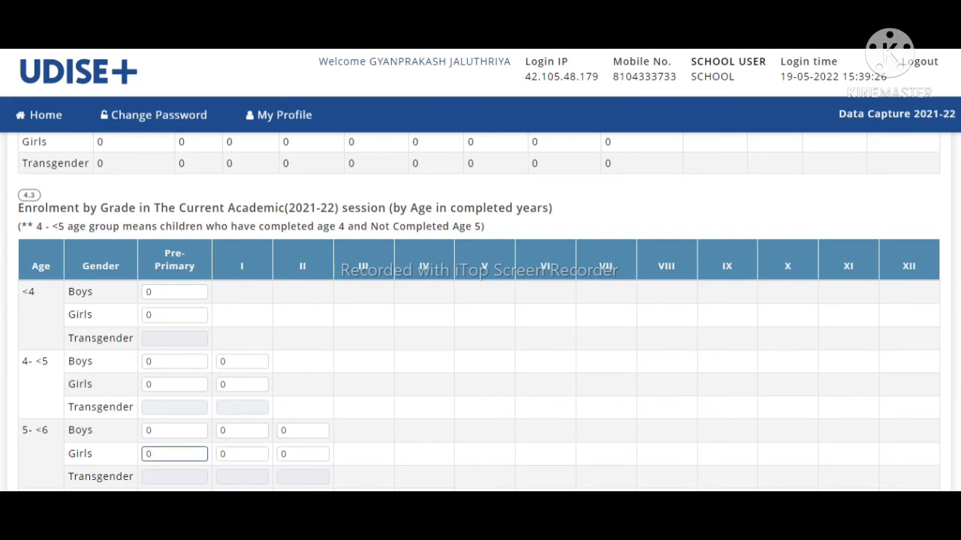
Step: Scroll to the bottom of the 4.3 table and advance to form 4.4, medium of instruction
scroll(480, 312, down, 3)
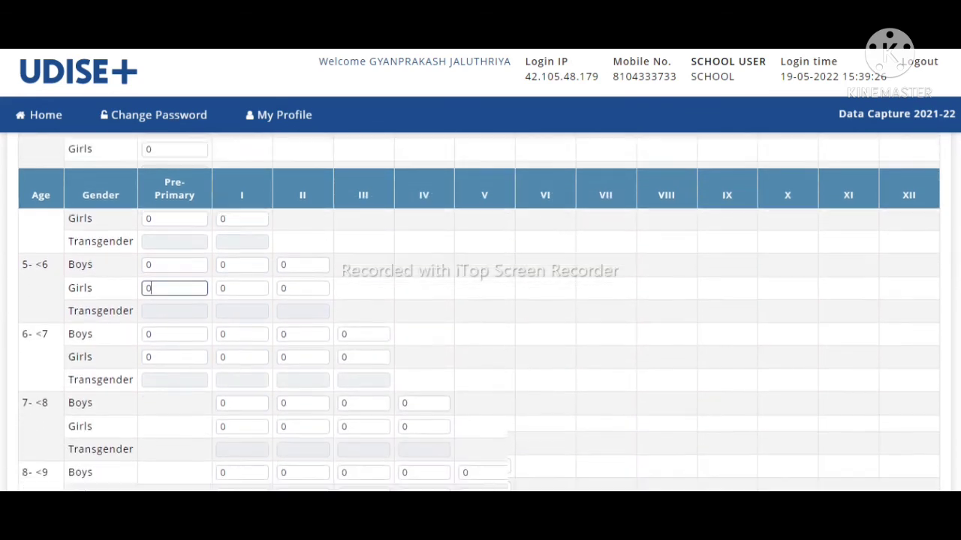
scroll(480, 311, up, 2)
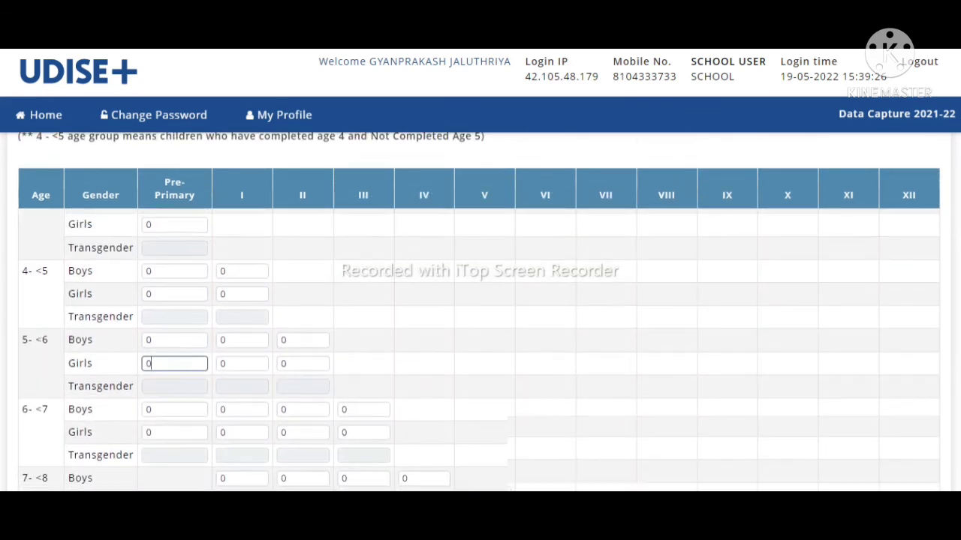
scroll(480, 311, down, 5)
scroll(481, 312, down, 6)
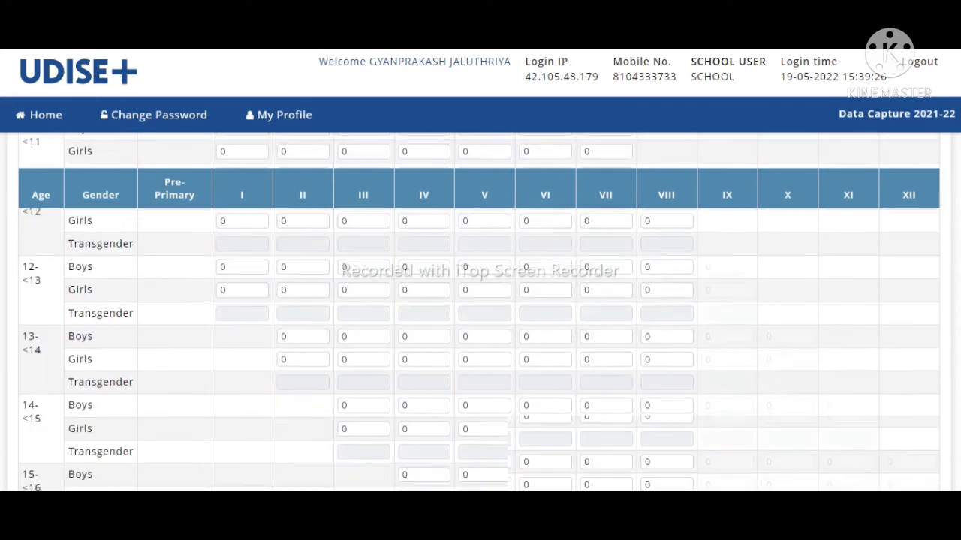
scroll(480, 311, down, 4)
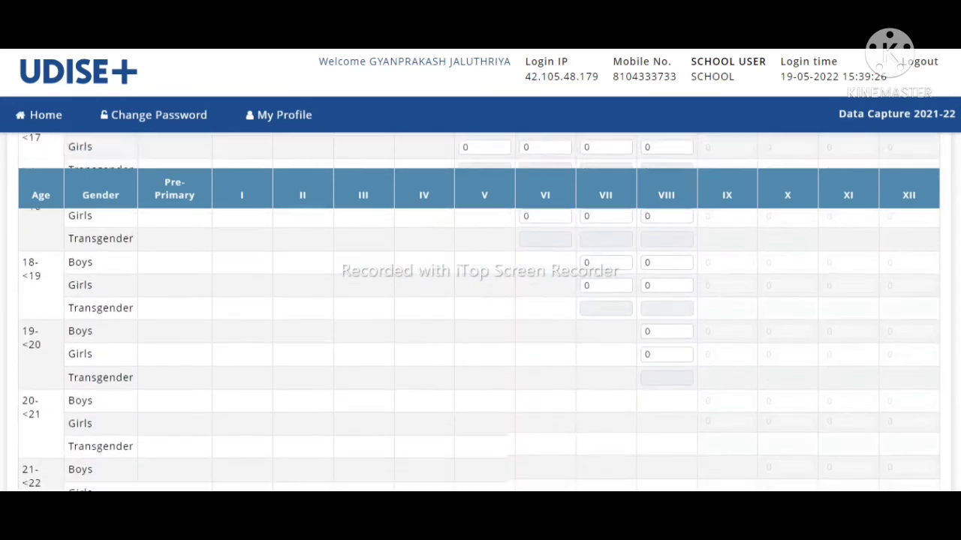
scroll(480, 311, down, 3)
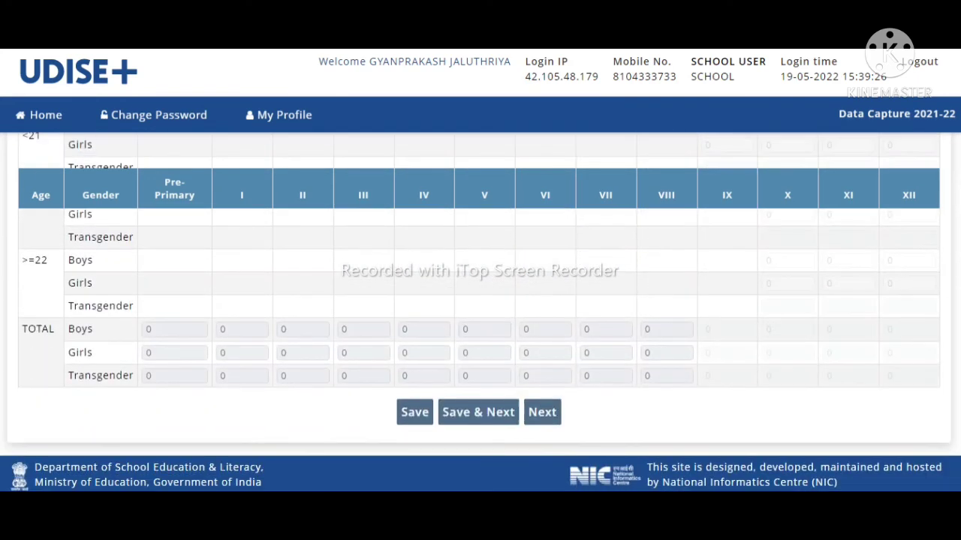
click(543, 418)
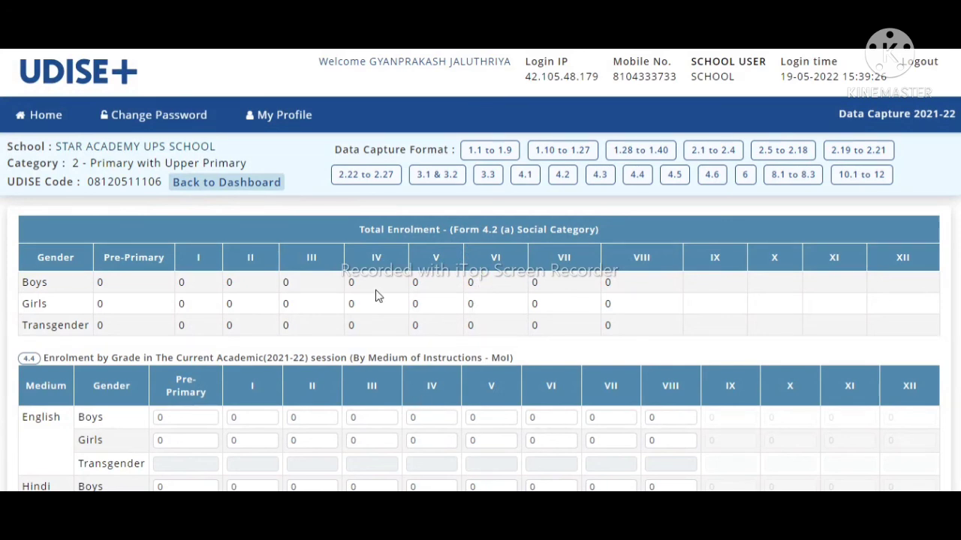
scroll(526, 298, down, 3)
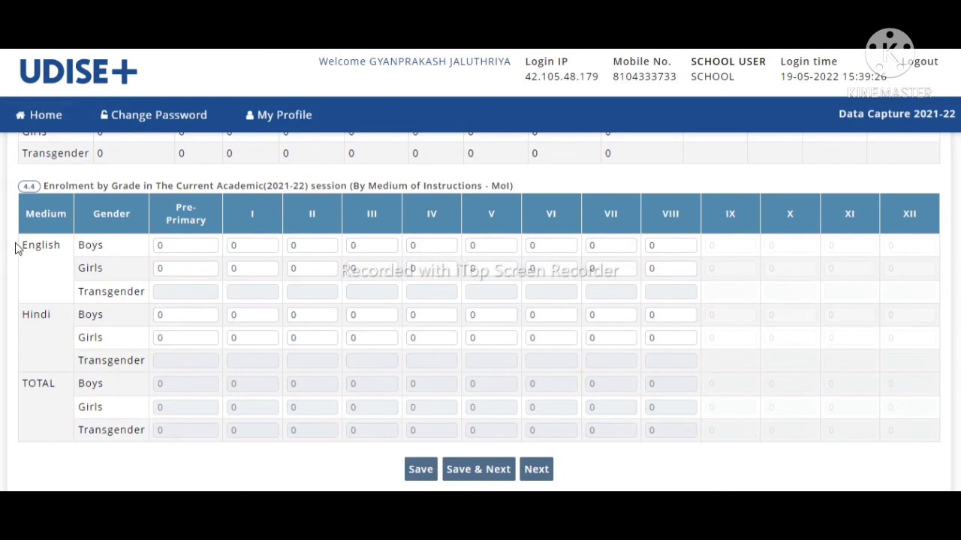
drag(22, 245, 64, 258)
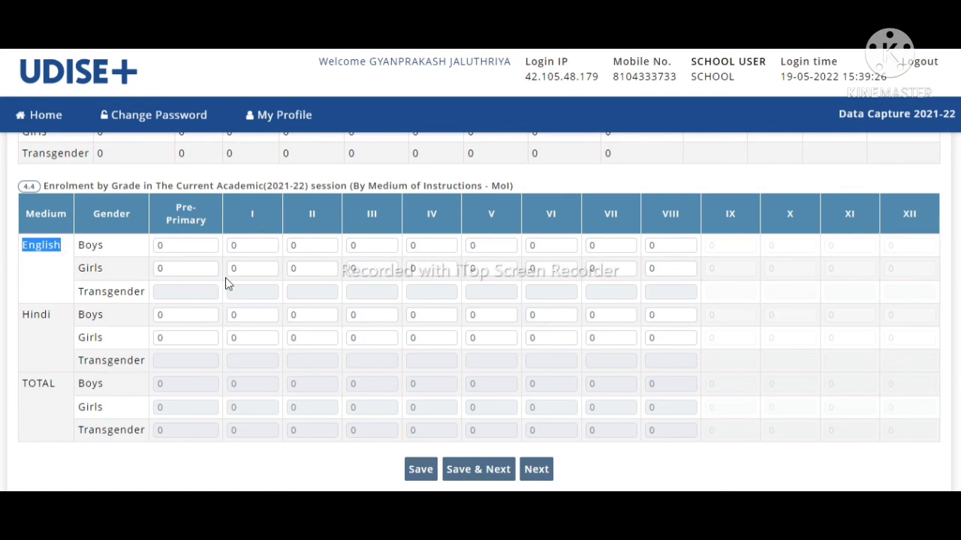
click(187, 249)
click(181, 270)
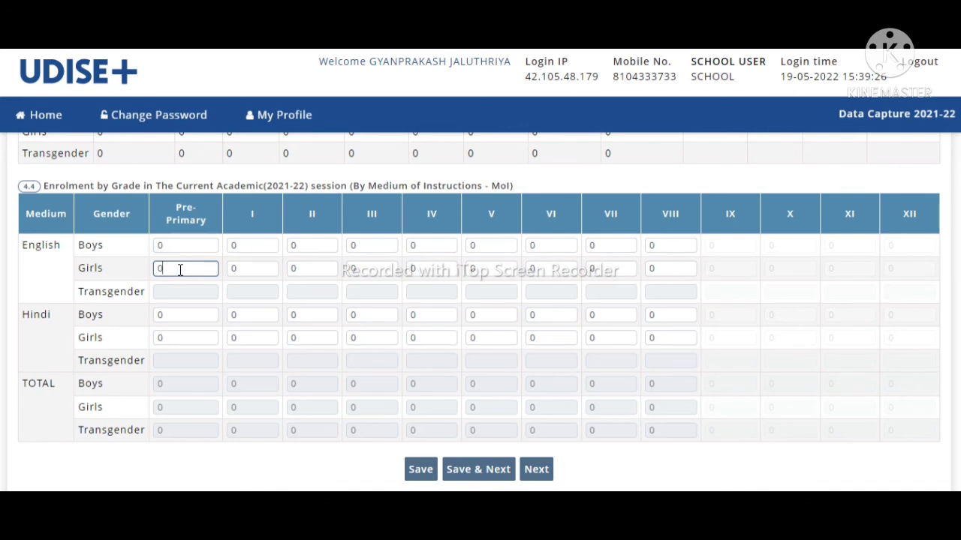
click(192, 318)
click(177, 340)
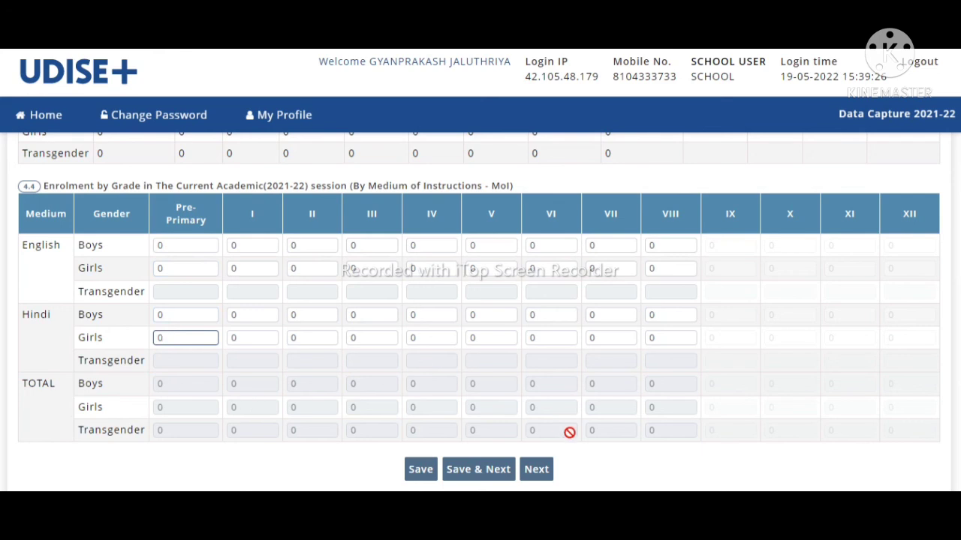
click(455, 337)
click(489, 339)
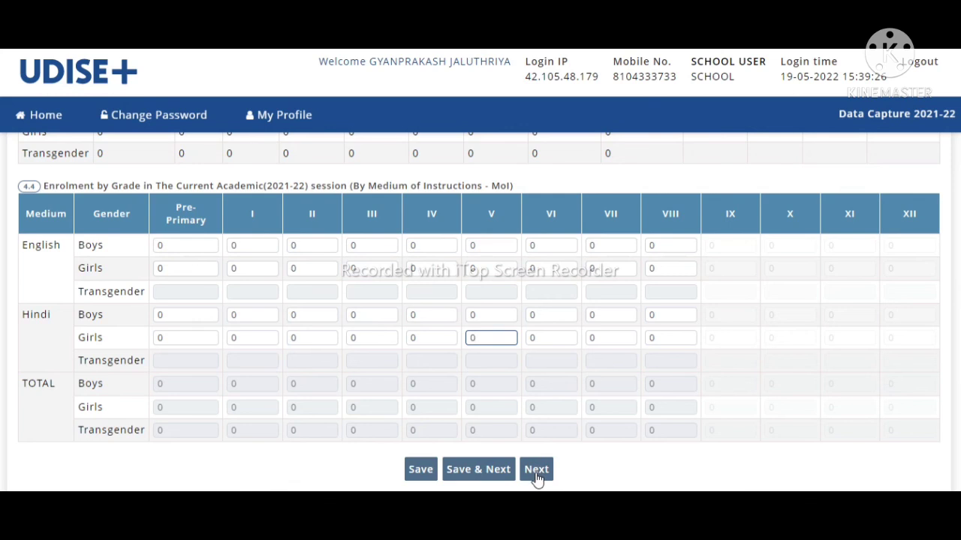
click(538, 472)
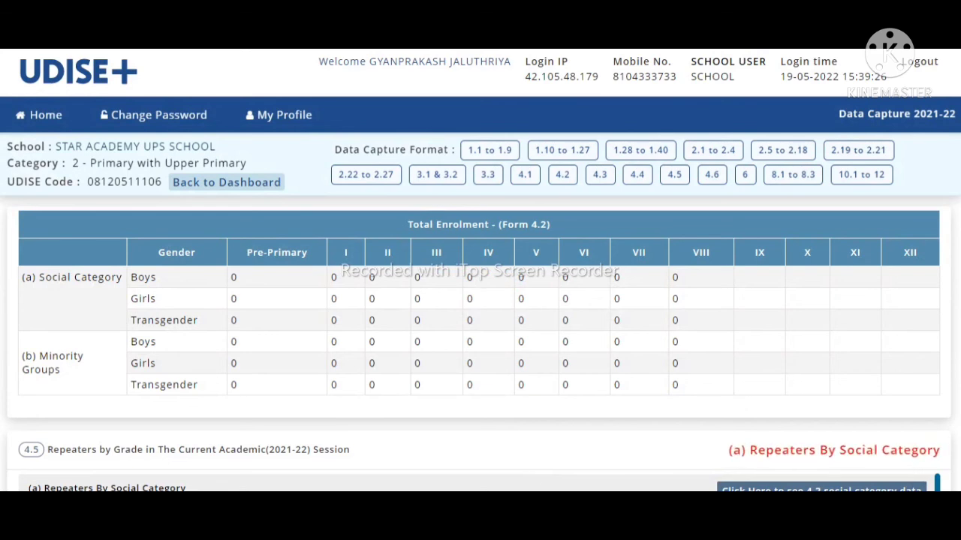
scroll(480, 312, down, 1)
scroll(510, 214, up, 1)
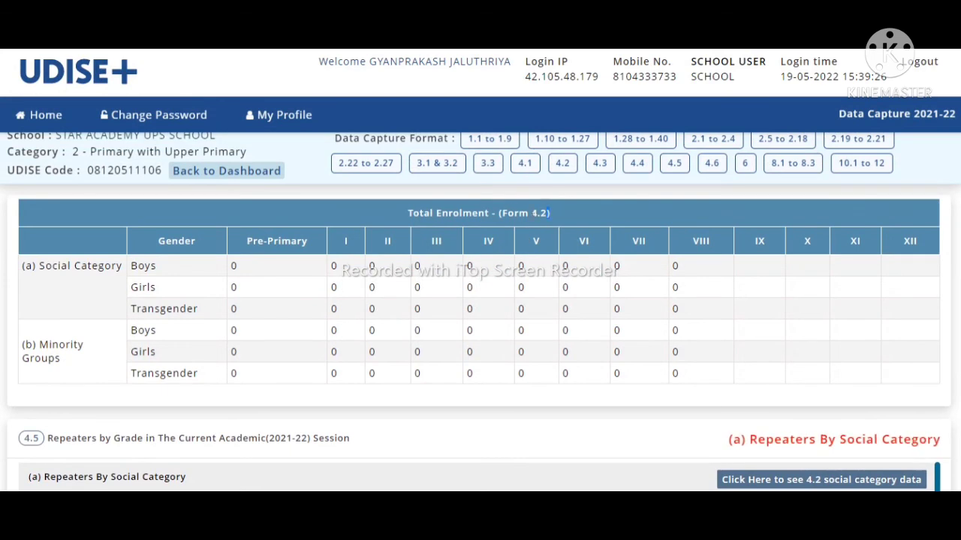
triple_click(512, 213)
click(622, 337)
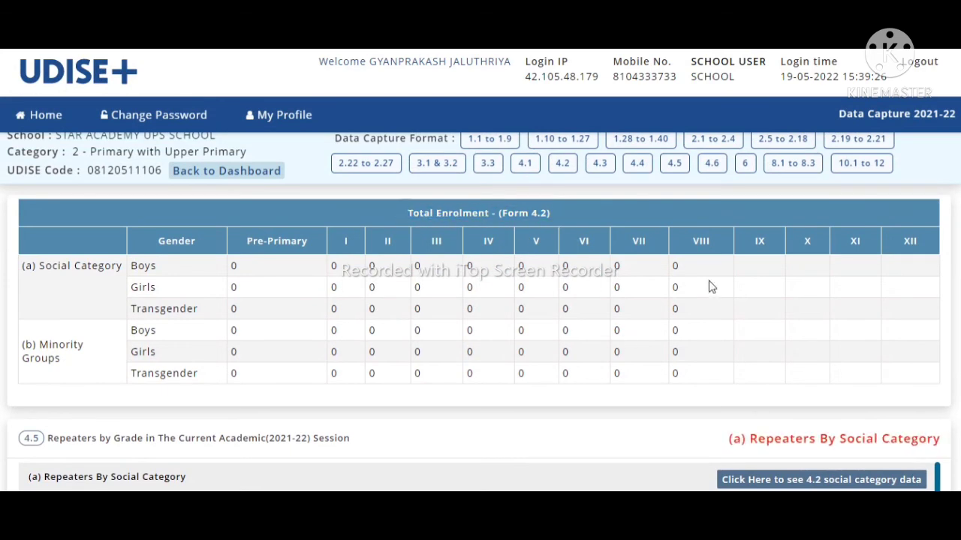
scroll(480, 313, down, 2)
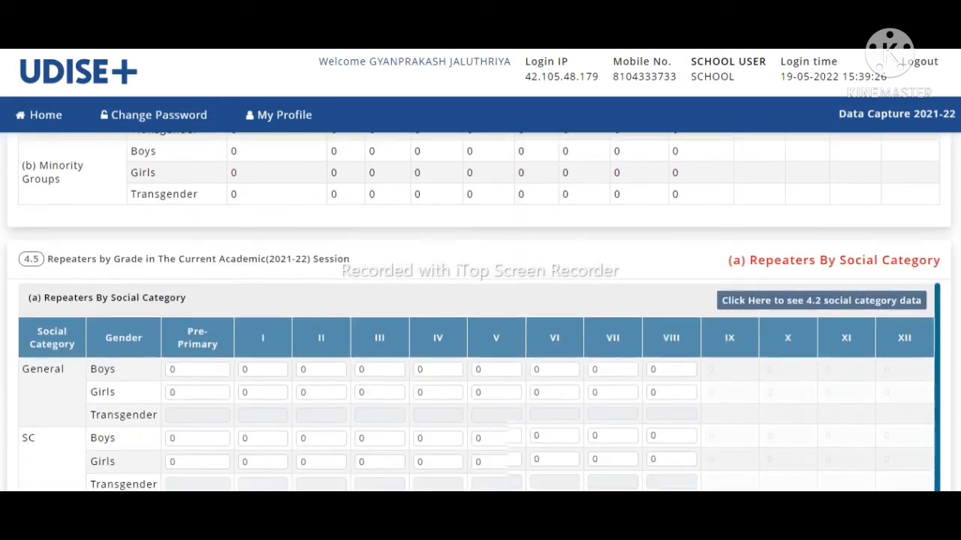
scroll(481, 312, down, 1)
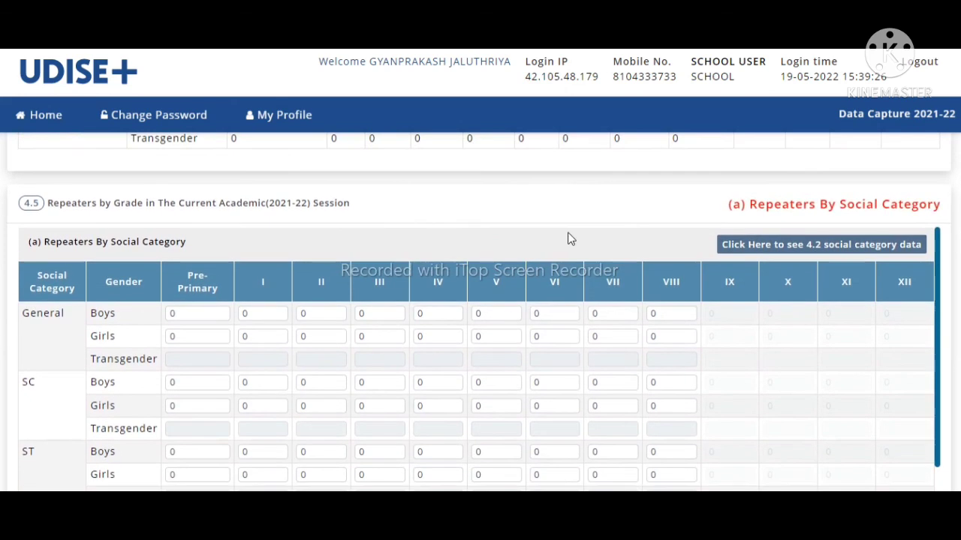
drag(25, 202, 379, 215)
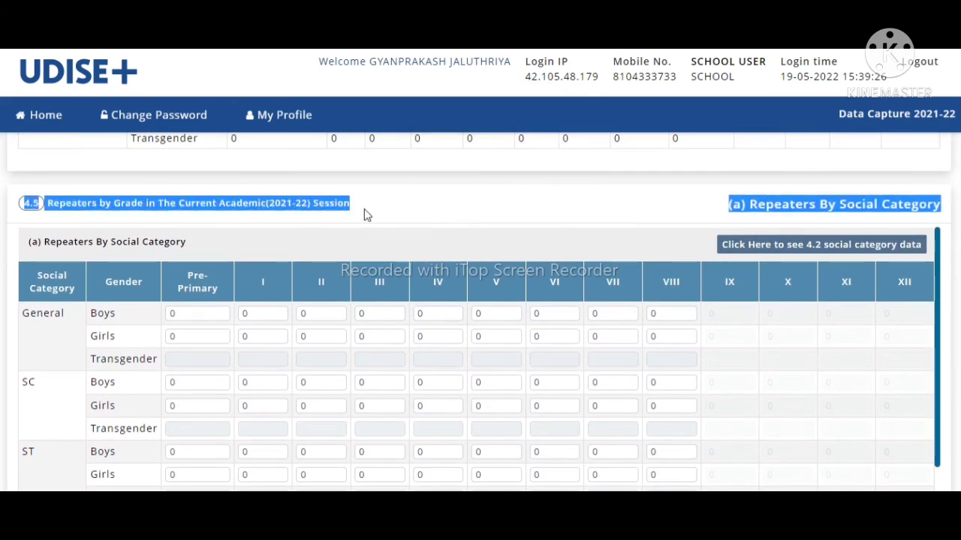
click(365, 210)
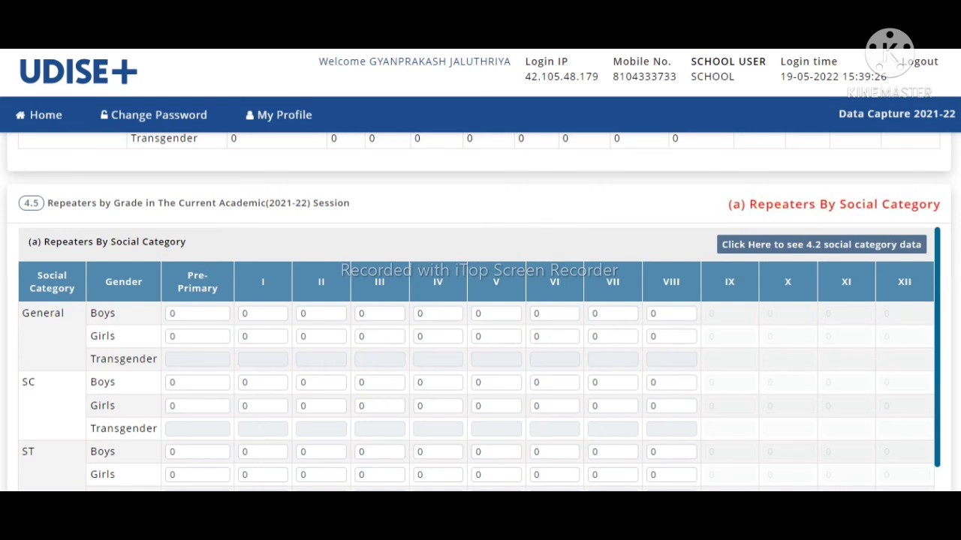
scroll(491, 337, down, 1)
scroll(478, 312, down, 4)
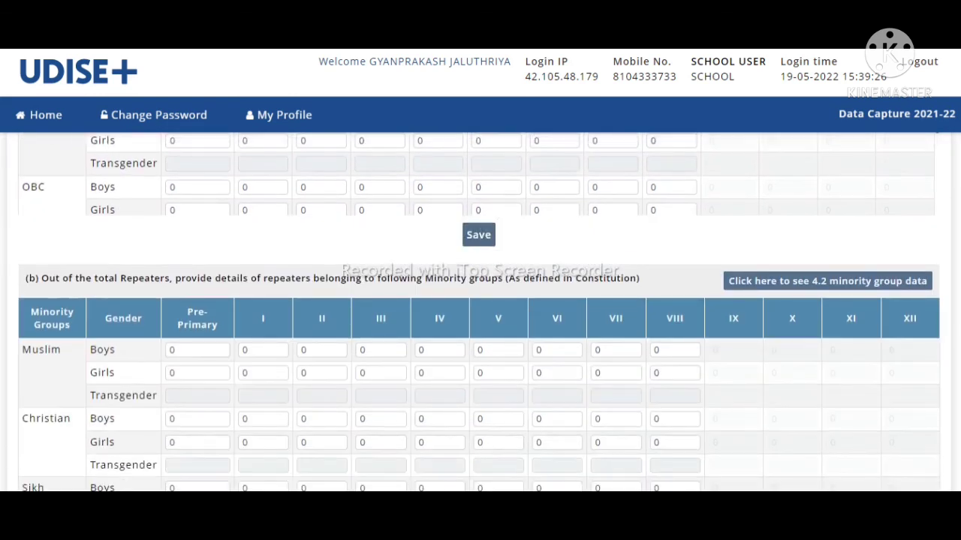
scroll(479, 313, down, 2)
scroll(244, 264, up, 1)
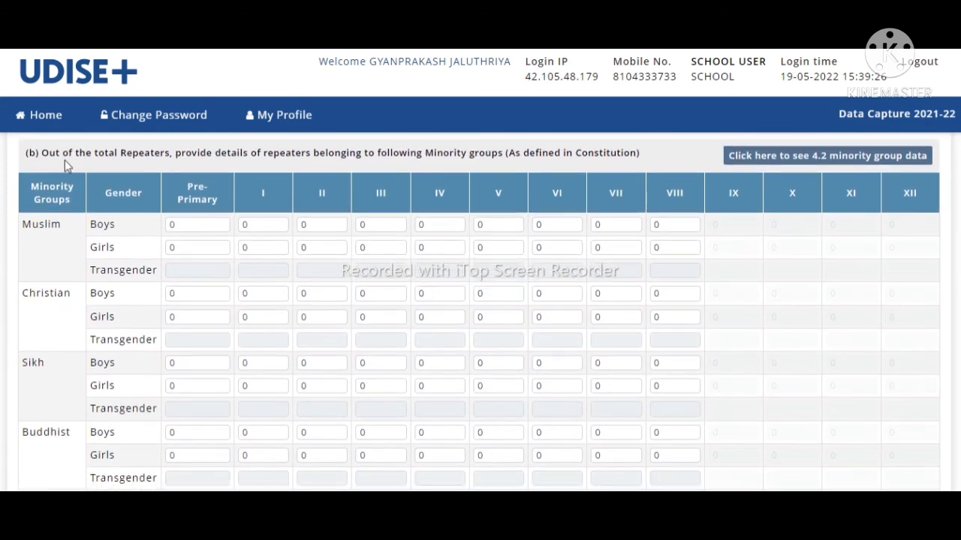
drag(42, 154, 551, 165)
drag(620, 153, 640, 152)
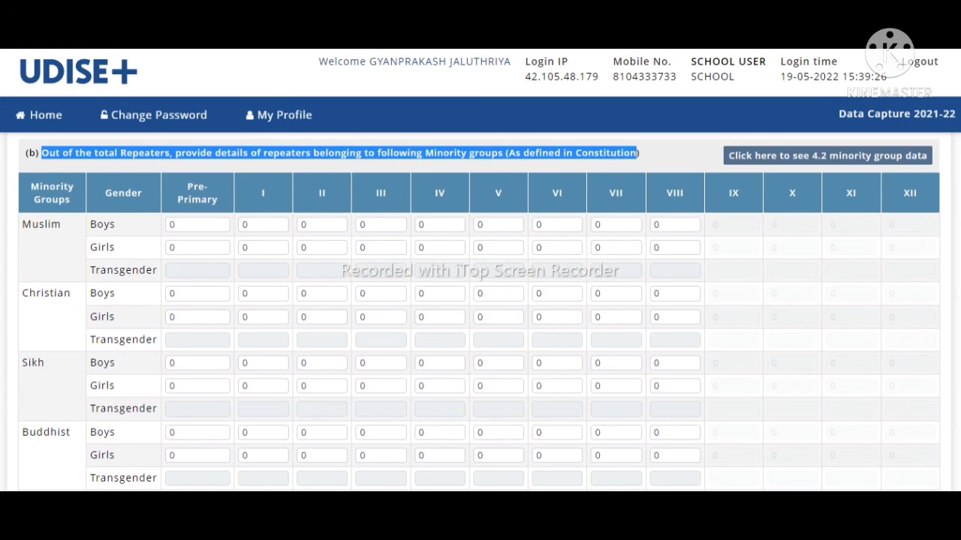
scroll(479, 312, down, 5)
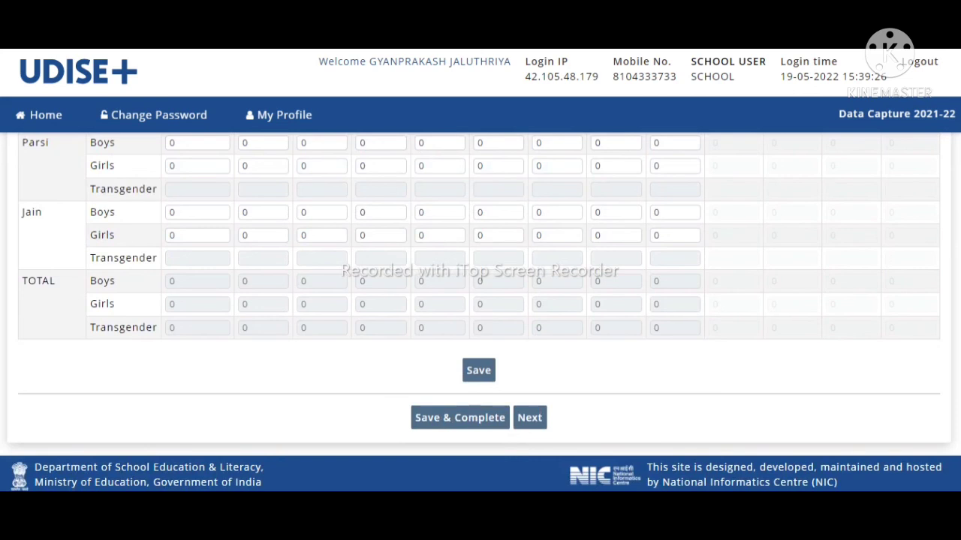
Step: Open form 4.6 CWSN enrolment by impairment and scroll its zero-filled table down to Save/Next
click(531, 426)
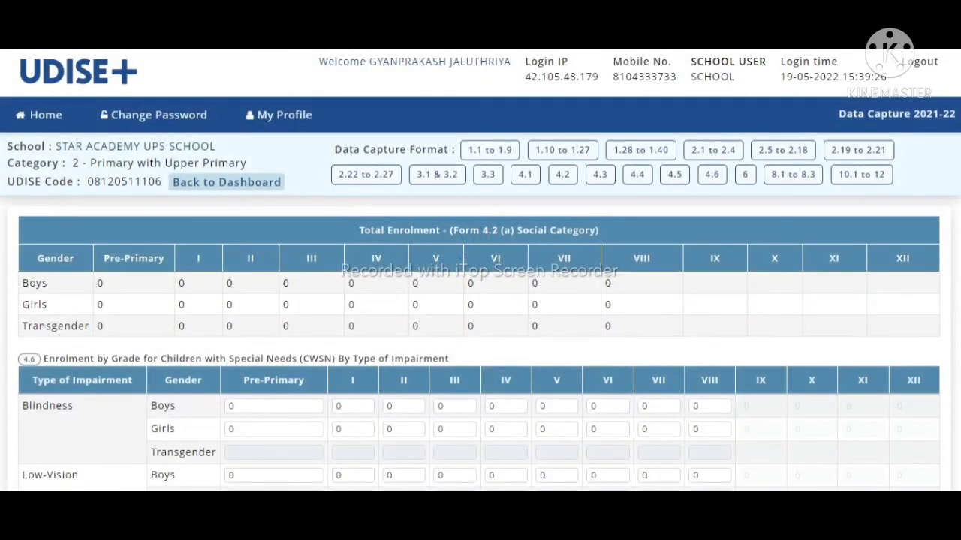
drag(958, 135, 959, 162)
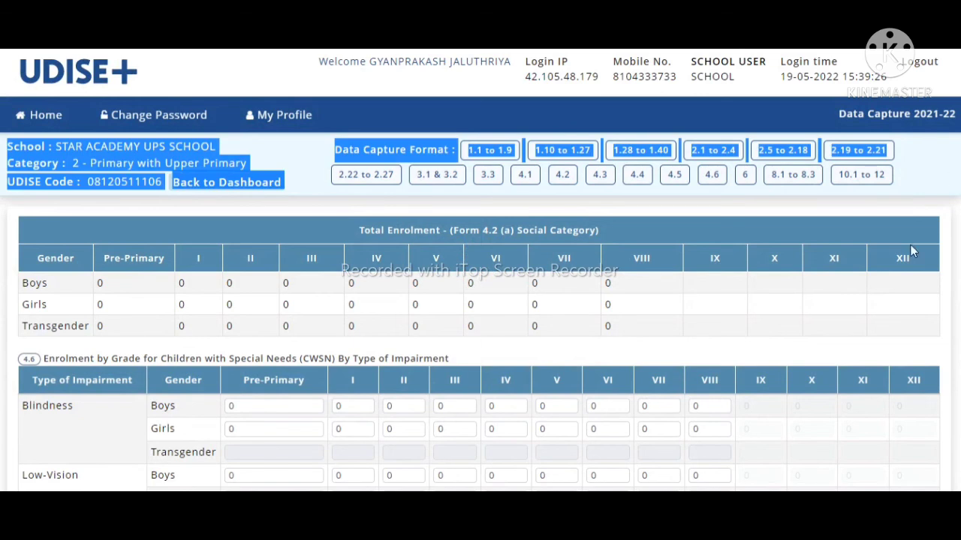
click(873, 283)
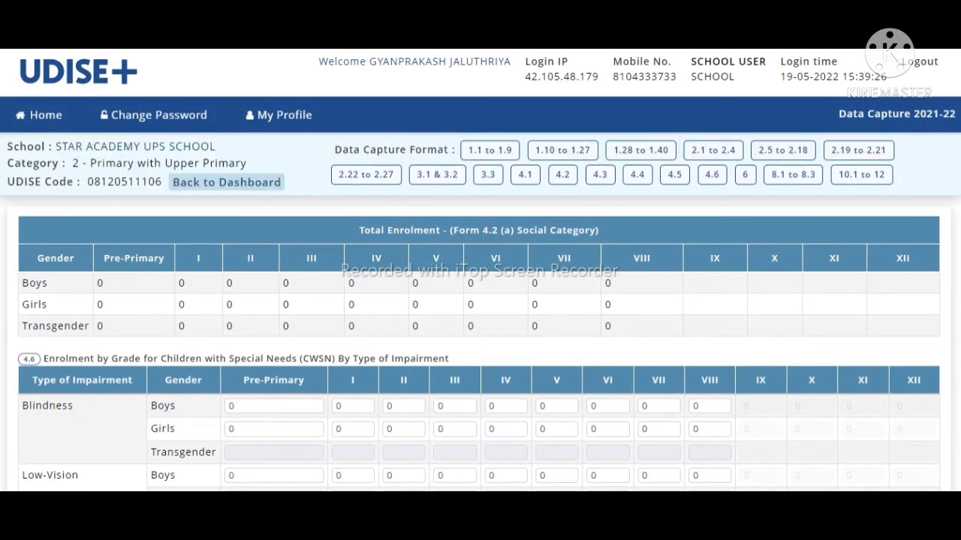
scroll(480, 312, down, 3)
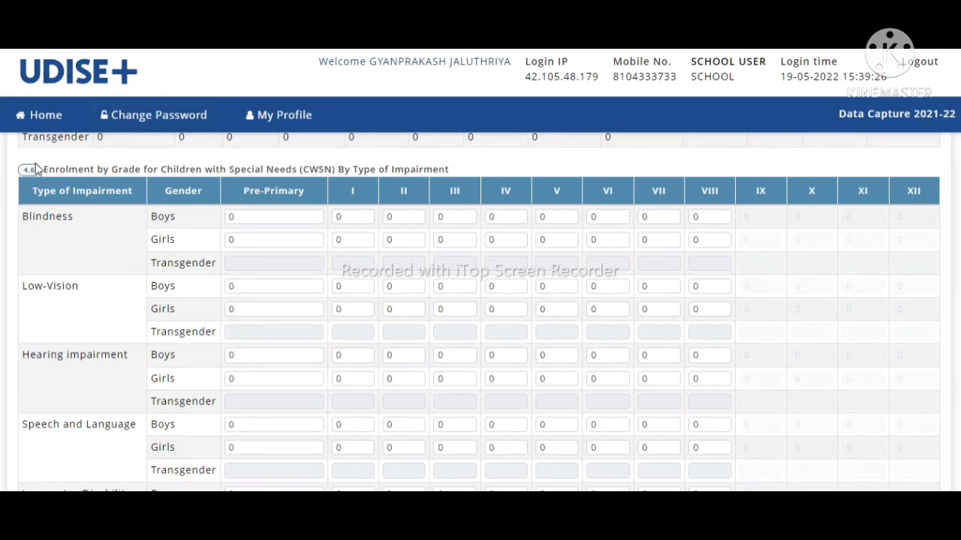
drag(44, 170, 450, 170)
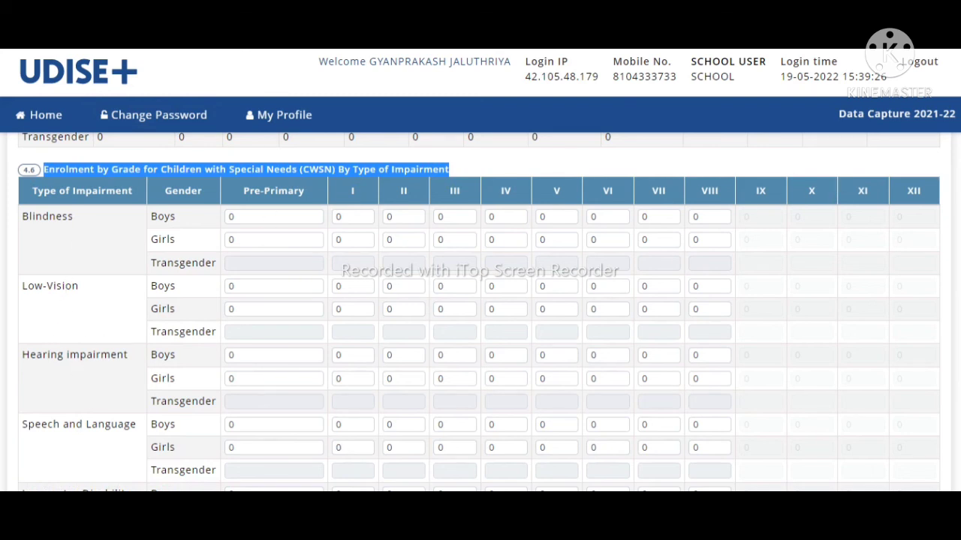
scroll(479, 312, down, 5)
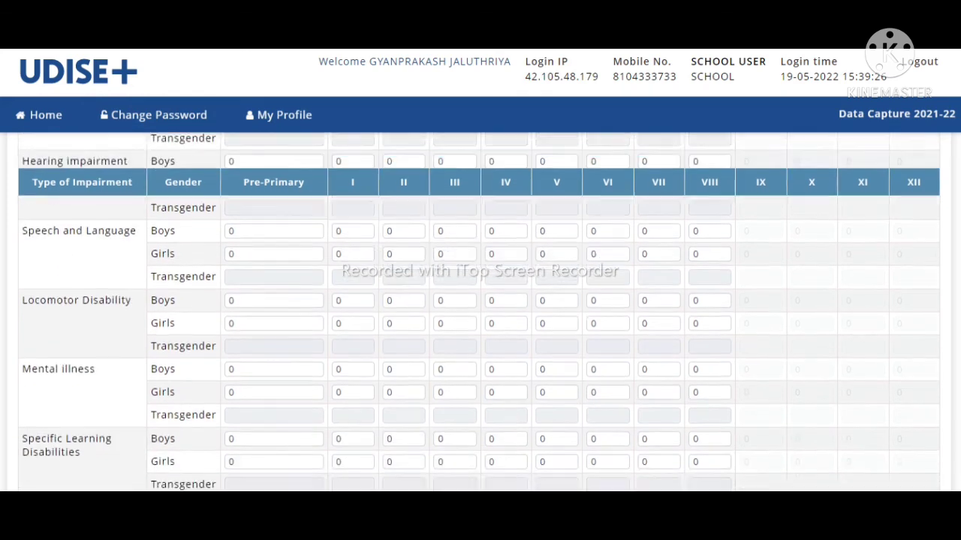
scroll(479, 312, down, 7)
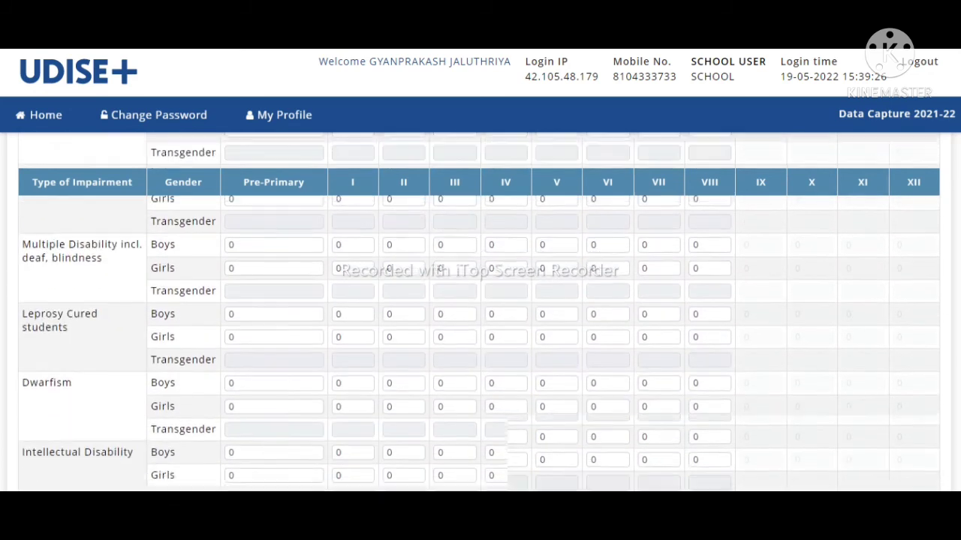
scroll(479, 311, down, 6)
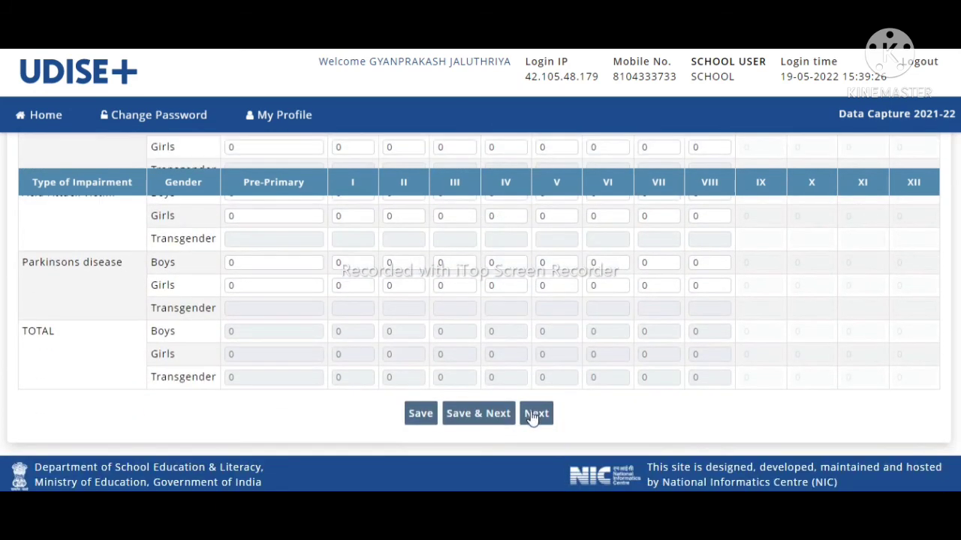
Step: Open Section 6 Annual Examination Results and point out grades 3, 5 and 8 in its subtitle
click(534, 417)
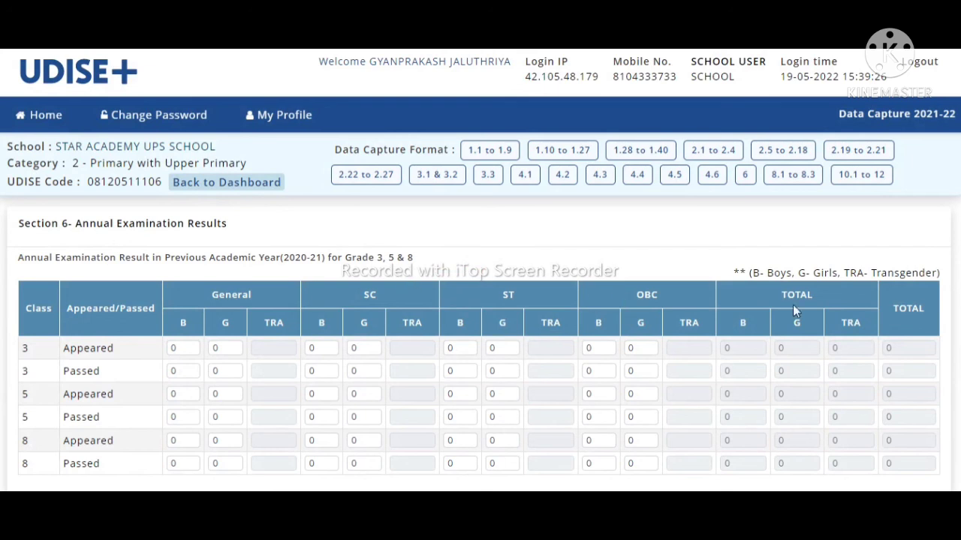
scroll(480, 313, down, 2)
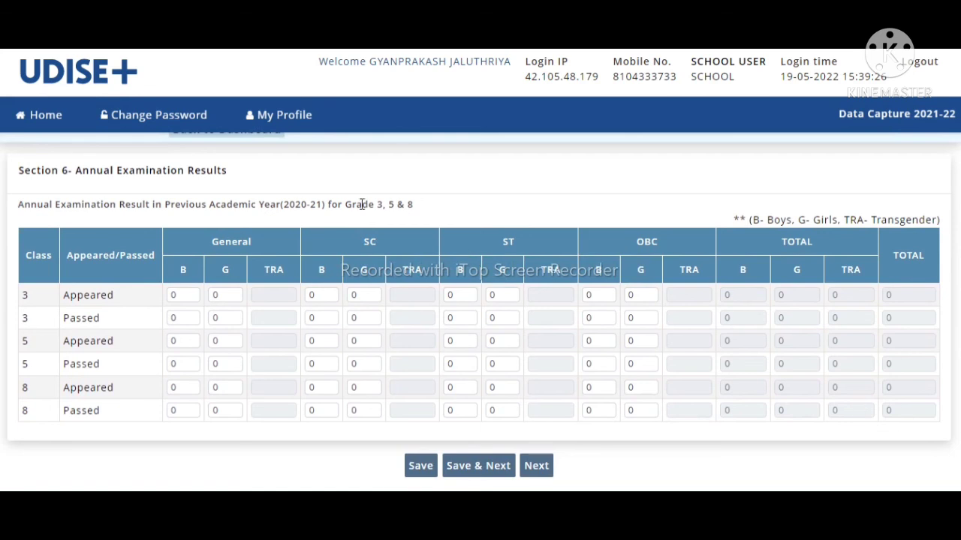
drag(413, 204, 331, 204)
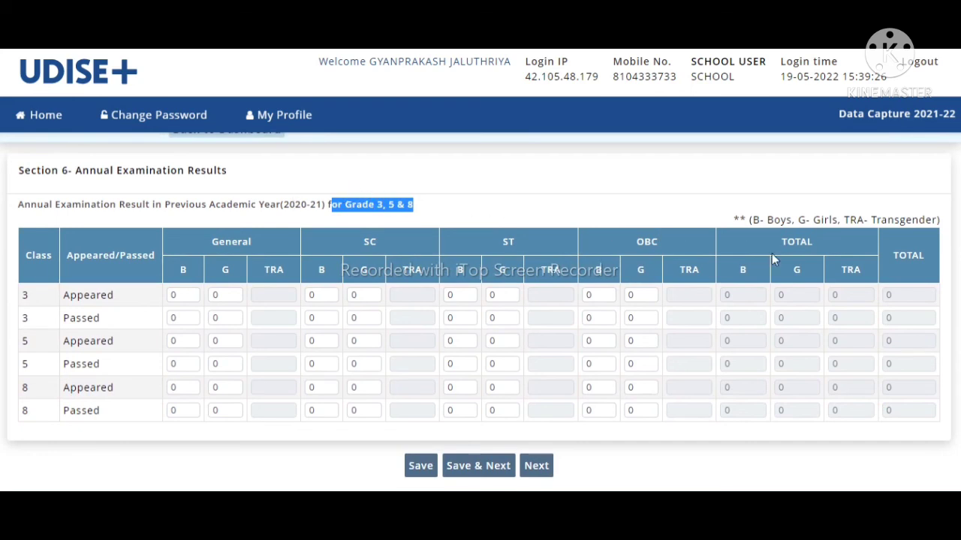
click(650, 288)
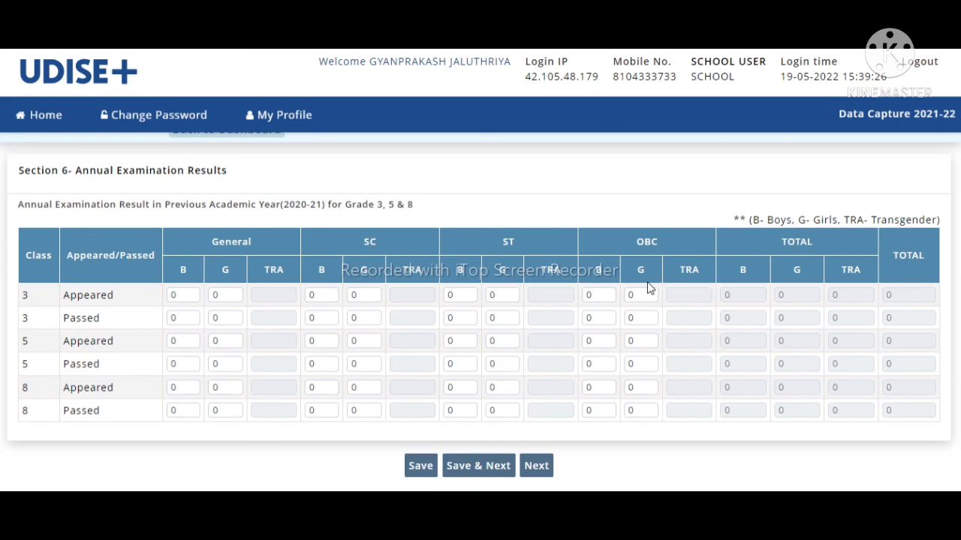
Step: Step through the class 3 and class 5 appeared and passed General boys fields
click(175, 298)
click(175, 316)
click(189, 339)
click(188, 364)
Step: Open Section 8, highlighting the financial assistance question and Amount (In Rs.) column, then scroll down
click(529, 475)
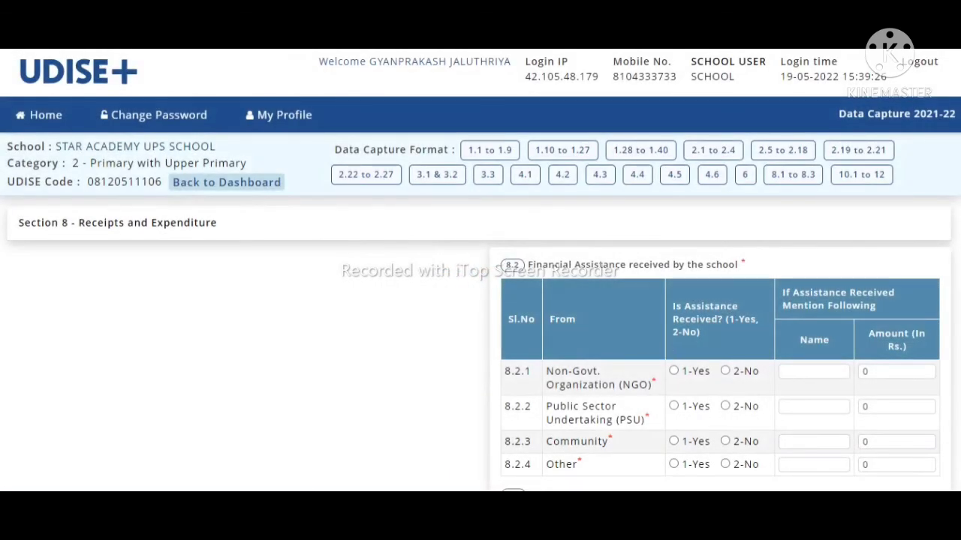
scroll(481, 312, down, 3)
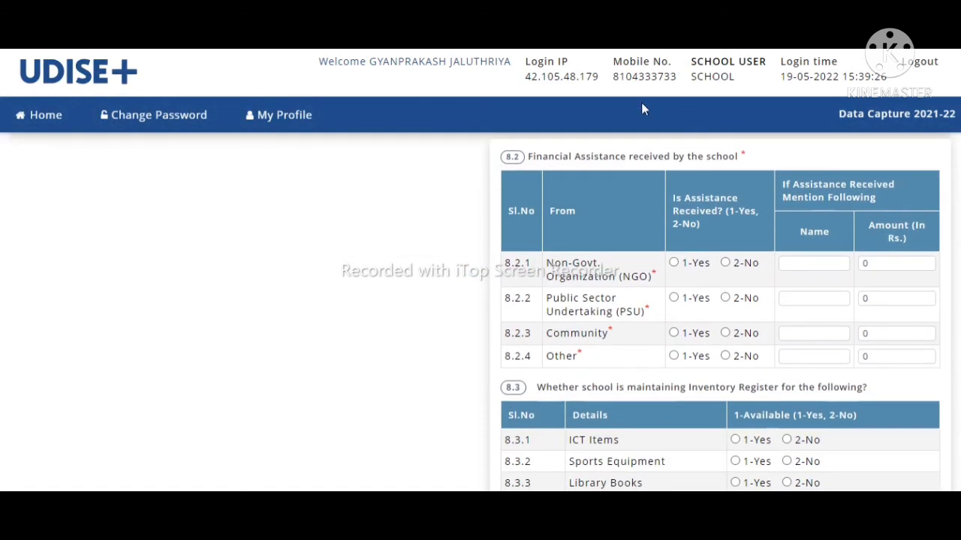
drag(526, 156, 758, 156)
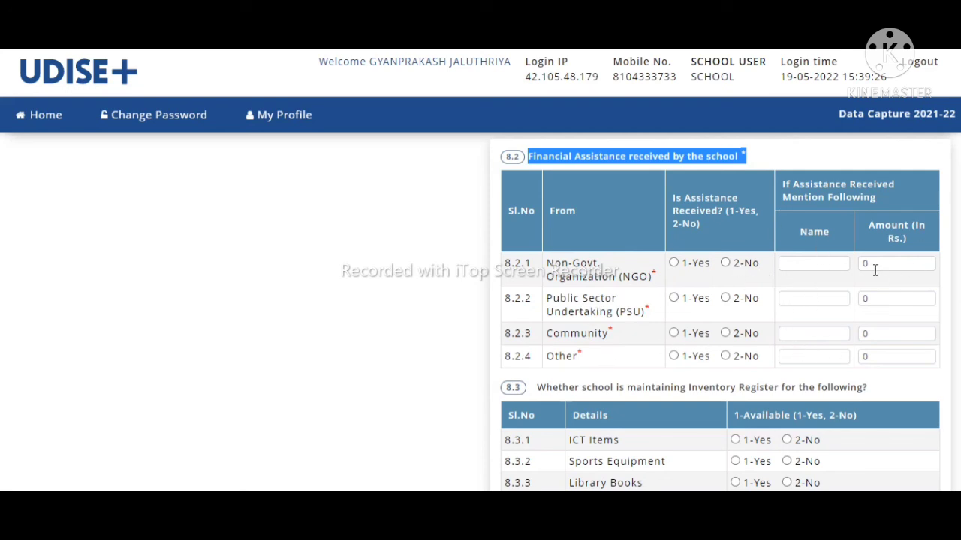
drag(870, 225, 923, 244)
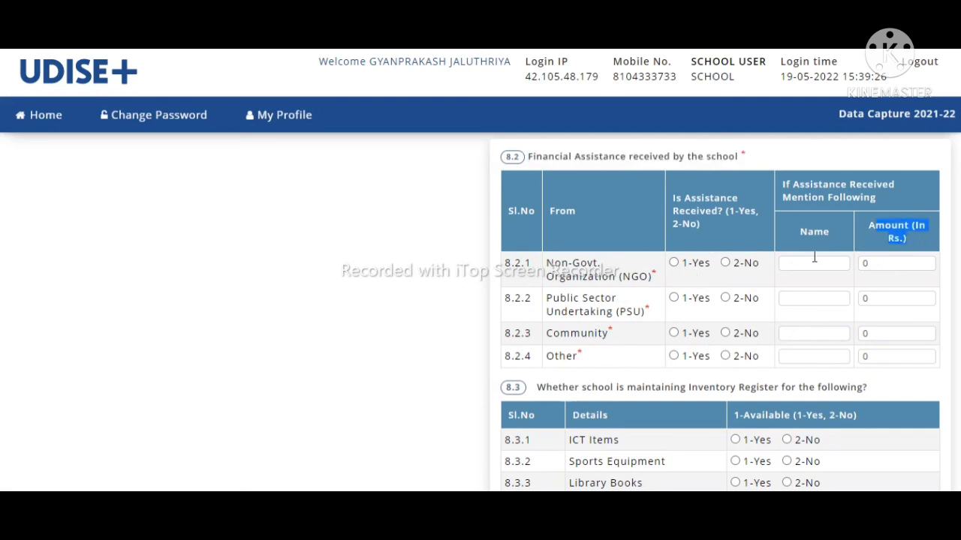
scroll(720, 300, down, 3)
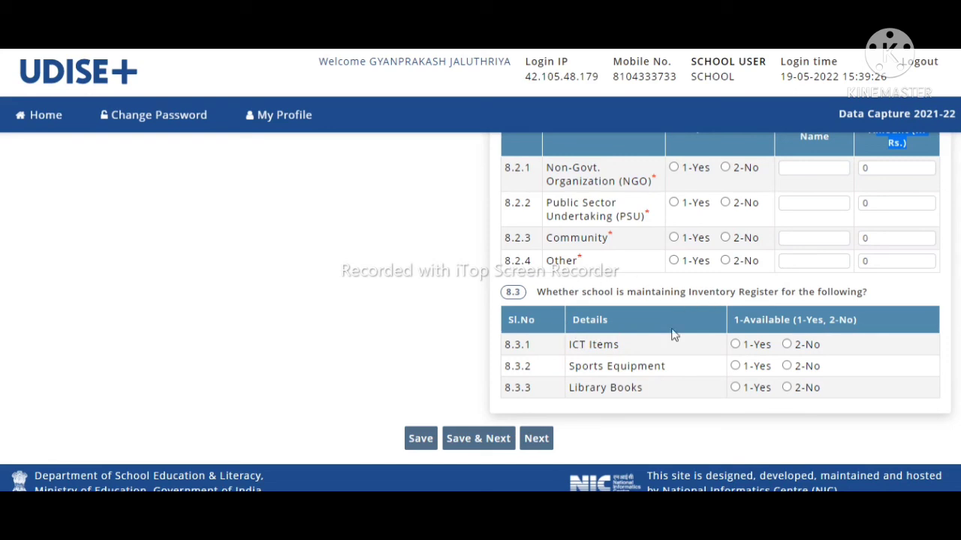
Step: Open Section 11 School Safety and scroll down through its questions
click(541, 442)
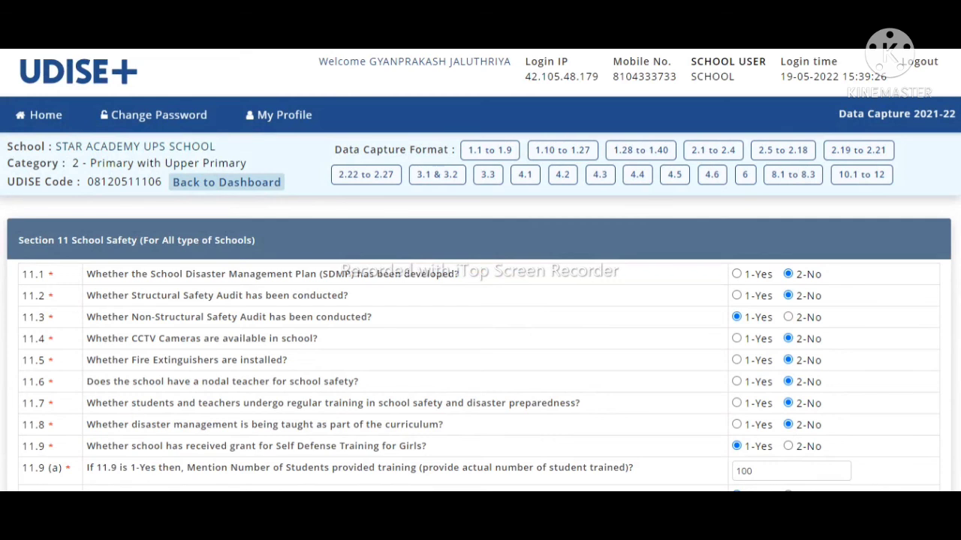
scroll(480, 312, down, 1)
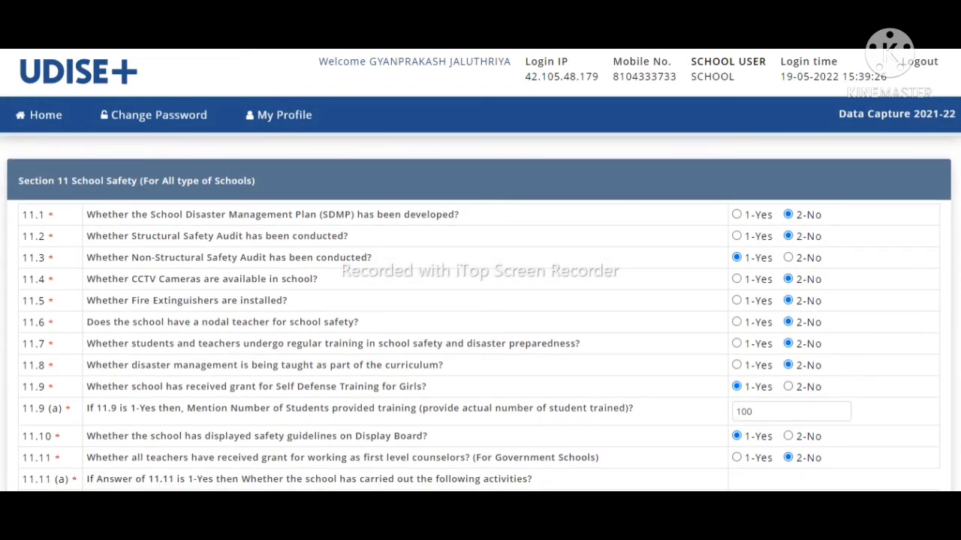
scroll(480, 312, down, 1)
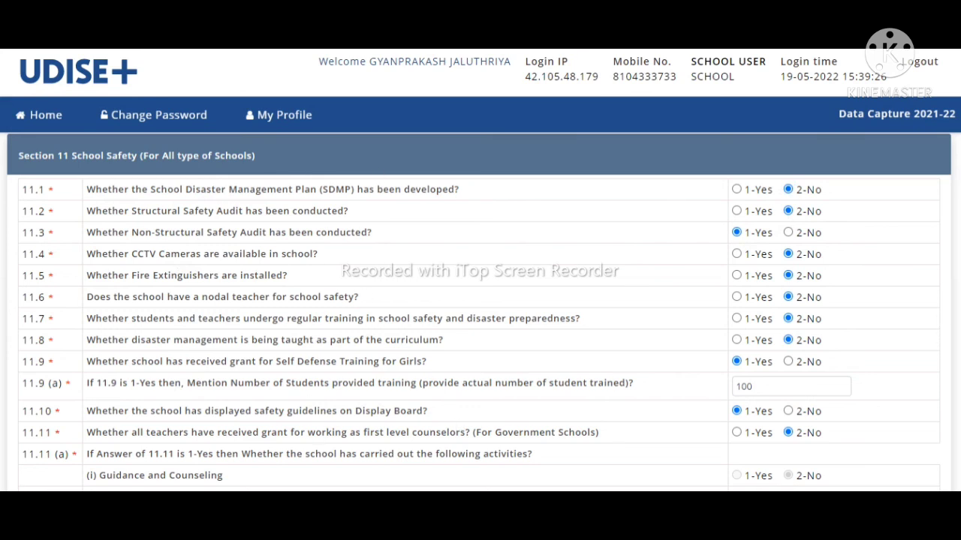
scroll(479, 310, down, 4)
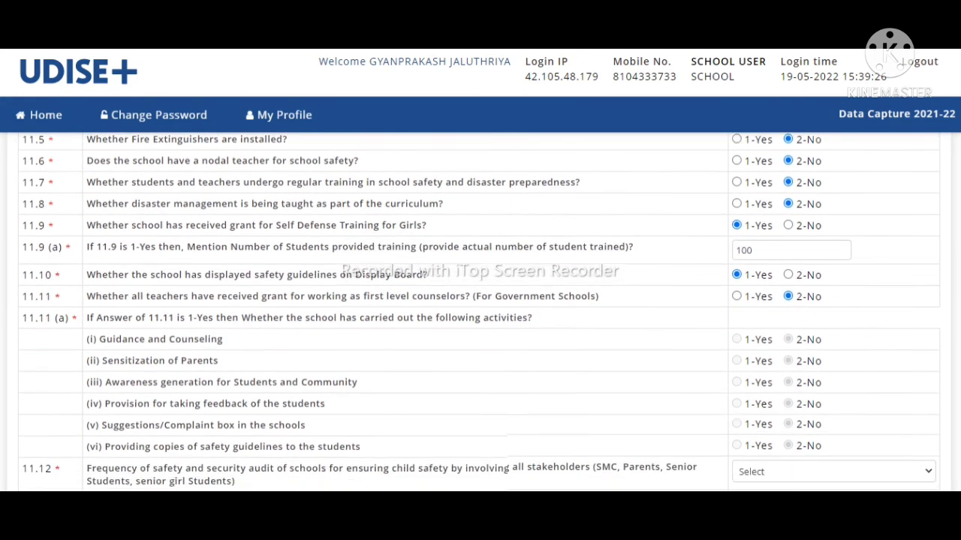
scroll(479, 310, down, 2)
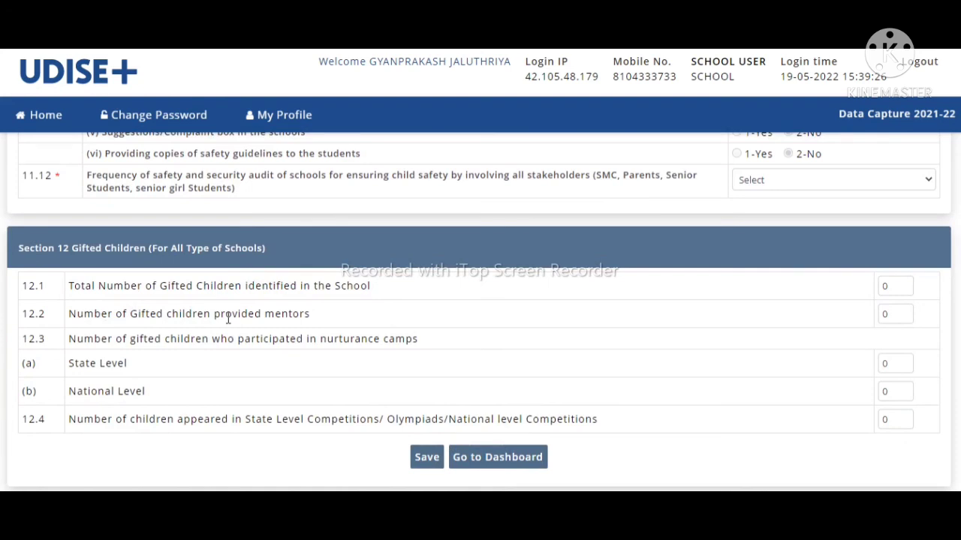
Step: Point out the Section 12 gifted children question labels and scroll to the form's end
drag(227, 315, 318, 300)
click(346, 310)
scroll(480, 312, down, 2)
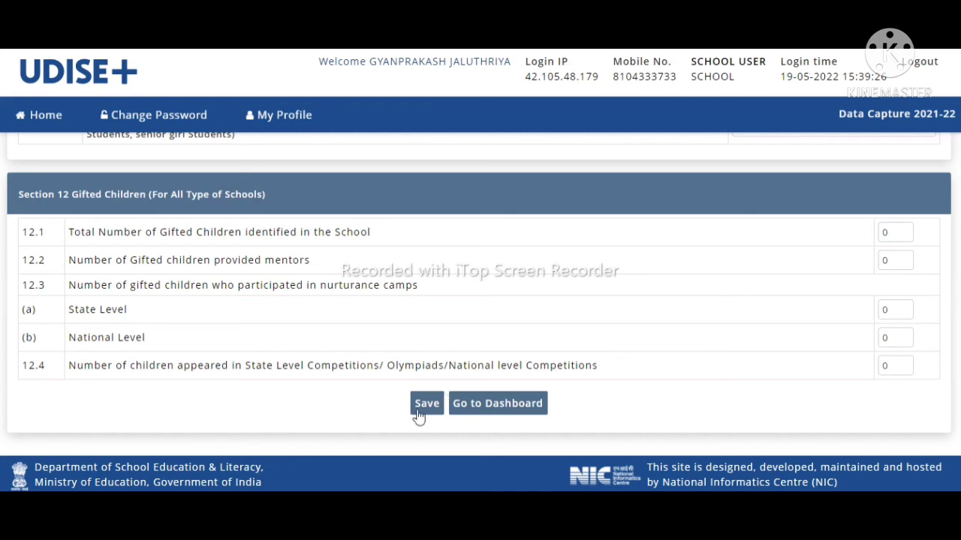
Step: Save the Section 11 and 12 answers and scroll to the 11.12 audit frequency Required flag
click(419, 412)
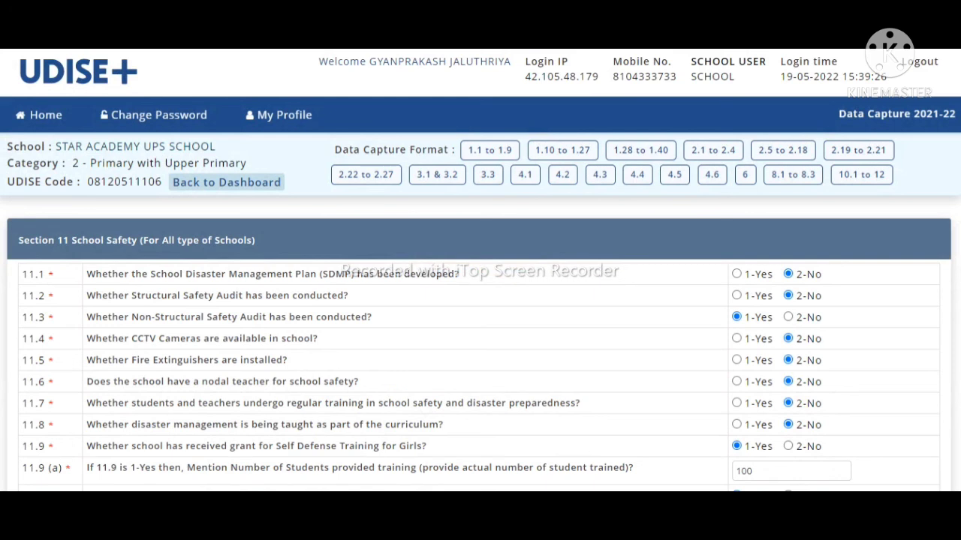
scroll(480, 312, down, 8)
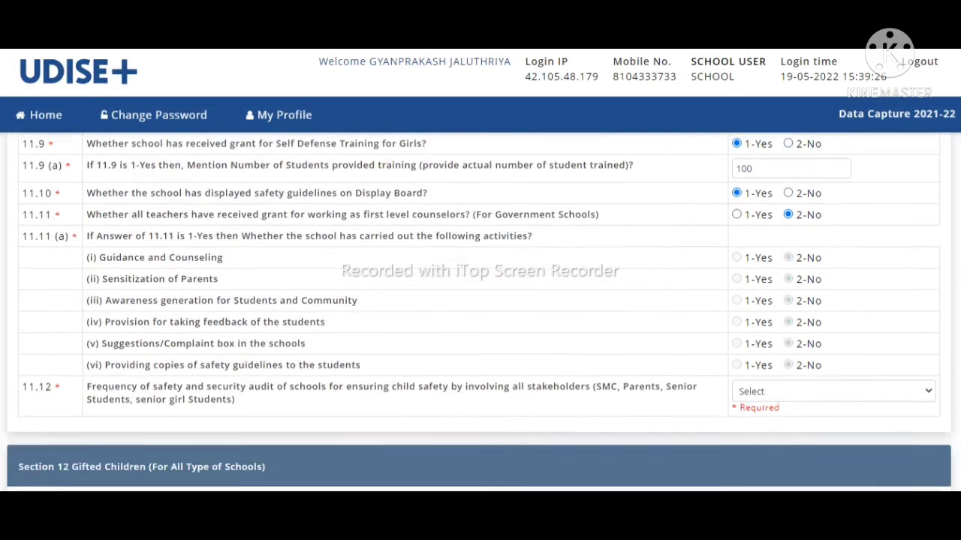